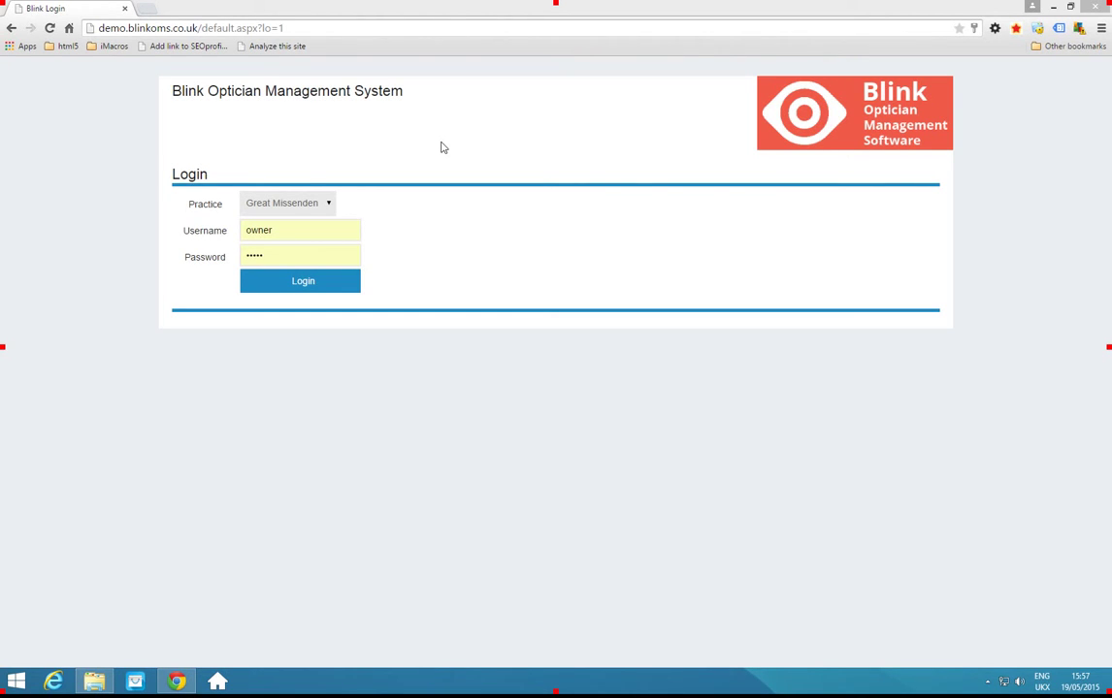
Log in to the Great Missenden practice and bring up the Create New Patient form.
left_click(306, 284)
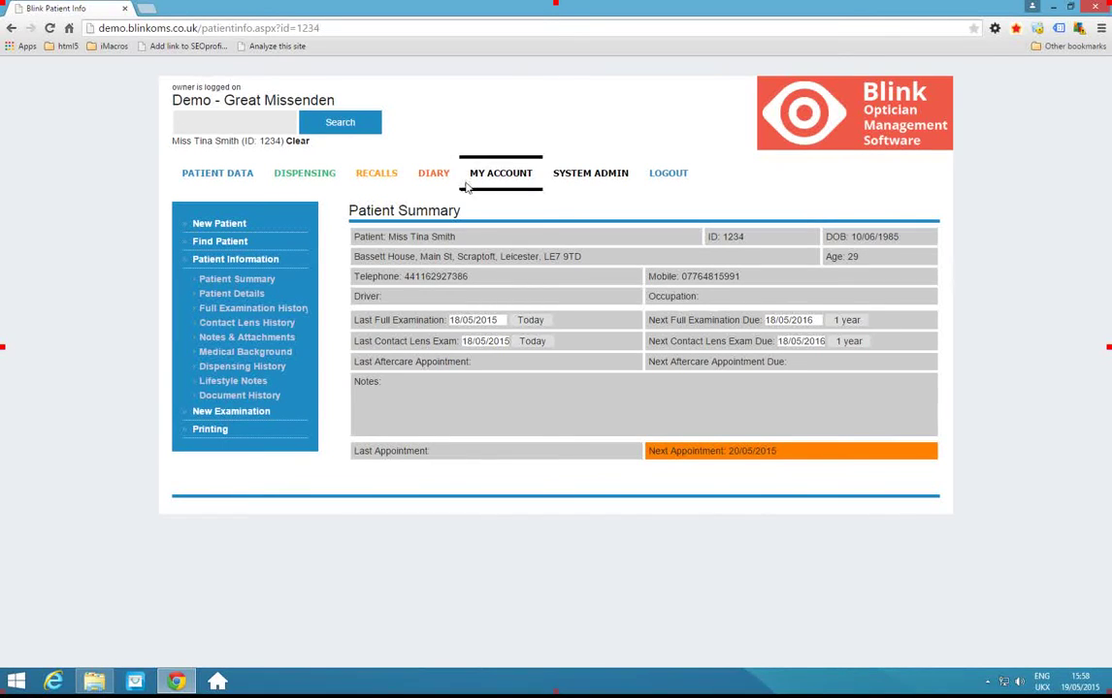
left_click(227, 224)
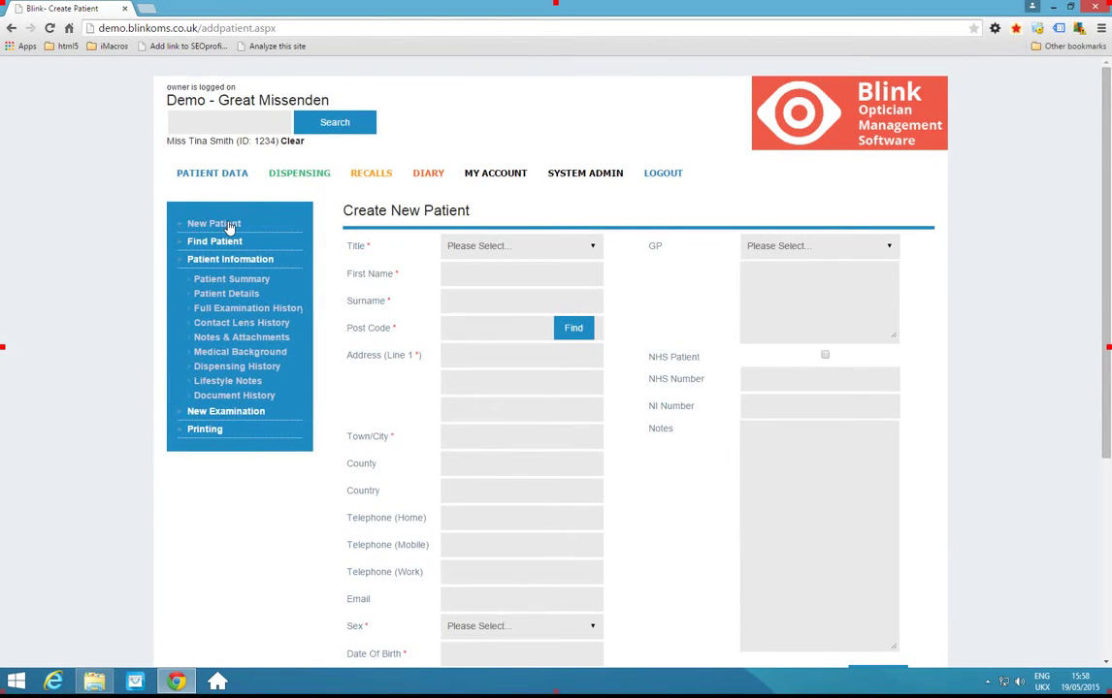
Set the title to Mr, enter the patient's first name and surname, and begin the postcode.
left_click(475, 246)
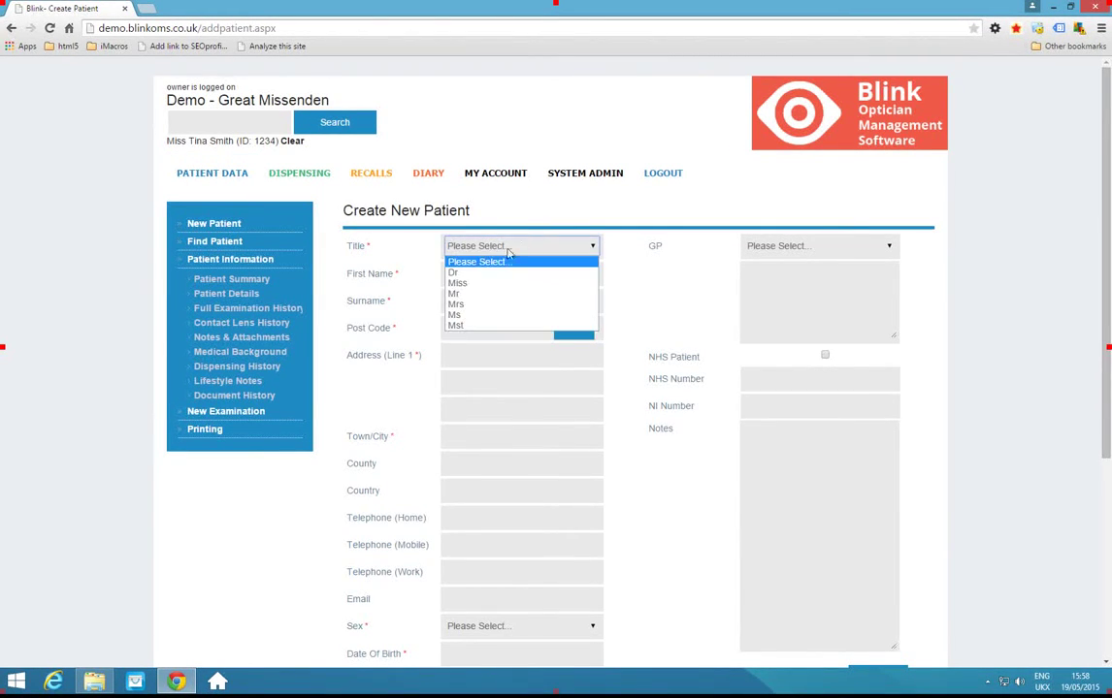
left_click(472, 293)
left_click(479, 278)
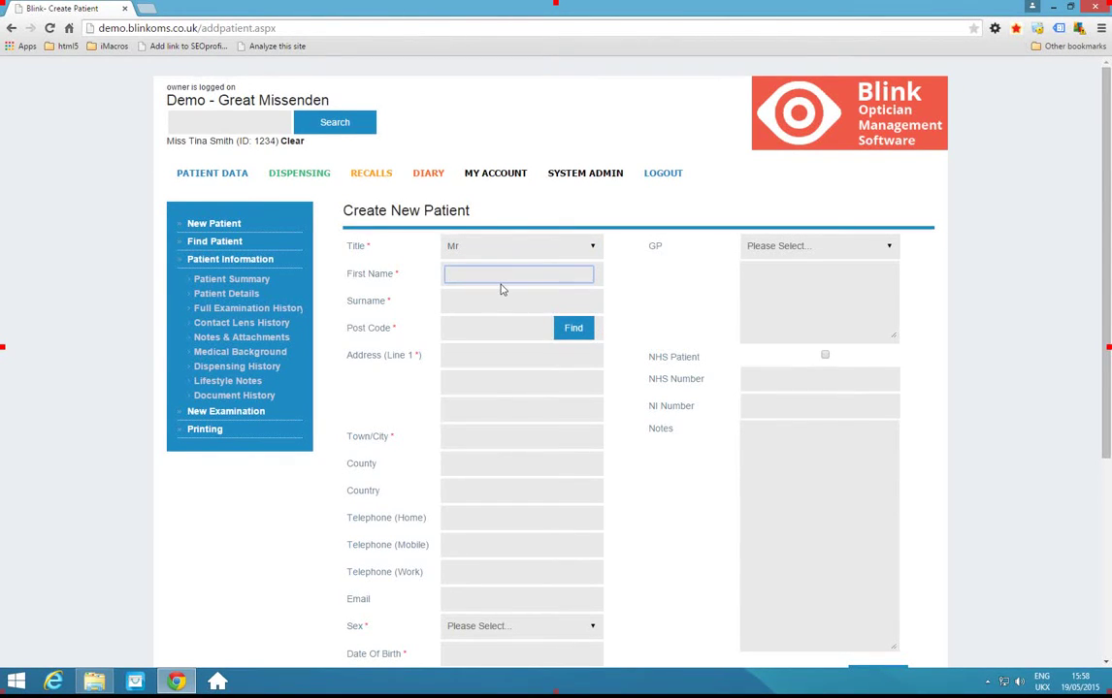
type("Te")
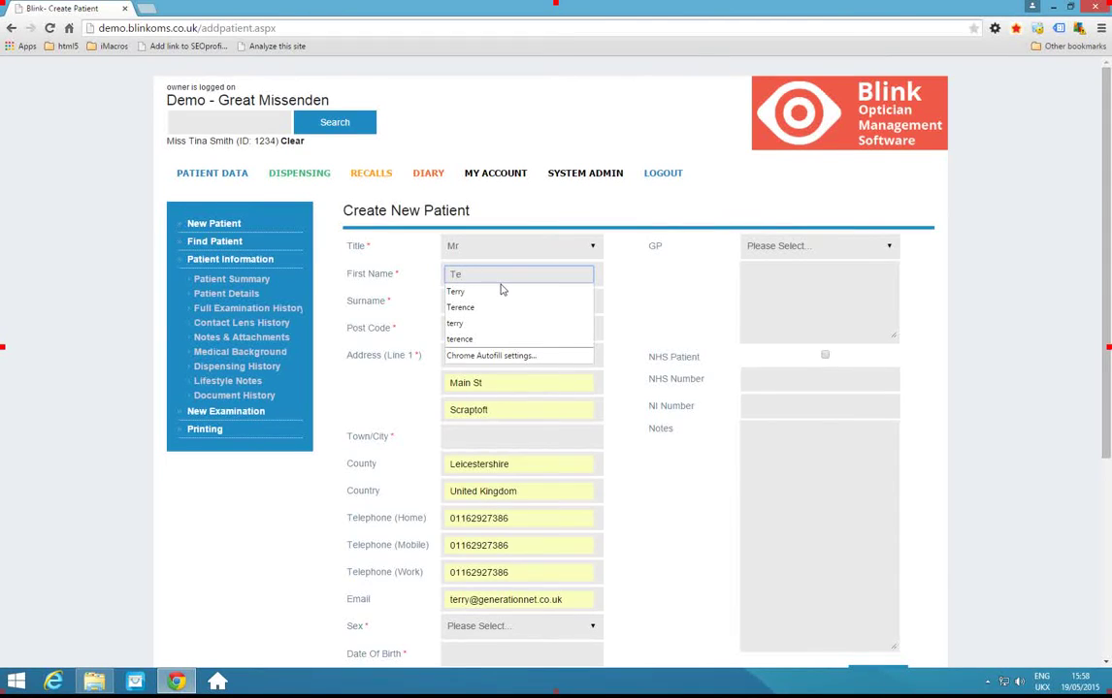
key("BackSpace")
key("Tab")
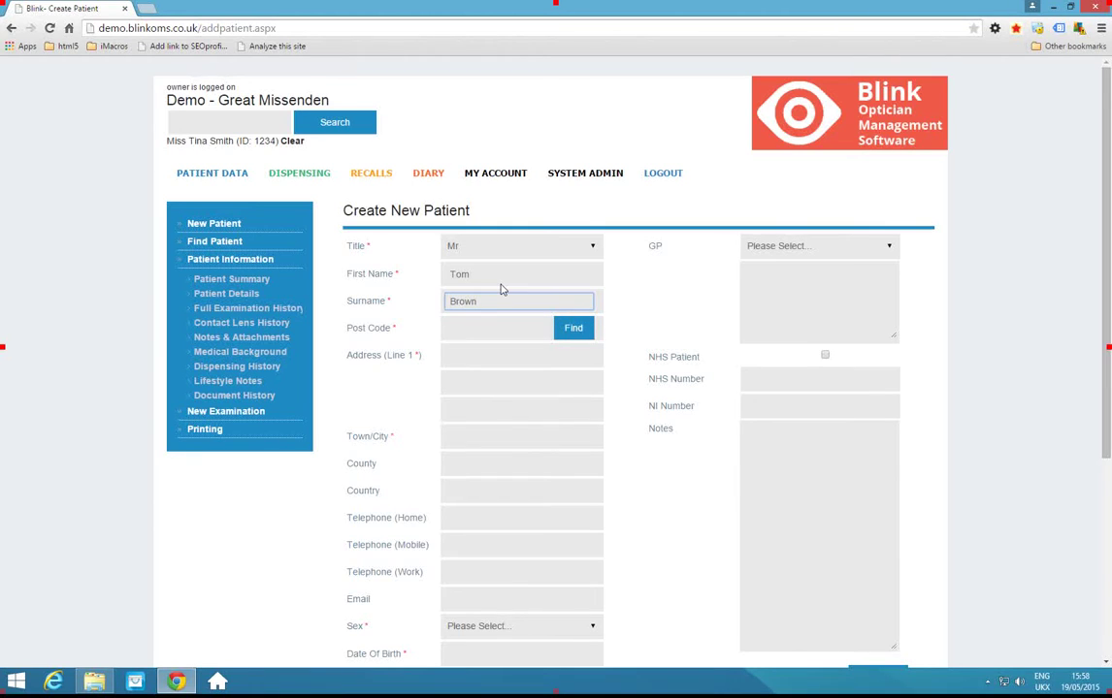
left_click(488, 329)
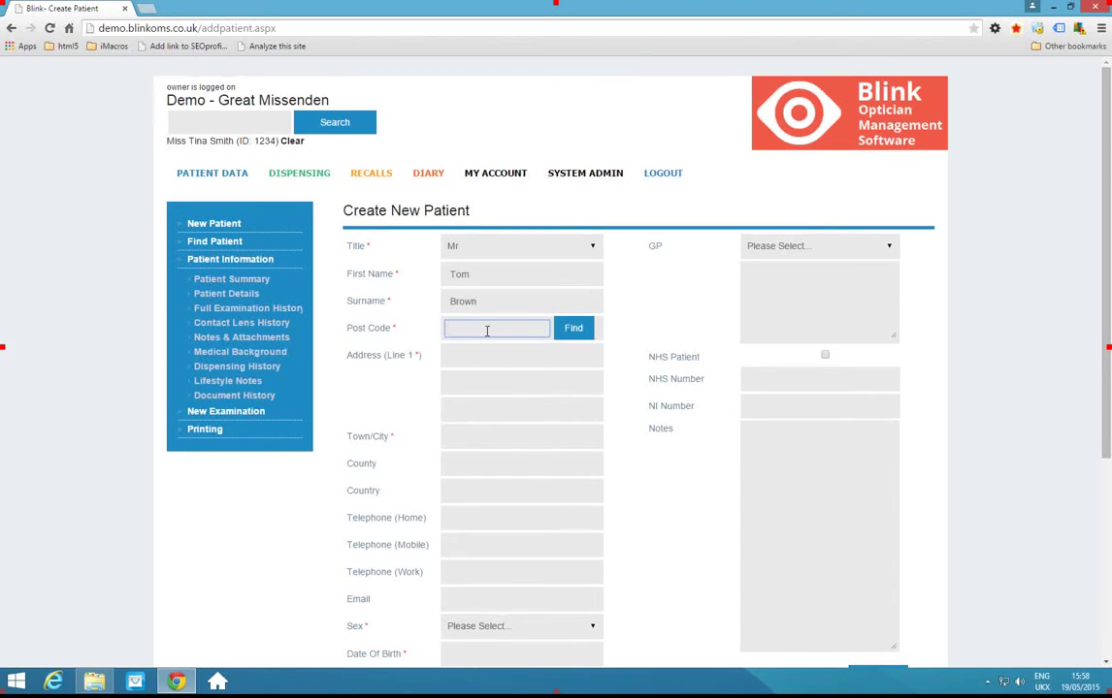
type("NG")
Look up and pick the patient's address from the postcode, then enter home and mobile numbers.
type("E")
left_click(573, 333)
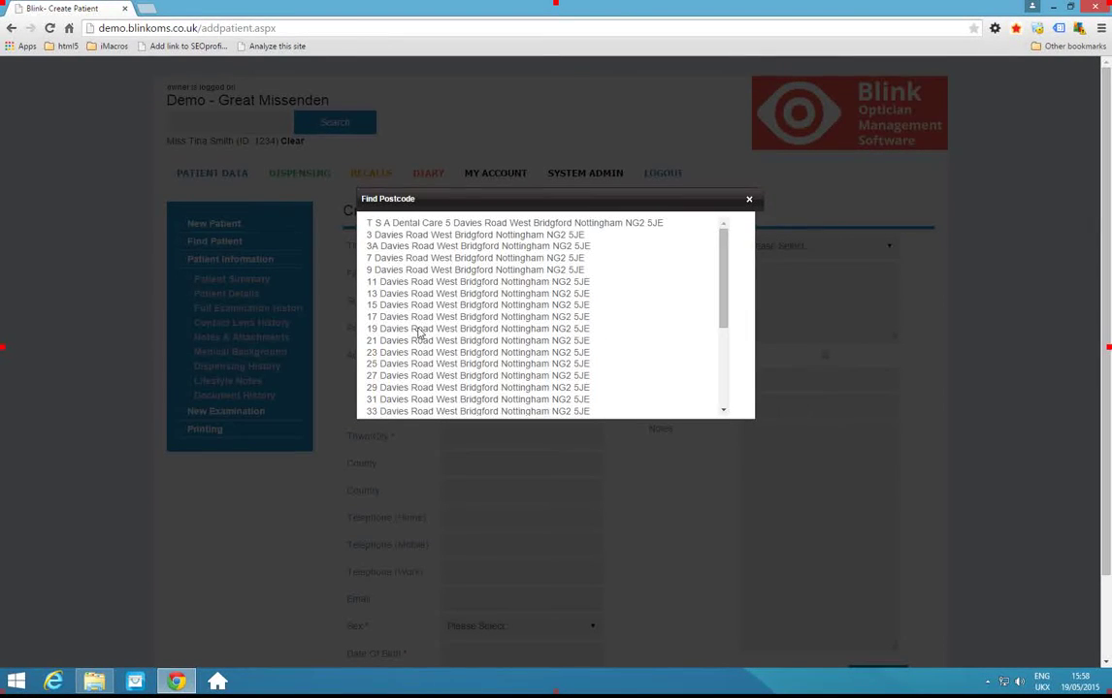
left_click(424, 329)
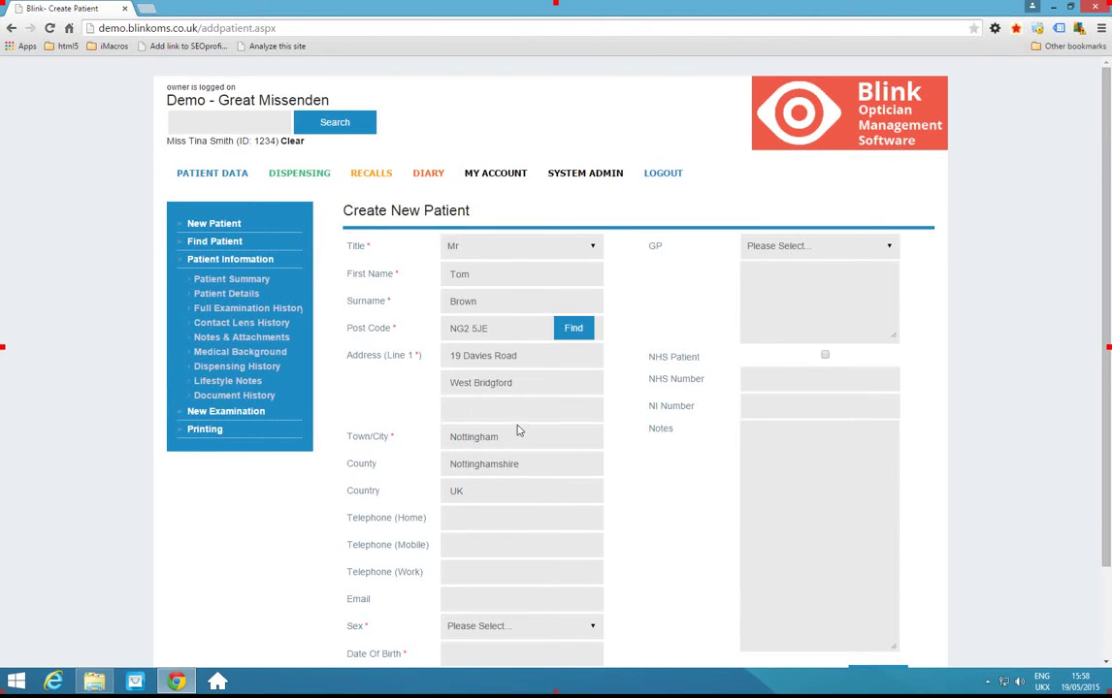
left_click(463, 518)
type("12345678")
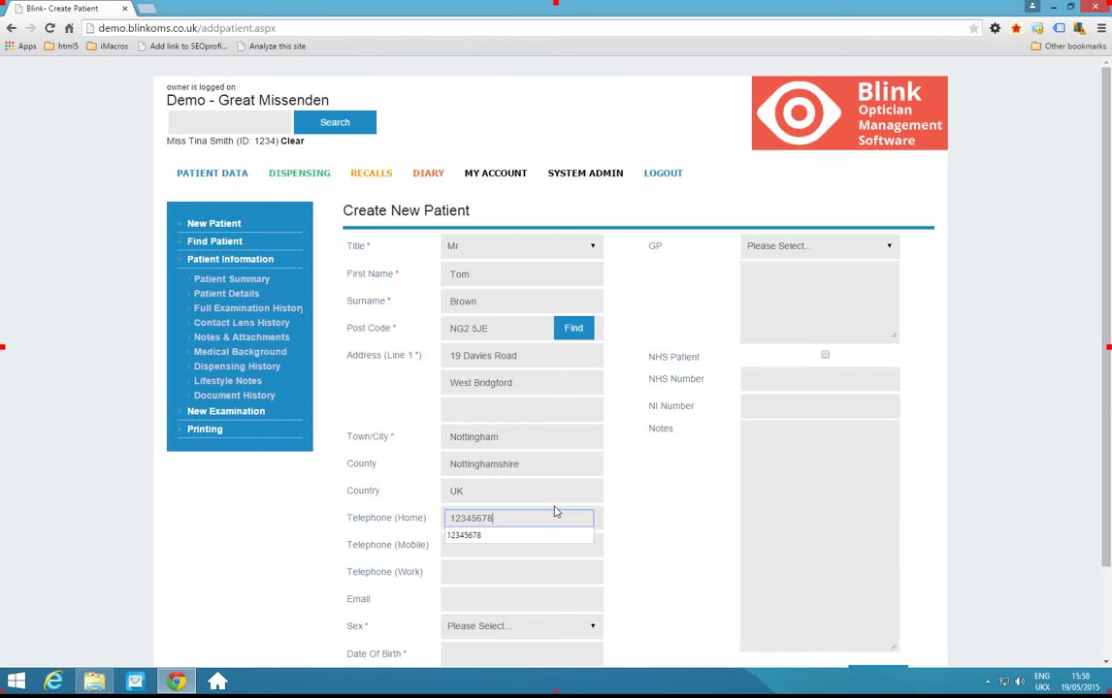
type("9")
left_click(465, 545)
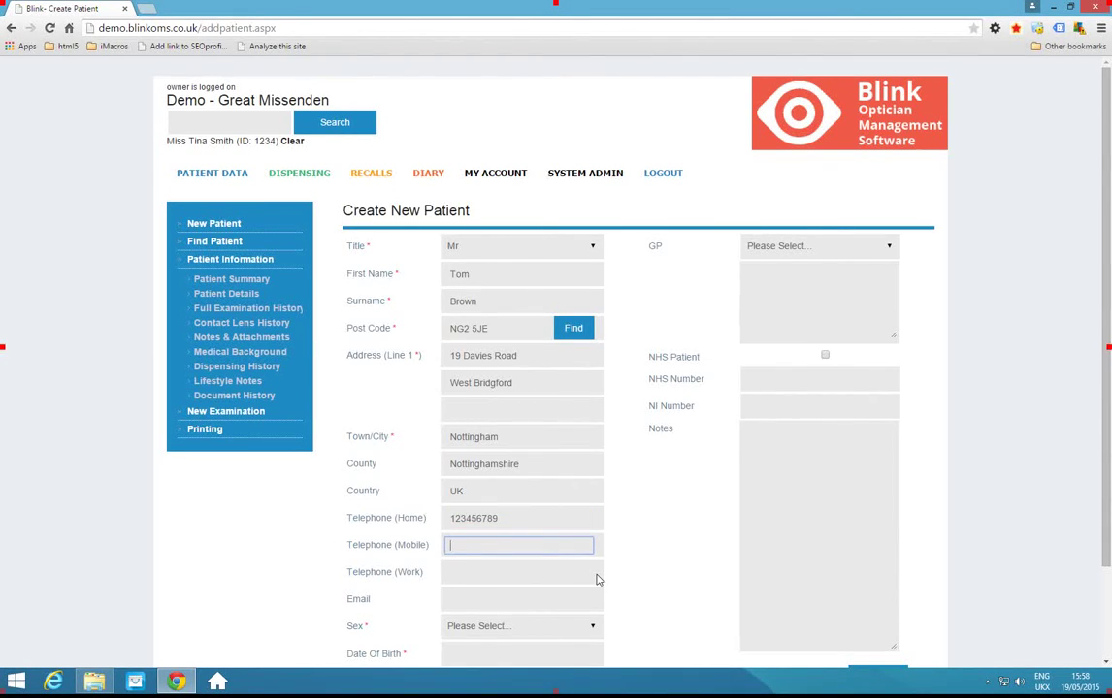
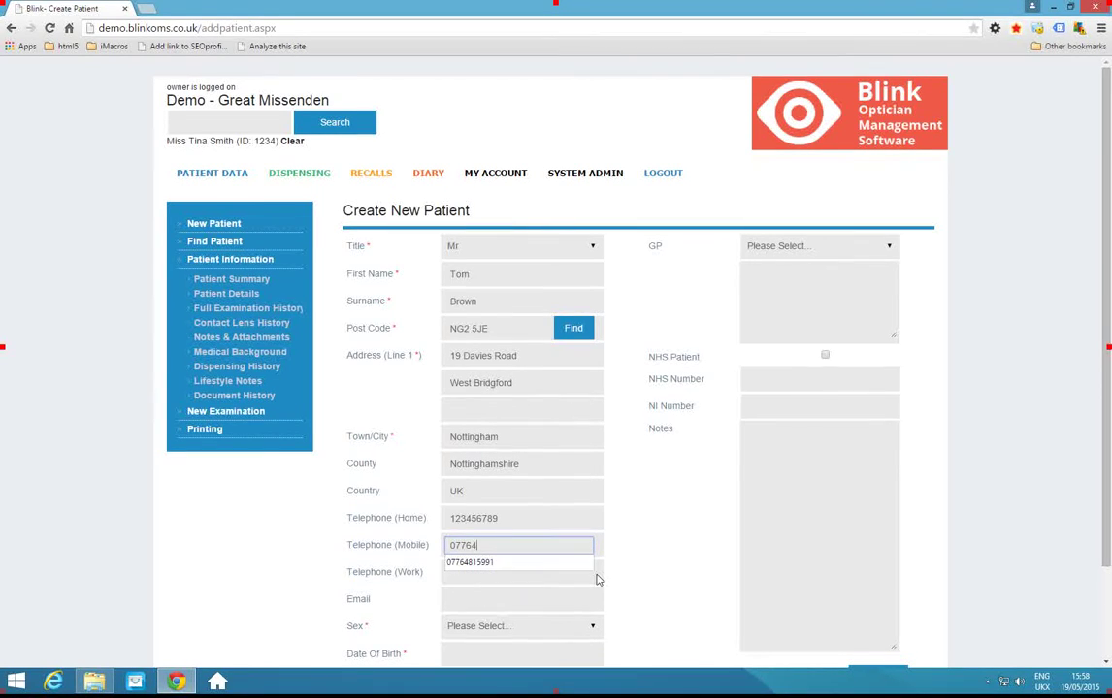
Enter the patient's email address and set sex to Male.
left_click(476, 600)
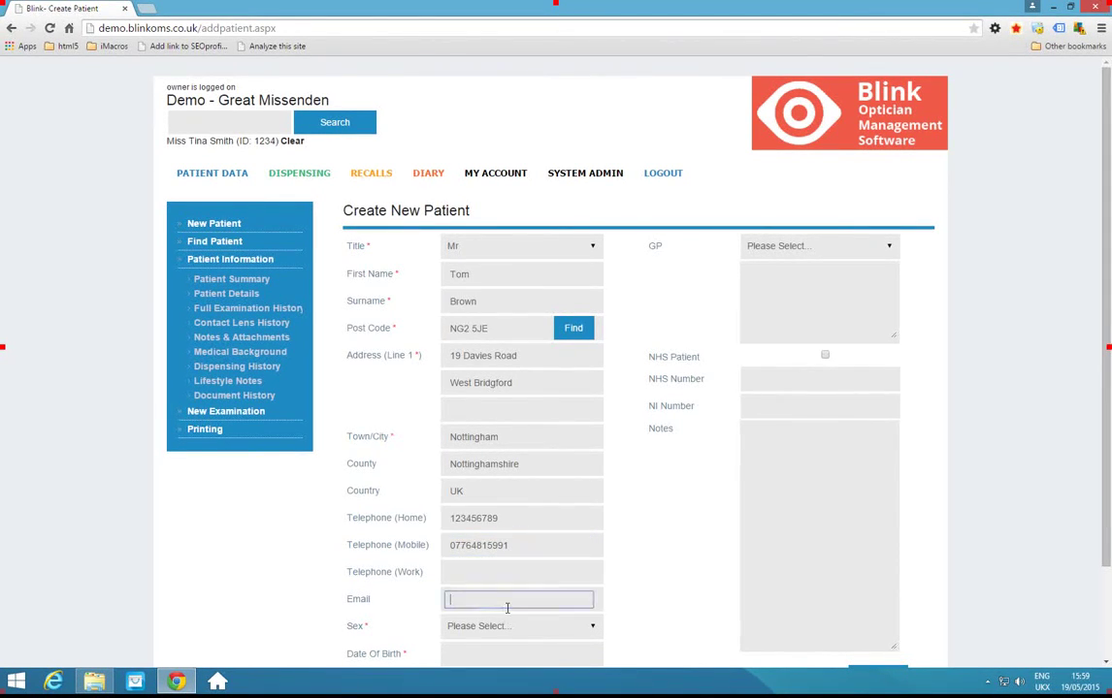
left_click(476, 628)
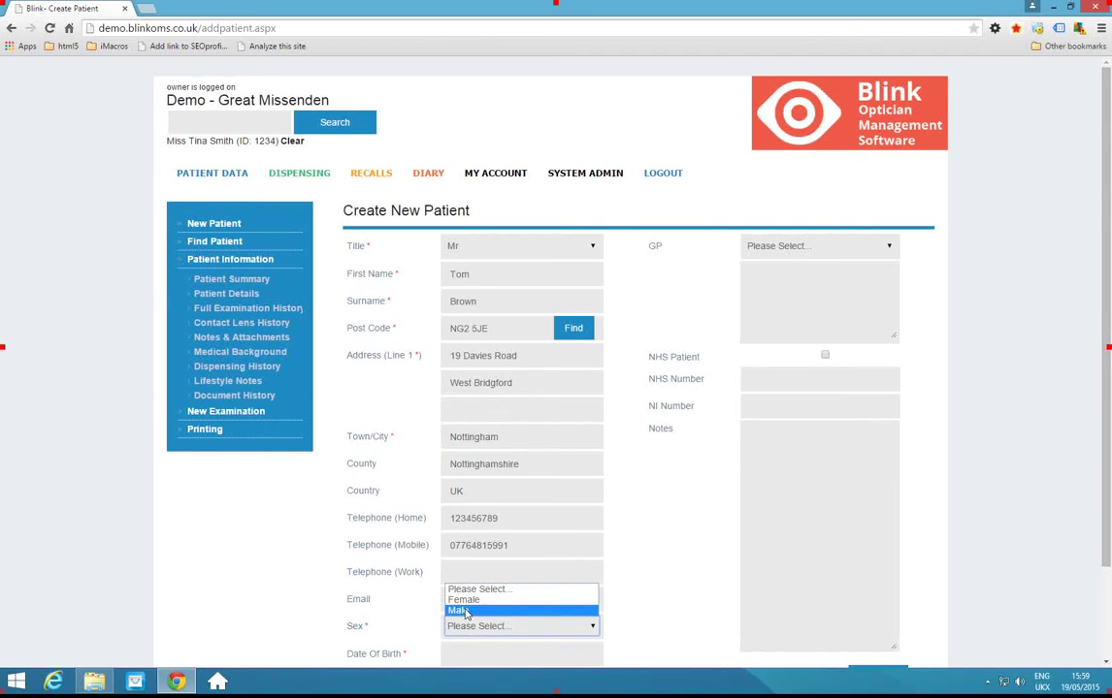
left_click(474, 612)
scroll(410, 627, "down", 1)
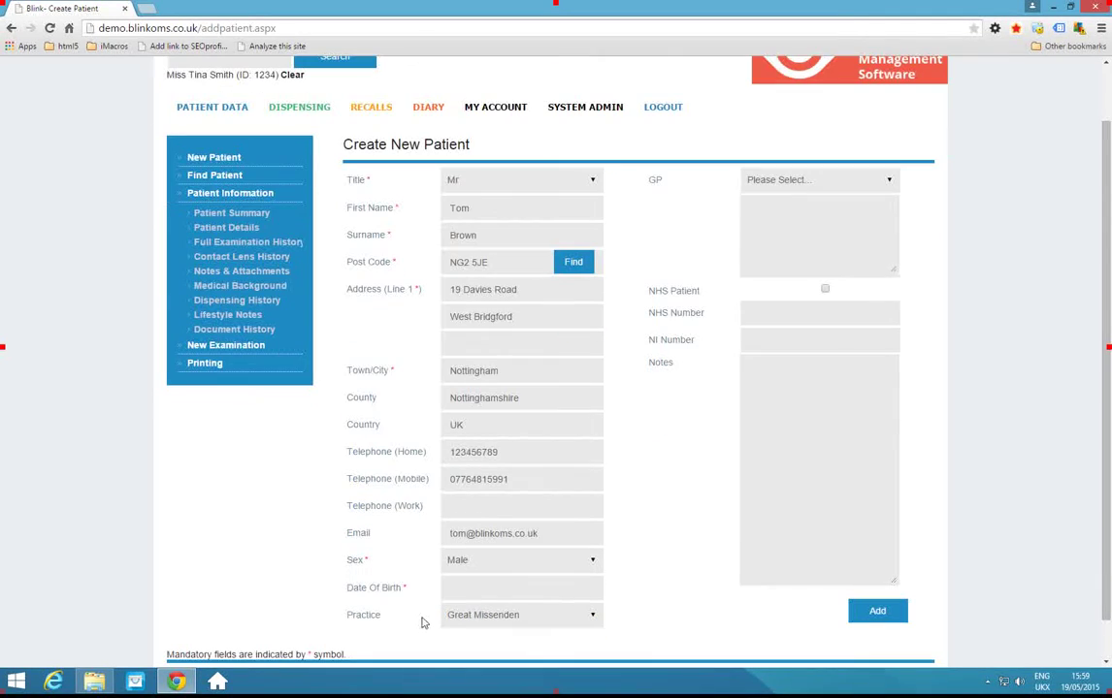
left_click(476, 588)
left_click(577, 485)
scroll(560, 427, "up", 11)
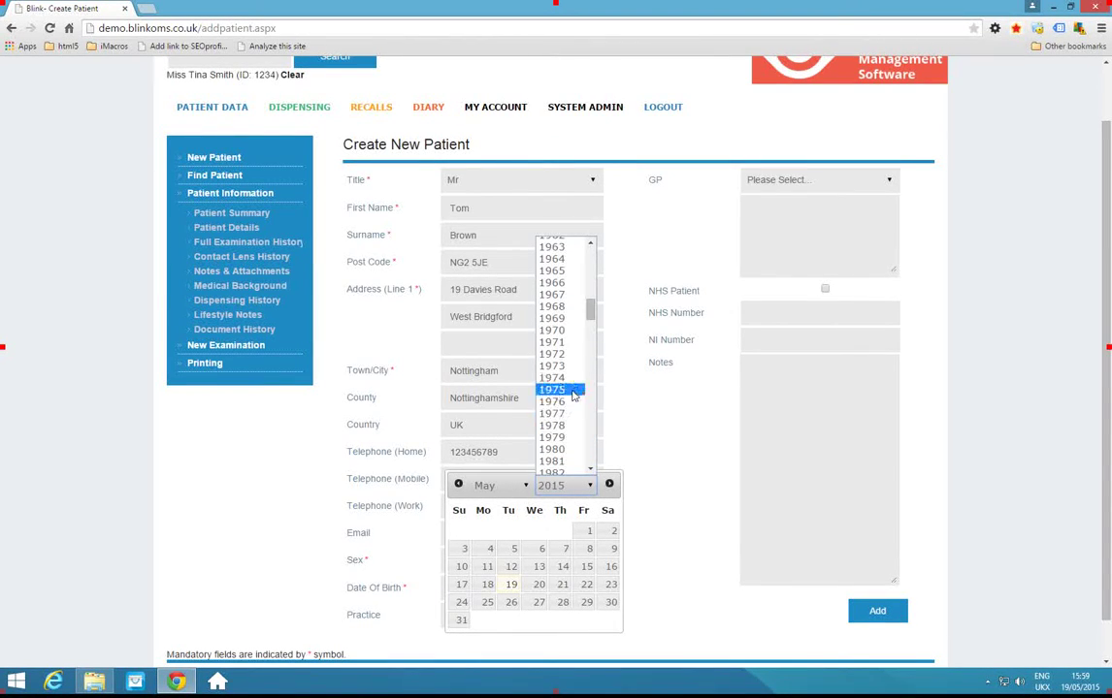
left_click(569, 297)
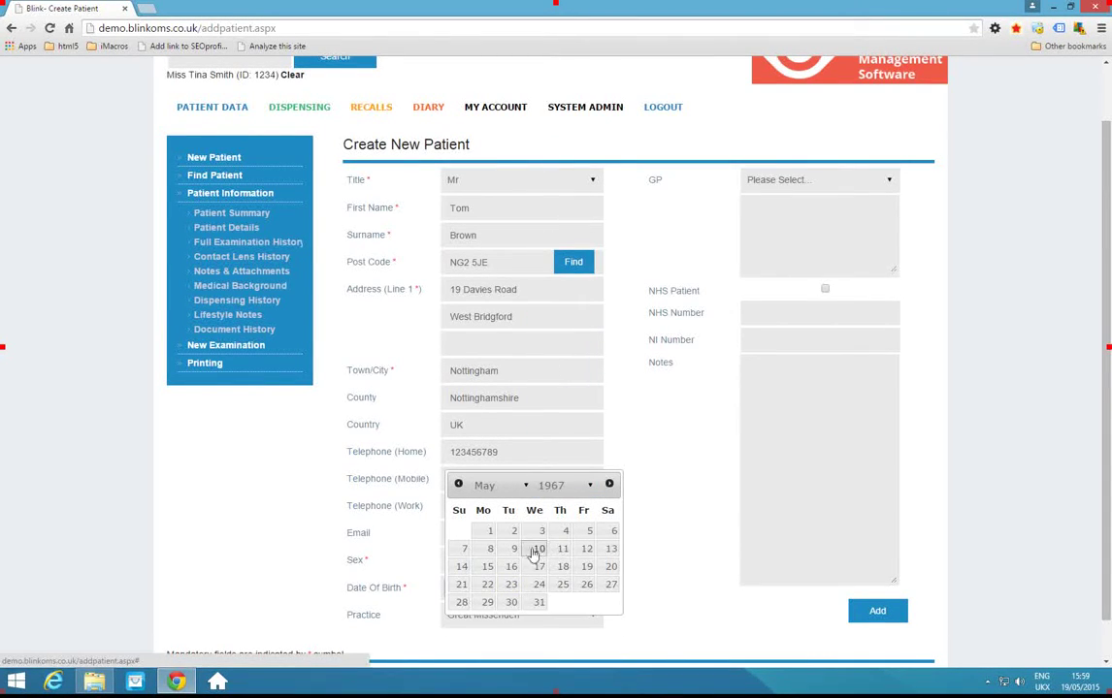
left_click(514, 549)
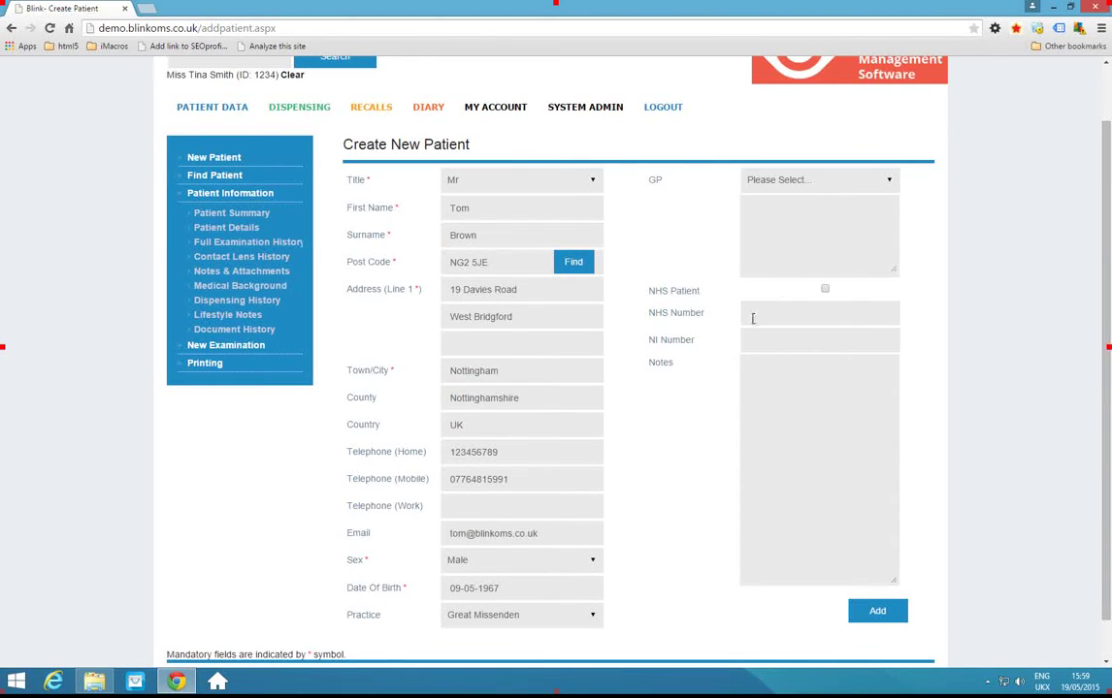
scroll(720, 340, "up", 2)
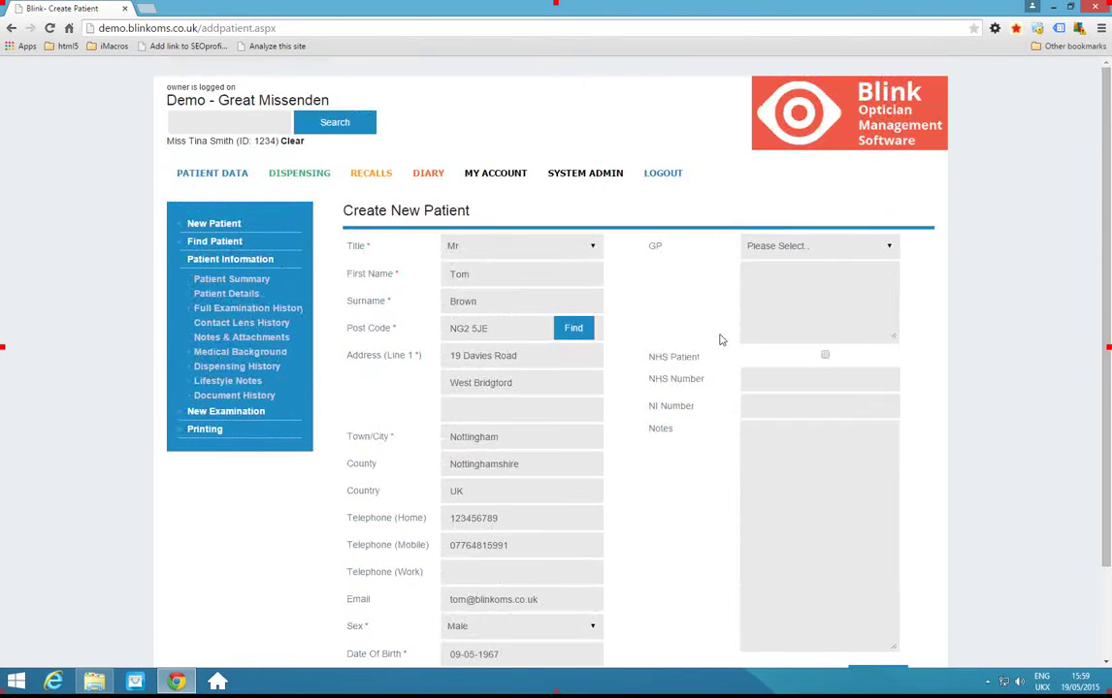
Choose the patient's GP, tick NHS Patient, and add the record, acknowledging the Patient added alert.
left_click(790, 248)
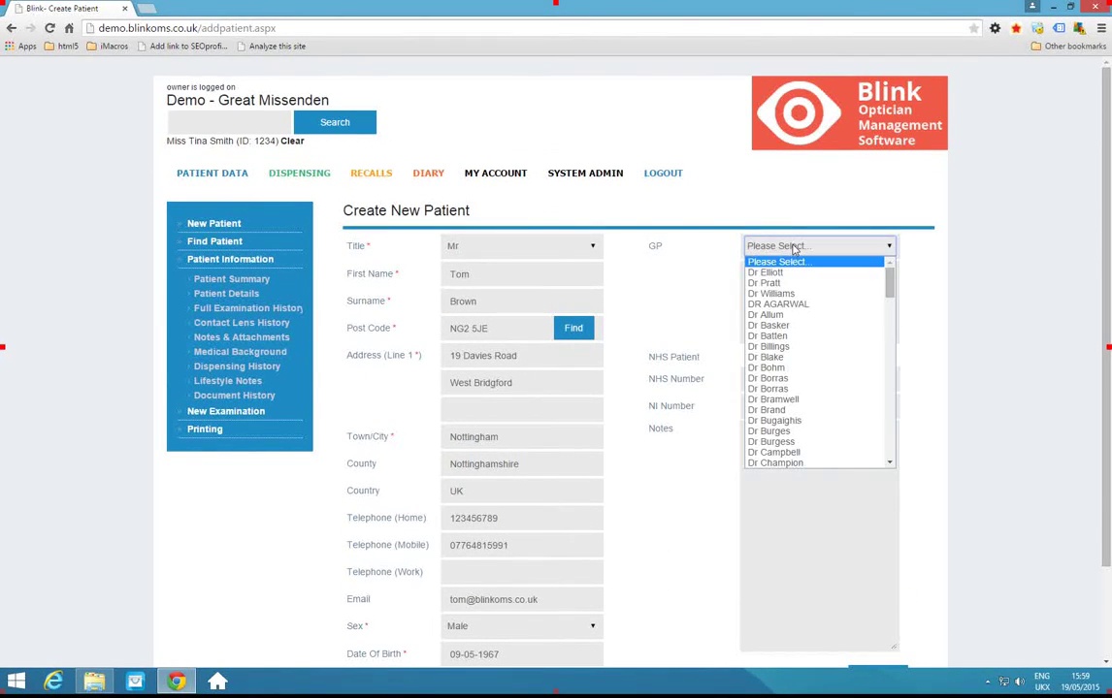
left_click(786, 362)
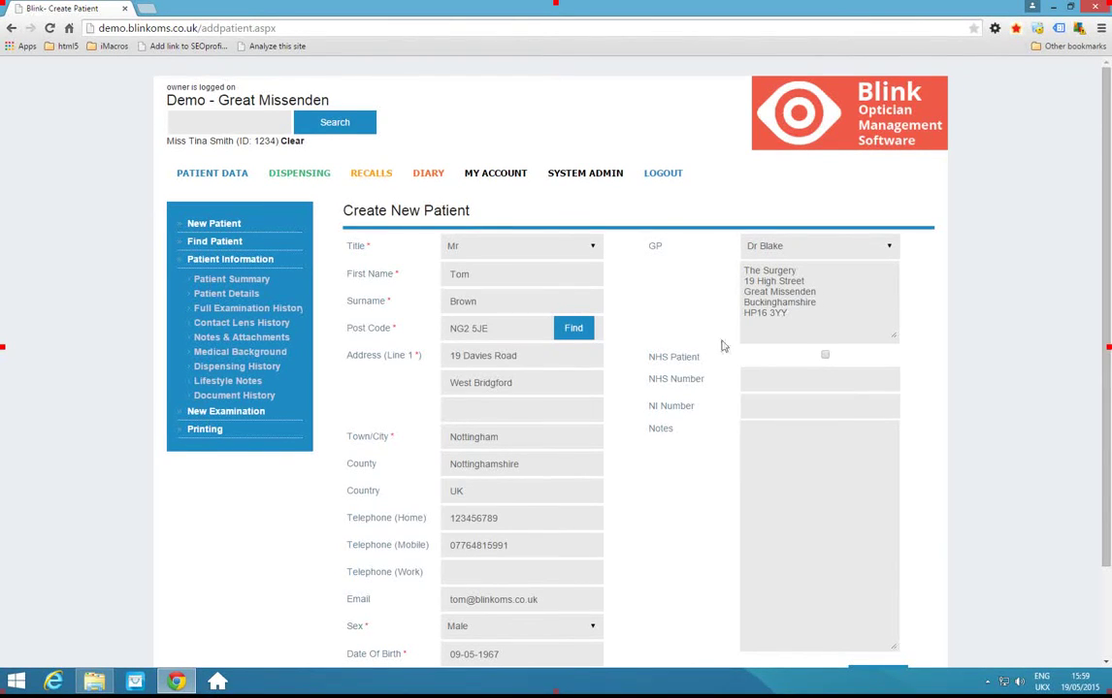
left_click(826, 356)
scroll(849, 401, "down", 2)
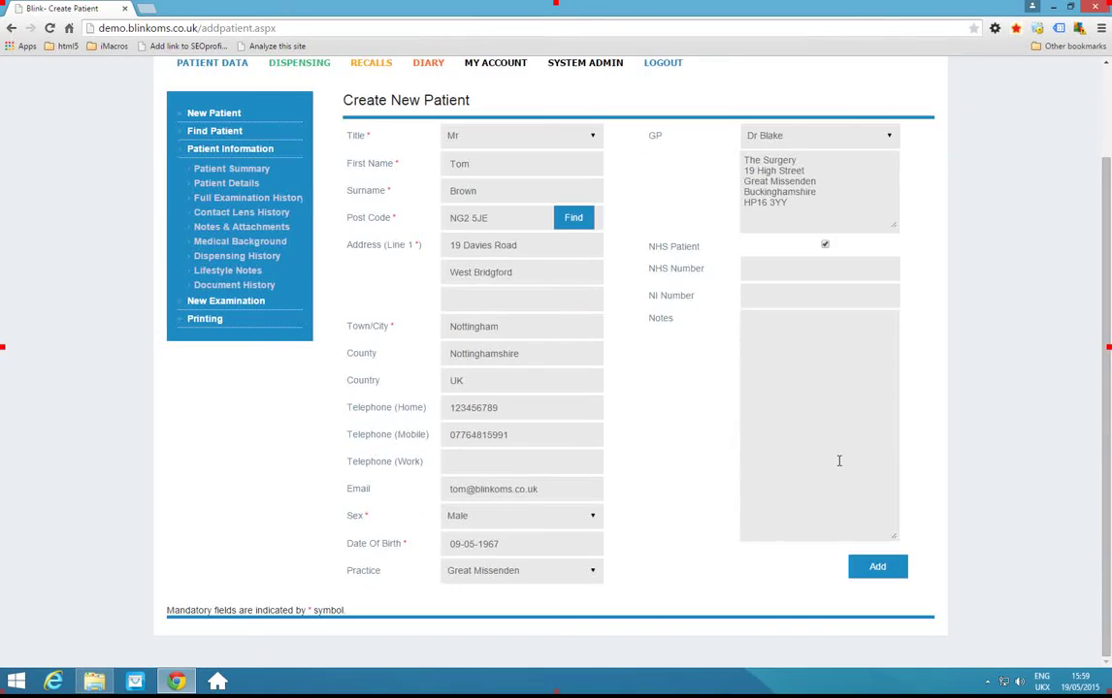
left_click(877, 567)
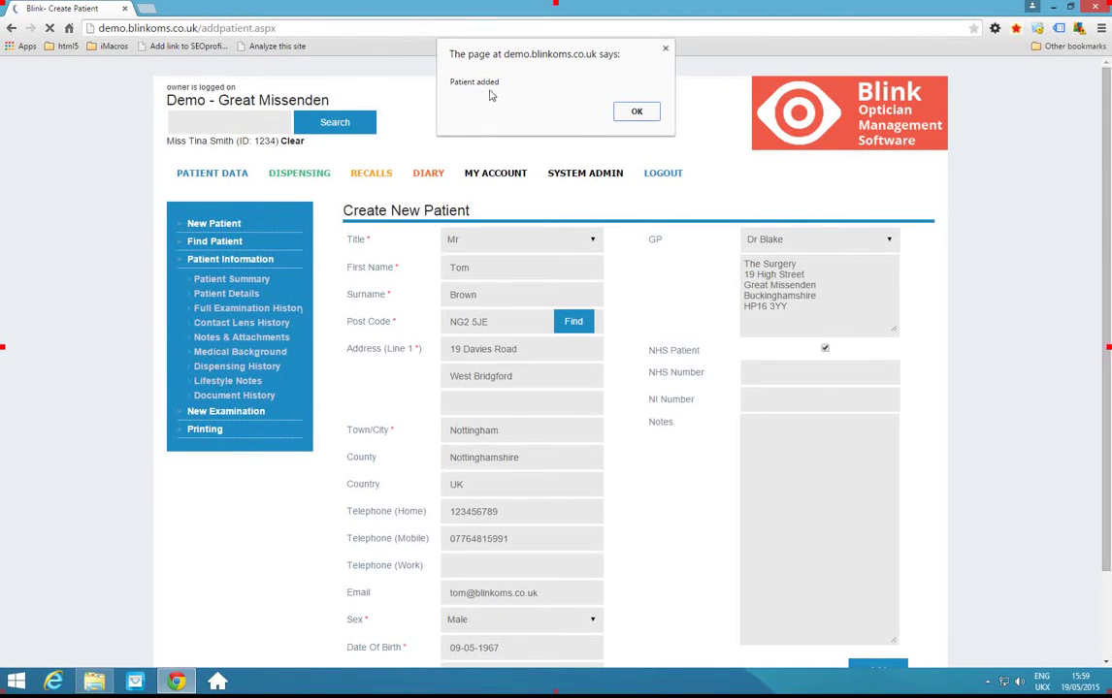
left_click(638, 112)
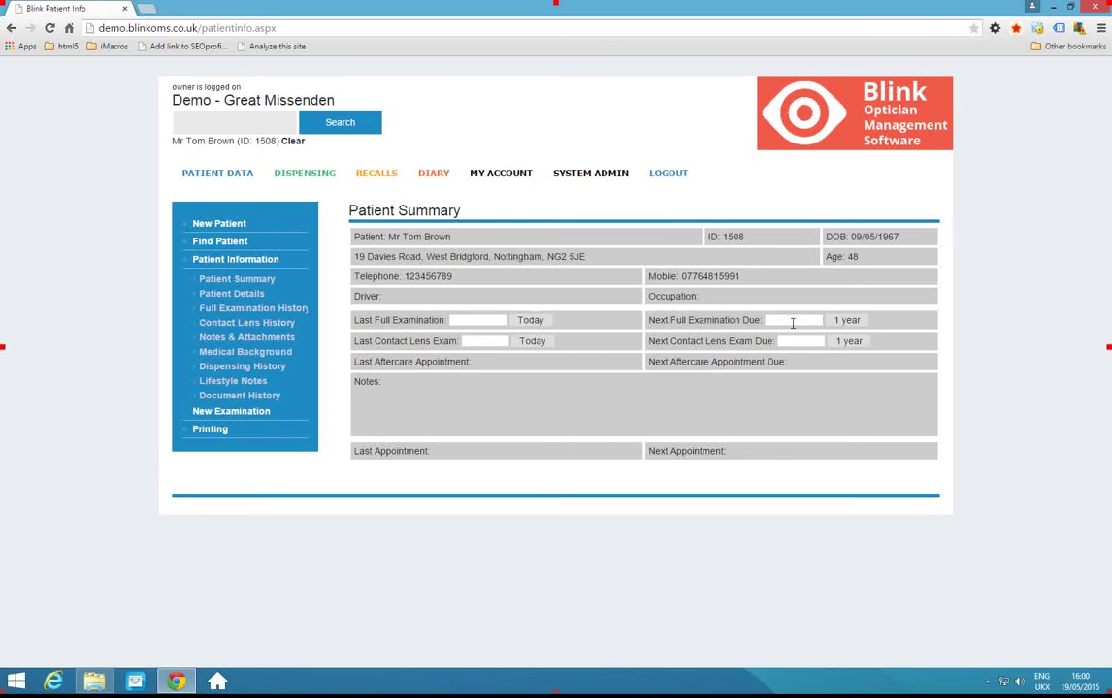
Set last full examination to today, 19/5/2015, and next due one year later, 19/05/2016.
left_click(529, 320)
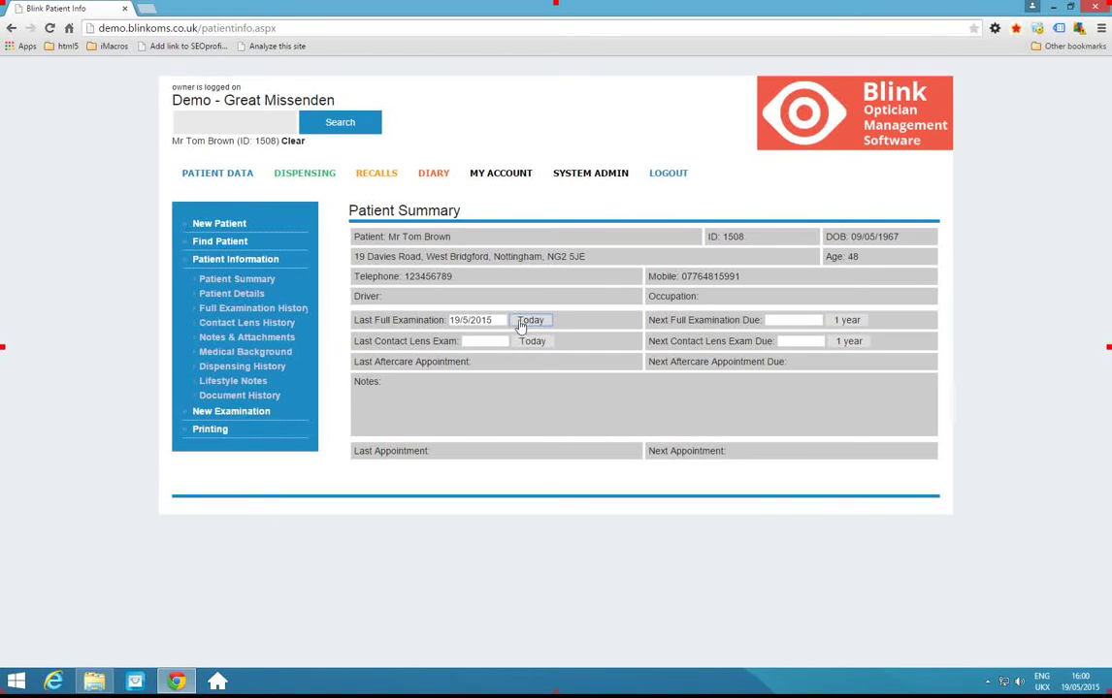
left_click(847, 321)
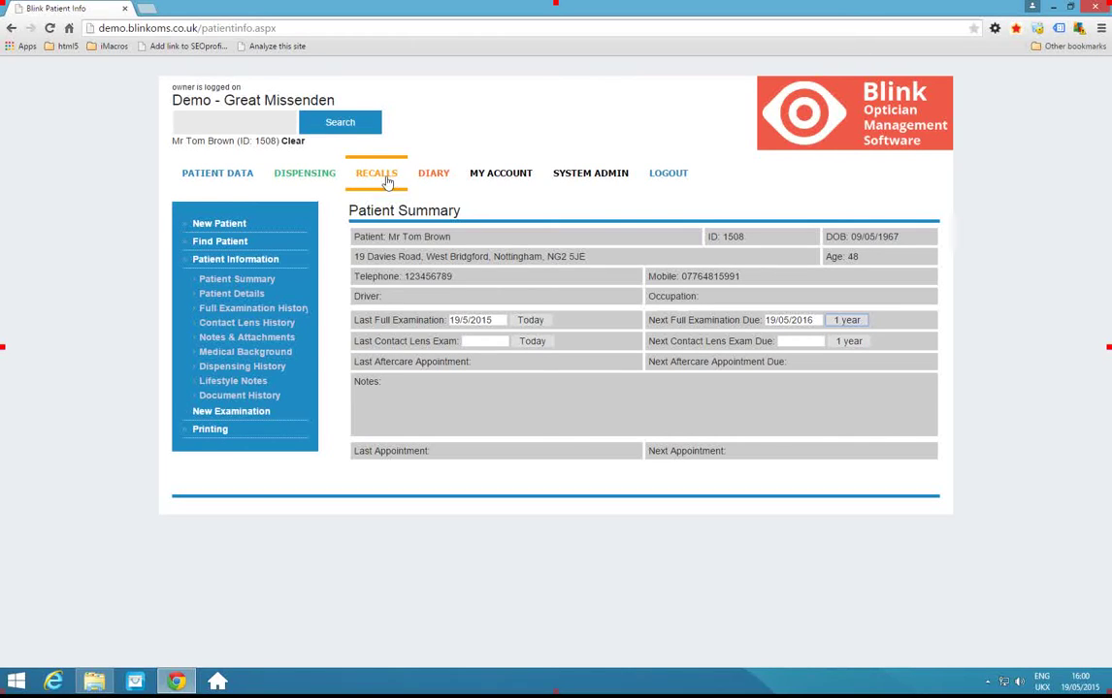
left_click(435, 179)
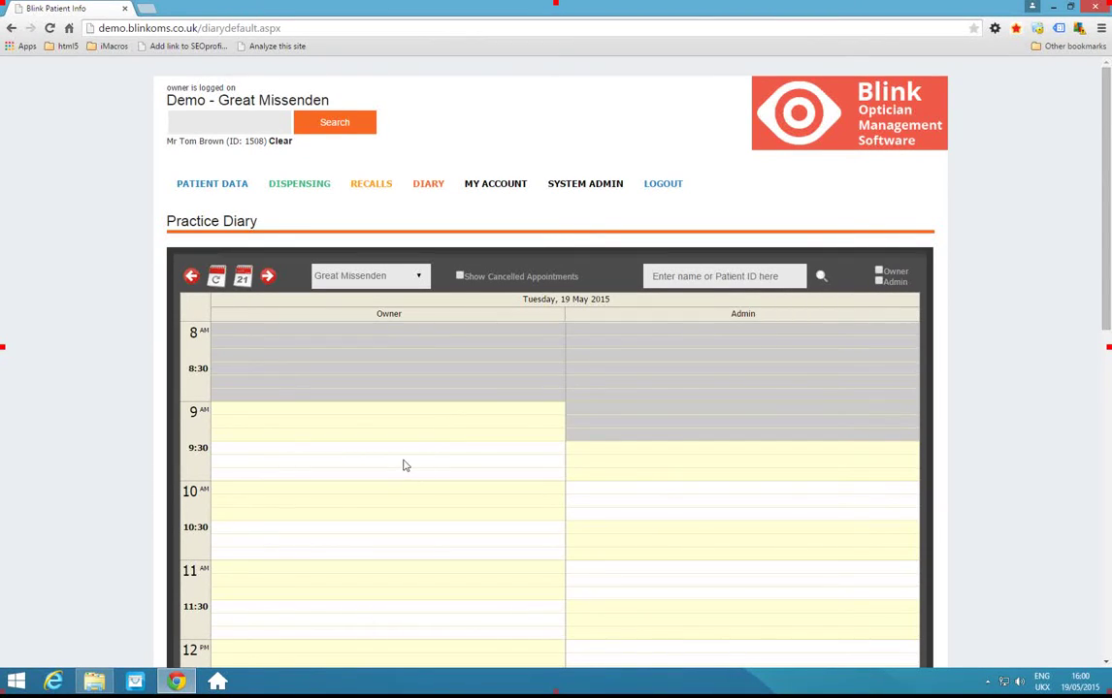
Show the Owner's diary column for Tuesday 19 to Sunday 24 May 2015.
left_click(878, 273)
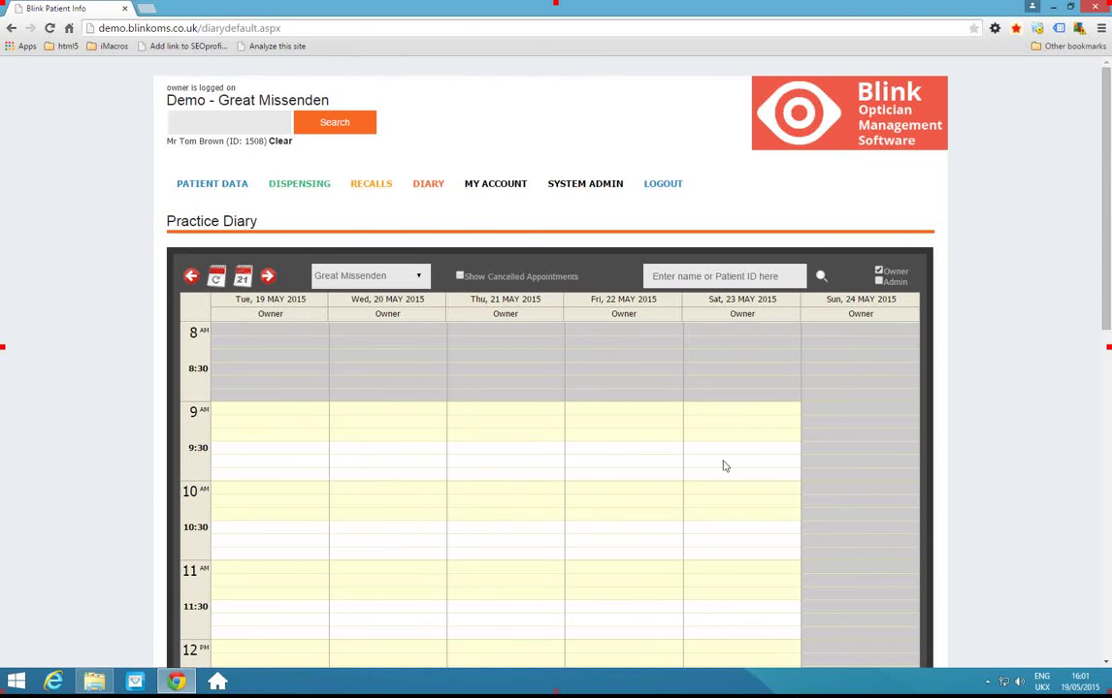
scroll(549, 473, "down", 1)
scroll(550, 473, "down", 1)
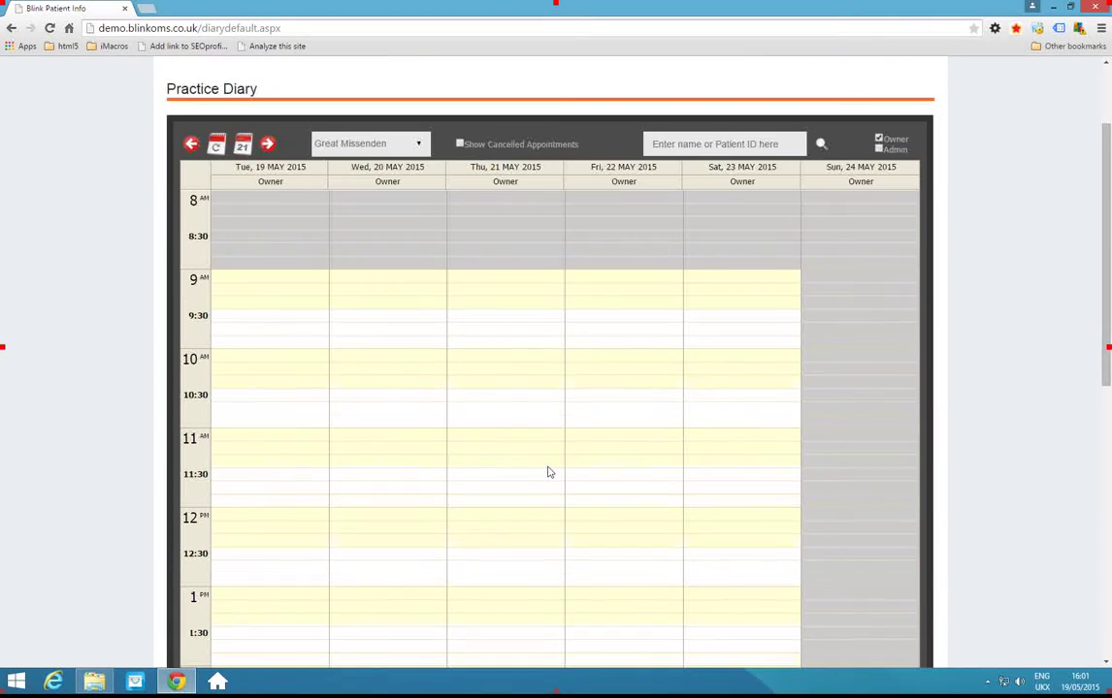
Book a 60-minute Over 60 Examination for Thu 21 May 2015 at 10:00 and save it.
left_click(482, 361)
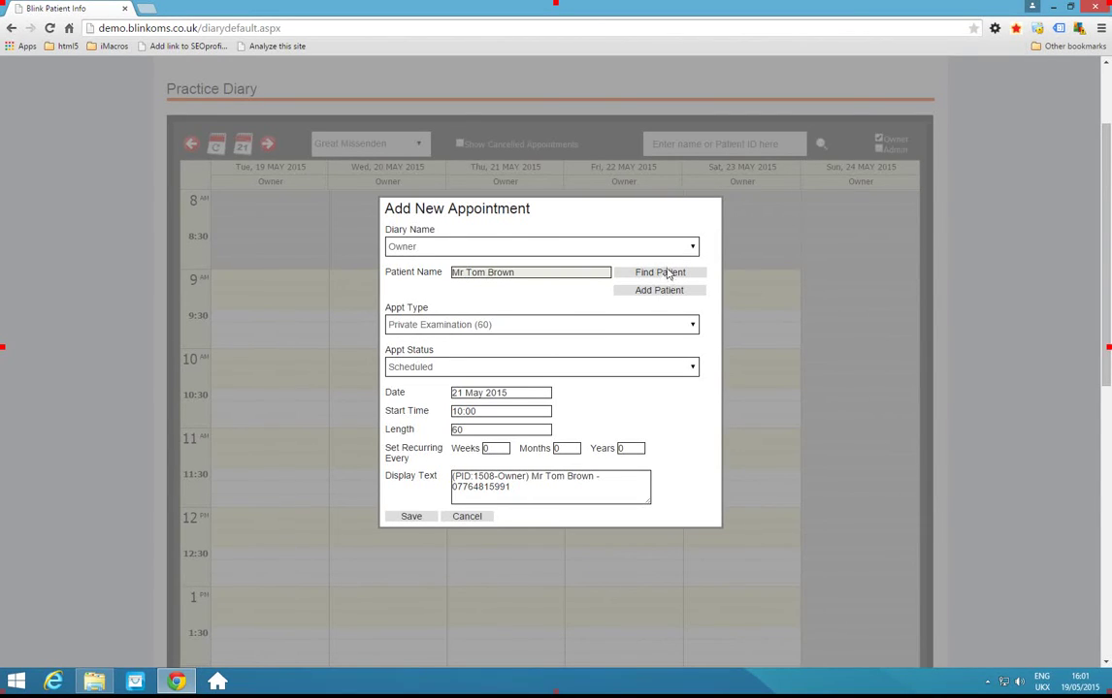
left_click(427, 331)
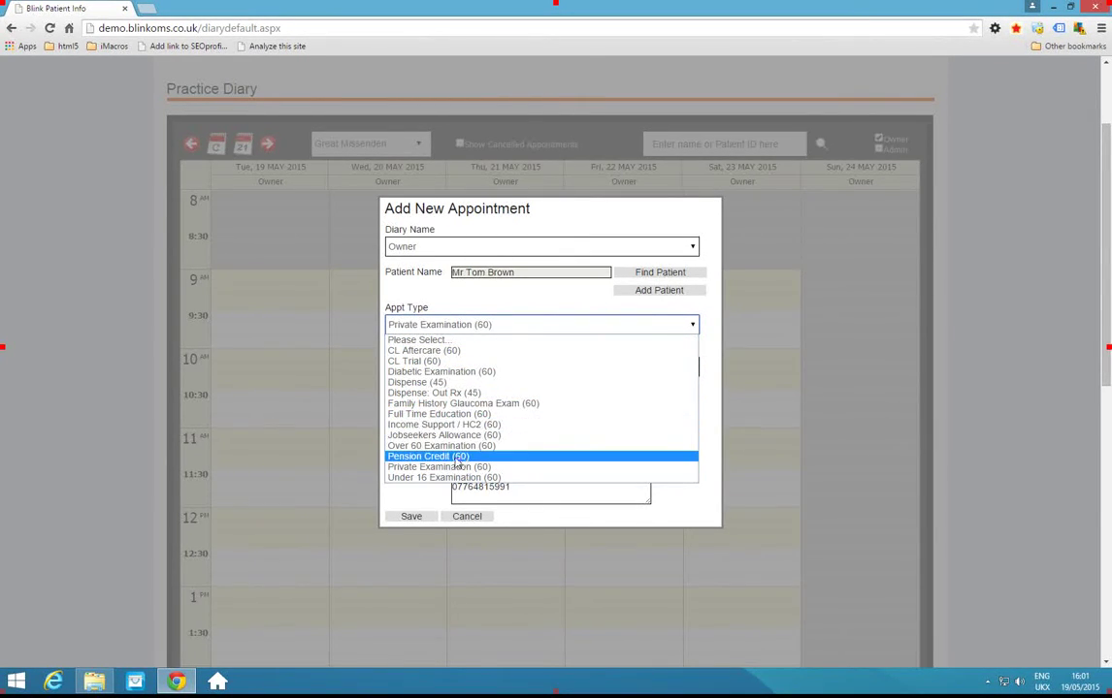
left_click(449, 447)
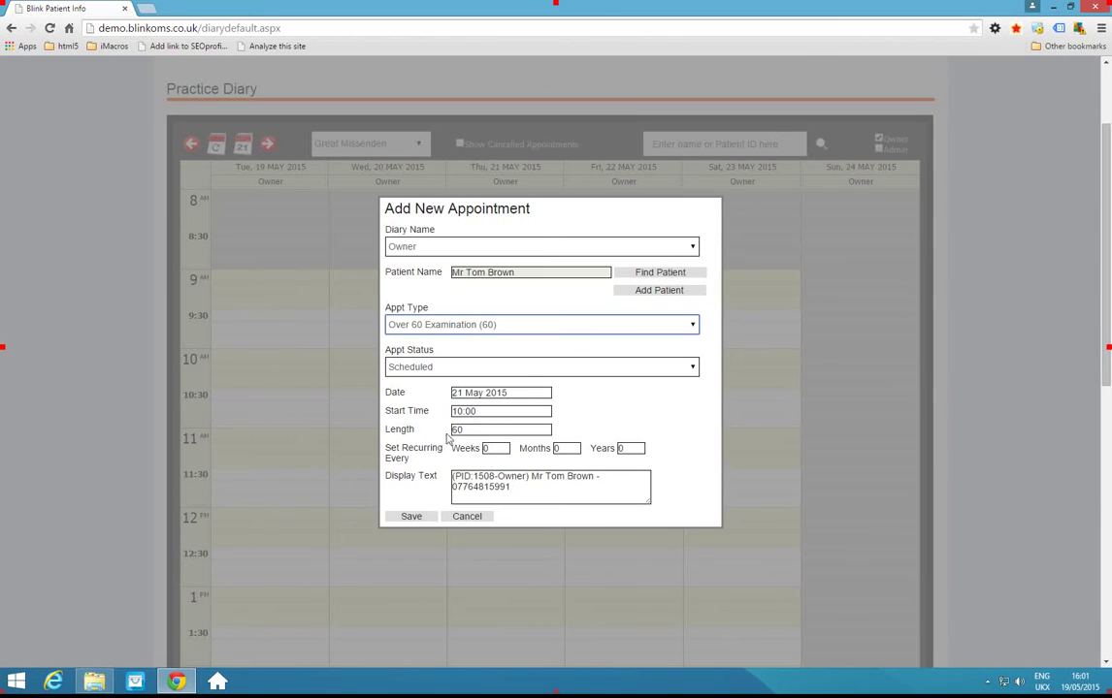
double_click(455, 430)
left_click(467, 565)
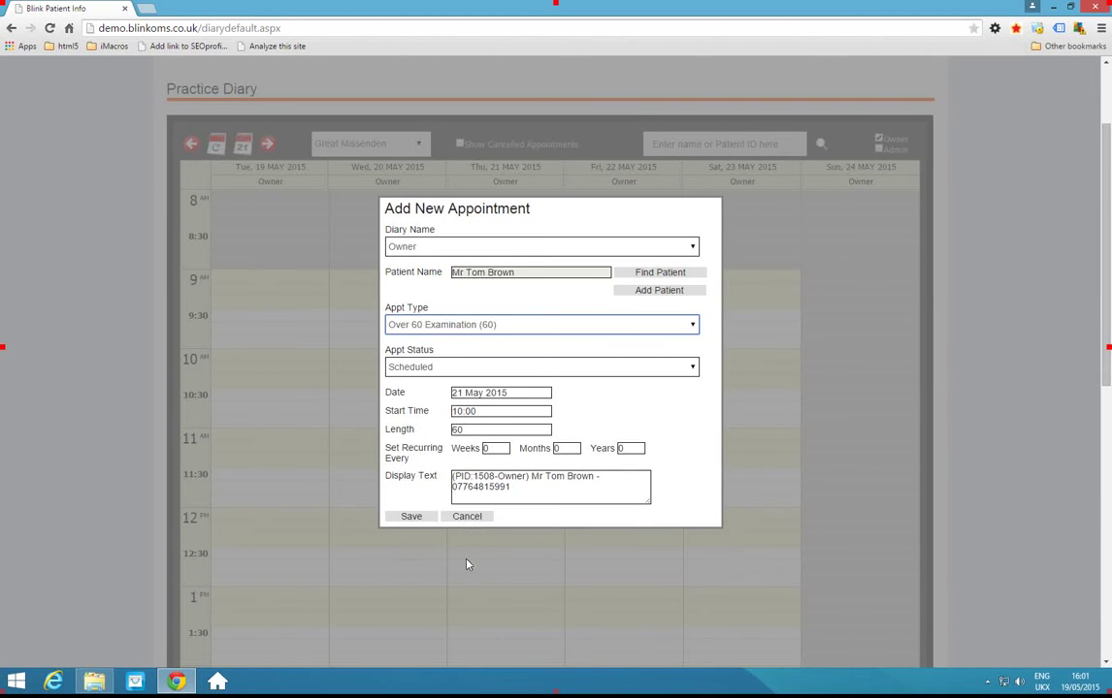
left_click(411, 517)
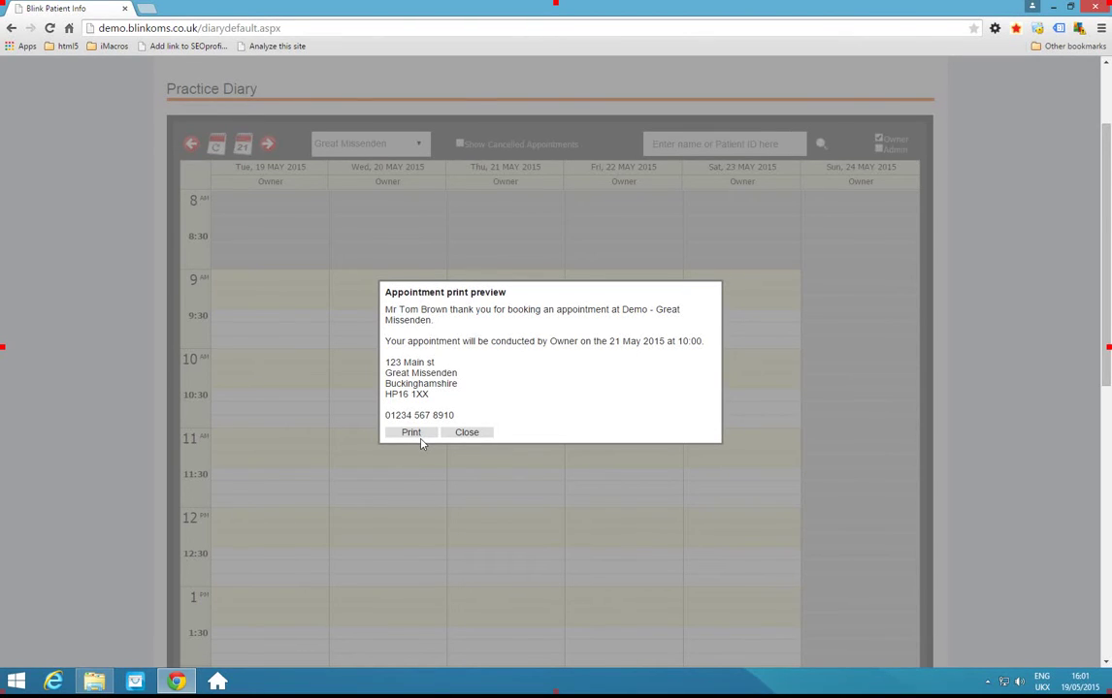
Close the confirmation preview and return to the patient's summary showing next appointment 21/05/2015.
left_click(466, 434)
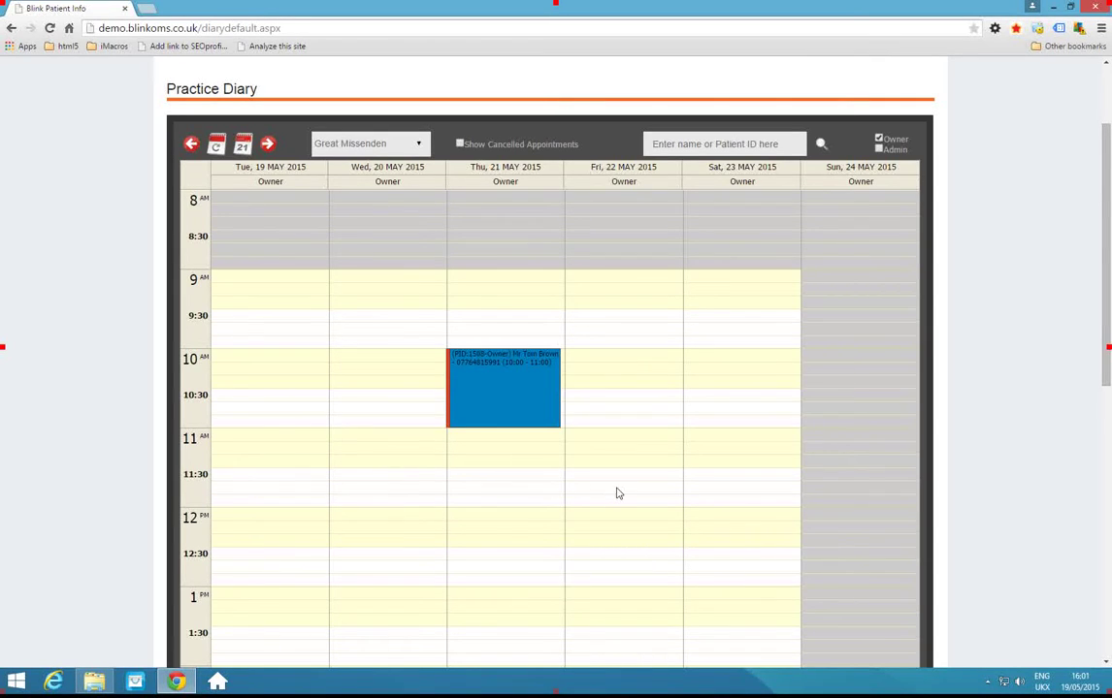
scroll(618, 494, "up", 1)
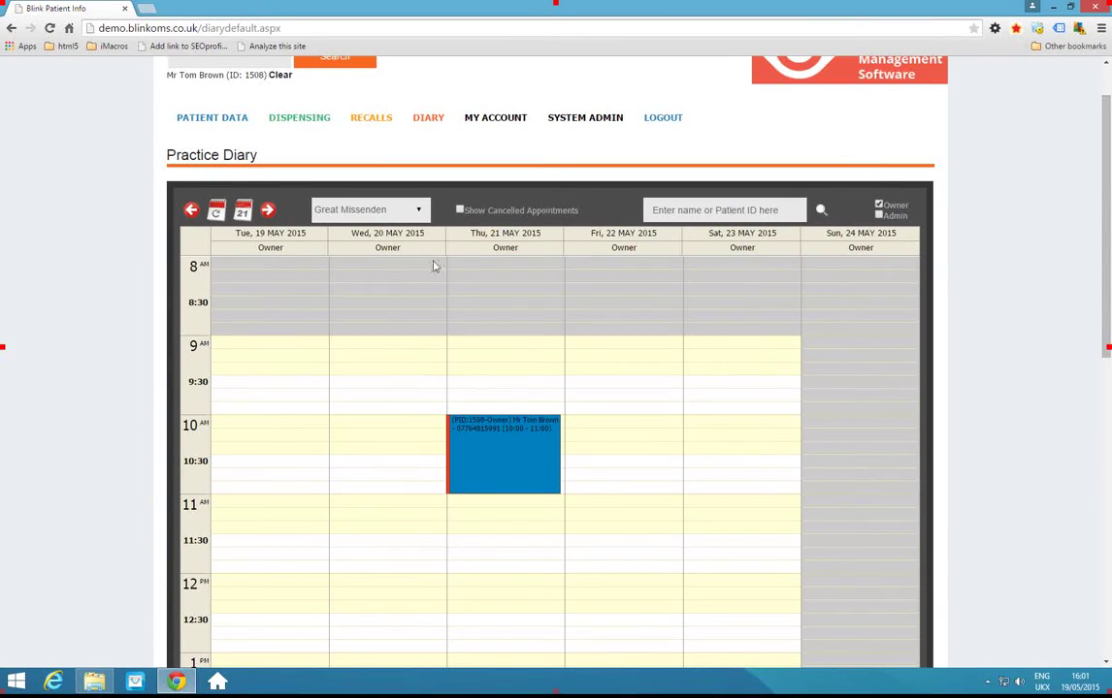
left_click(226, 122)
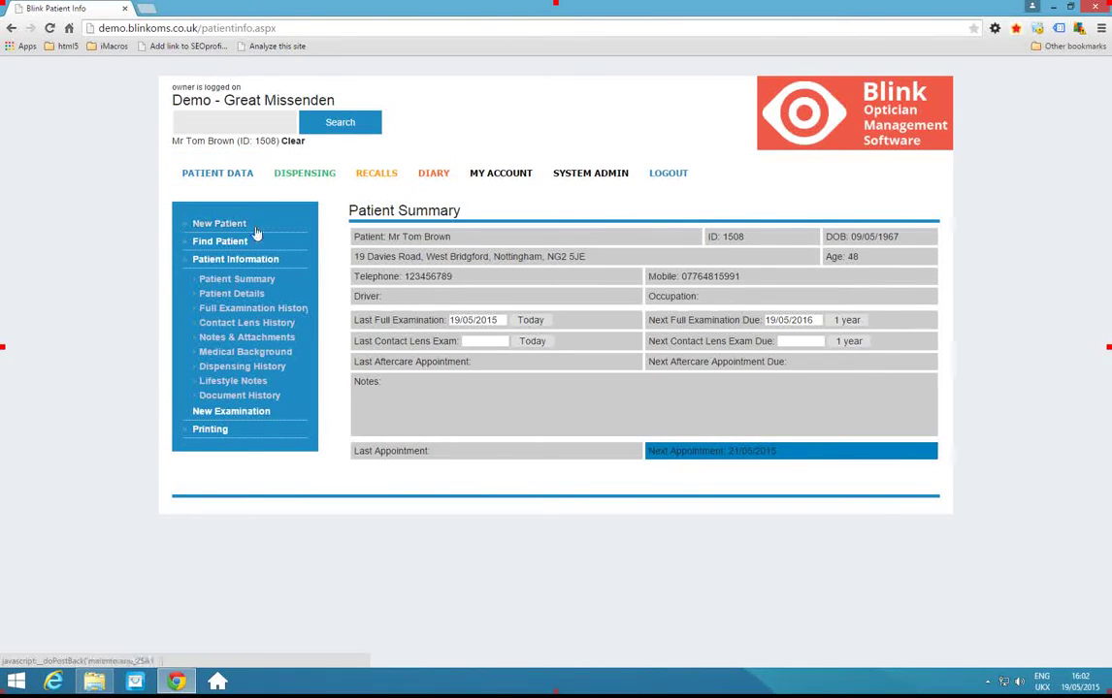
Start a Full Exam for the patient from the New Examination options.
left_click(238, 418)
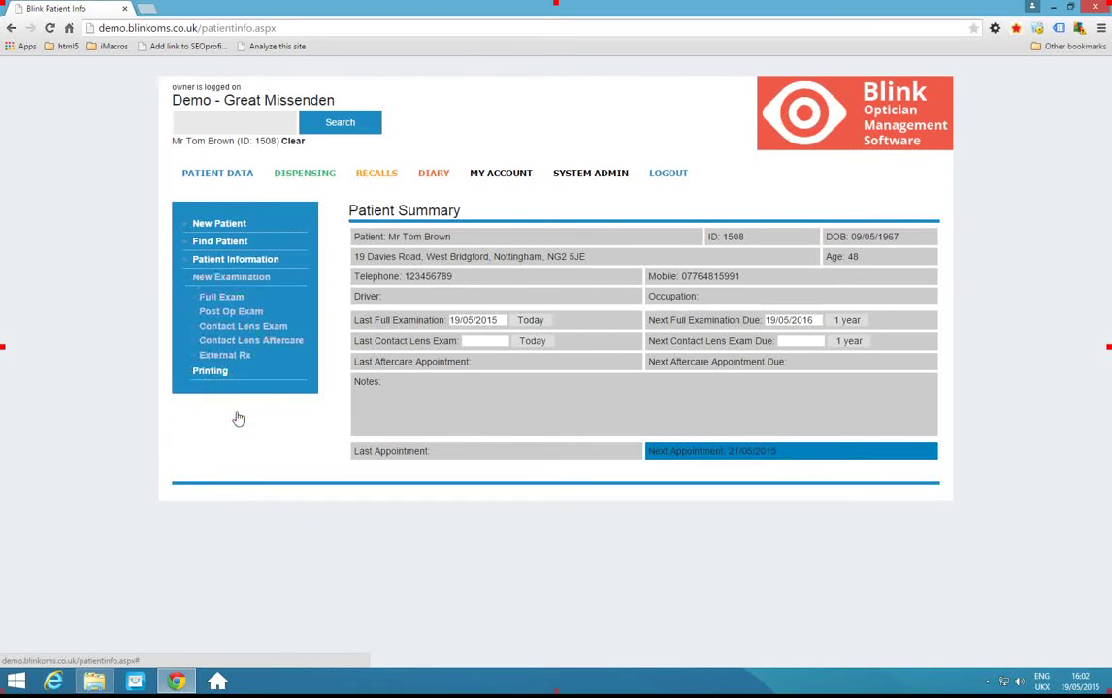
left_click(223, 298)
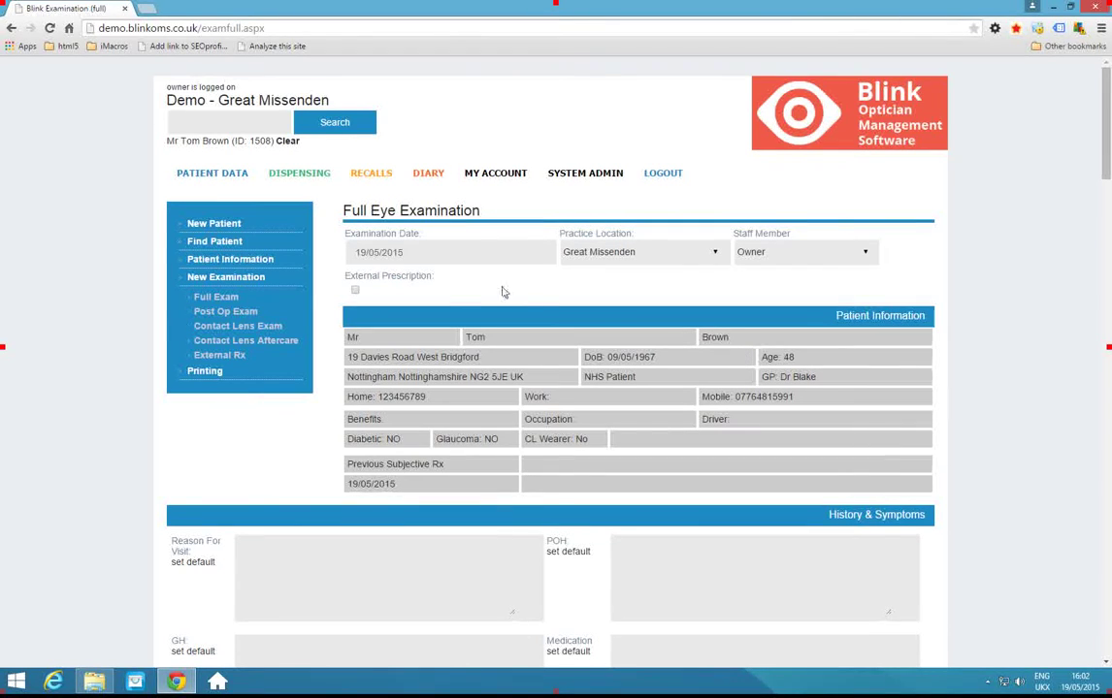
Enter a routine first-examination reason for visit, default general health to Good, and tick STATIN.
left_click(273, 554)
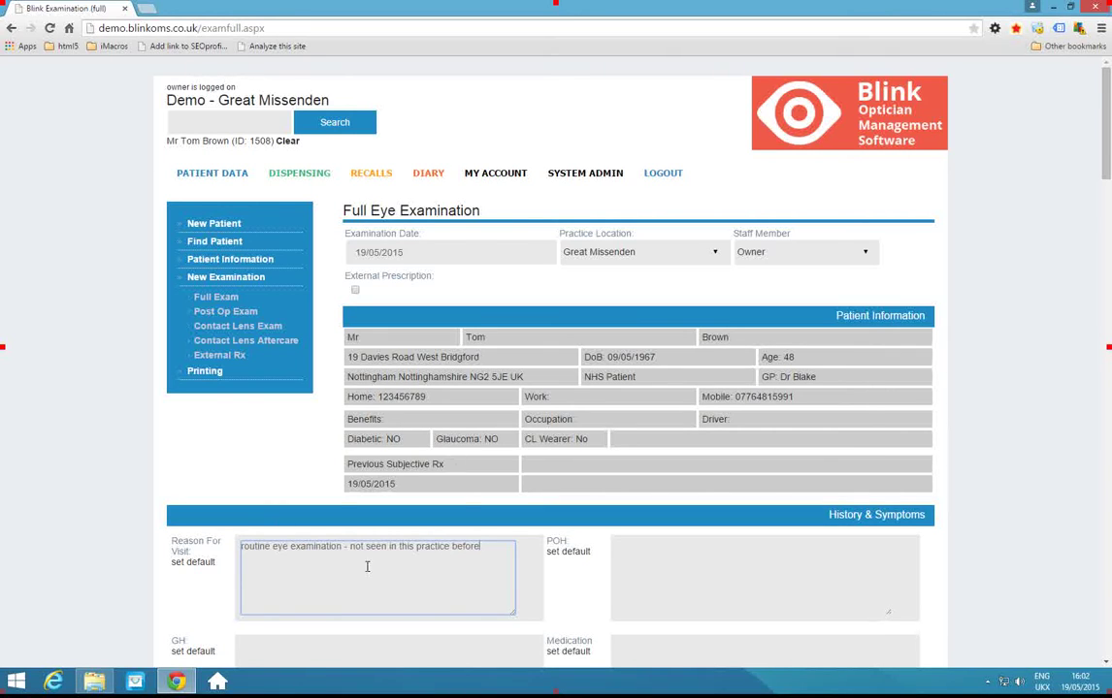
scroll(525, 464, "down", 3)
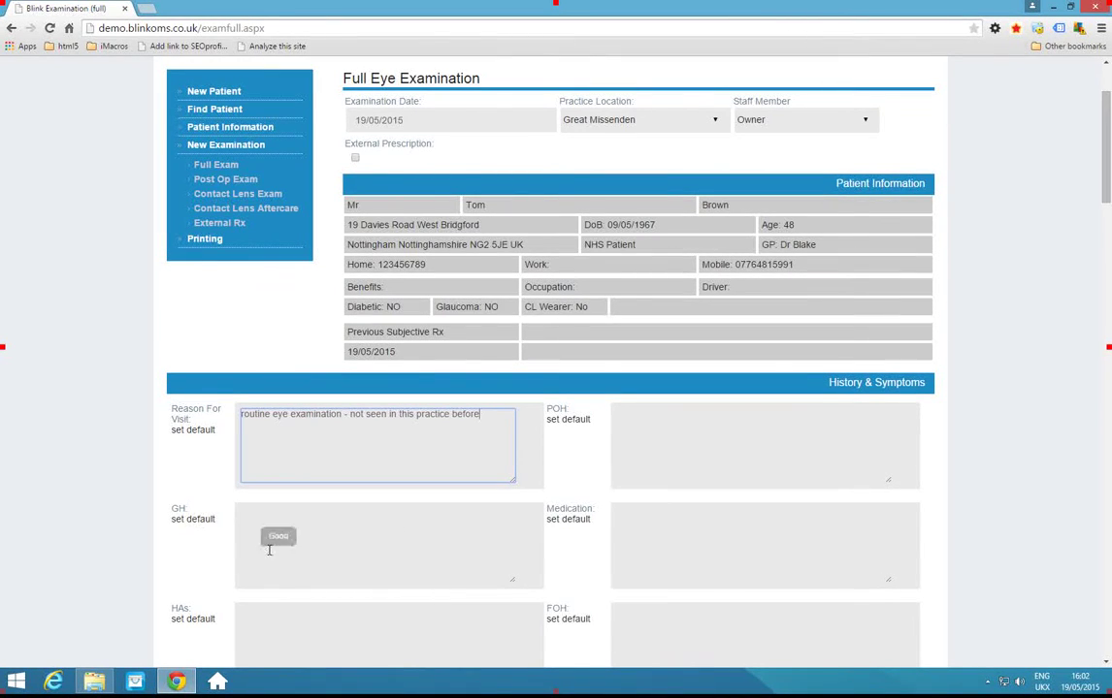
scroll(302, 578, "down", 2)
scroll(302, 578, "down", 2)
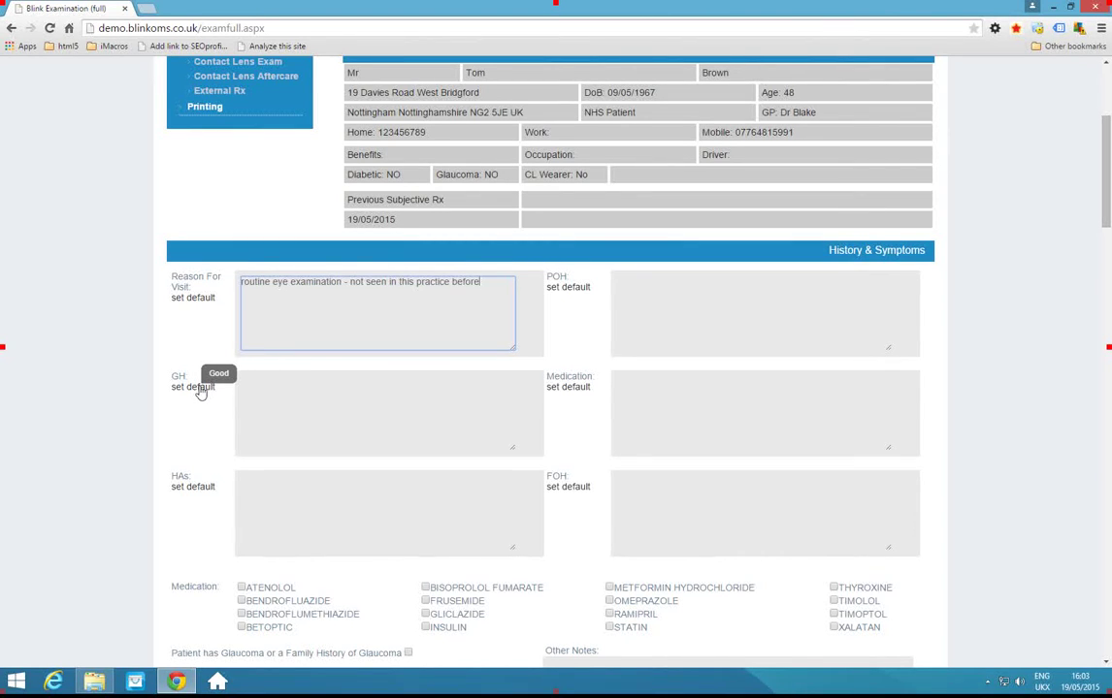
left_click(201, 388)
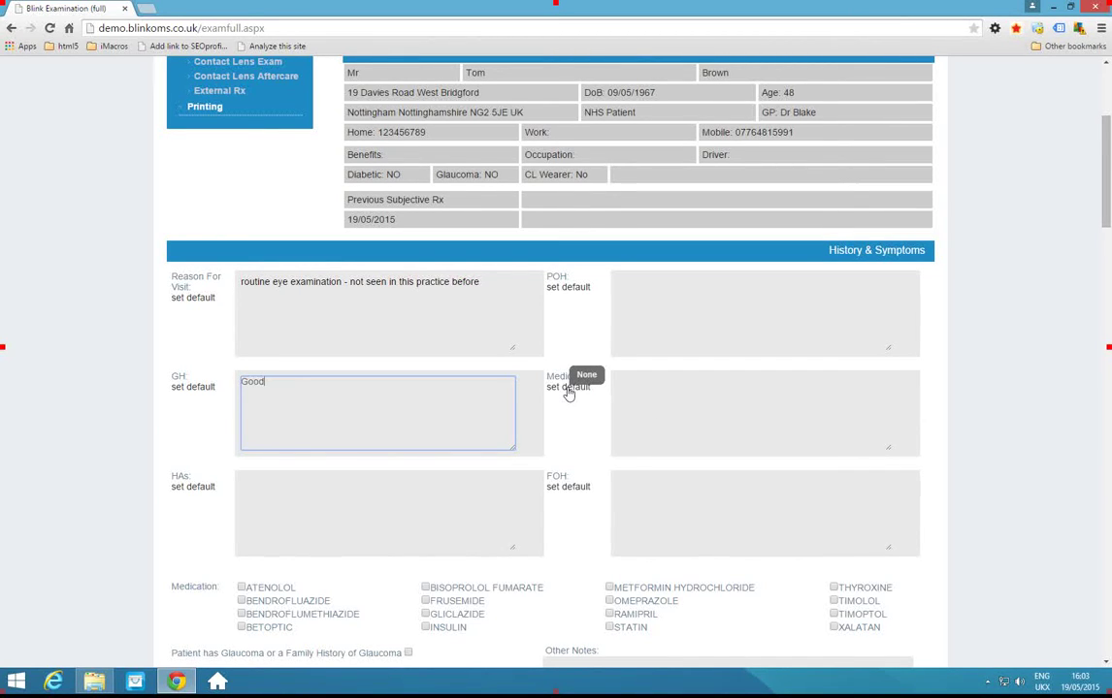
scroll(568, 393, "down", 1)
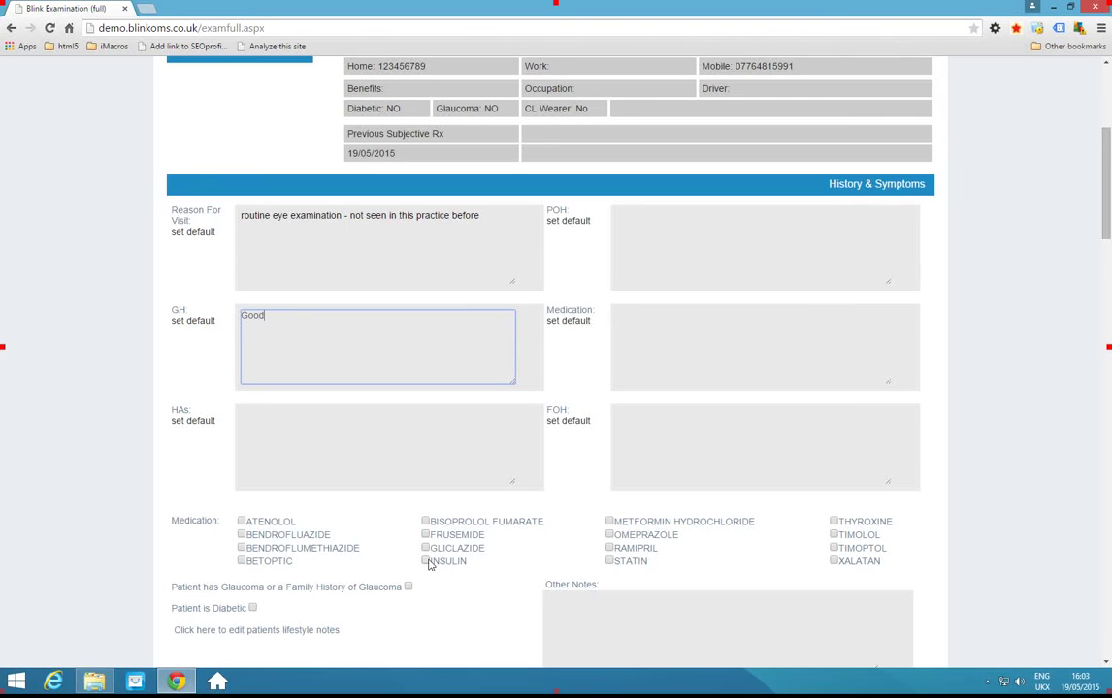
left_click(611, 562)
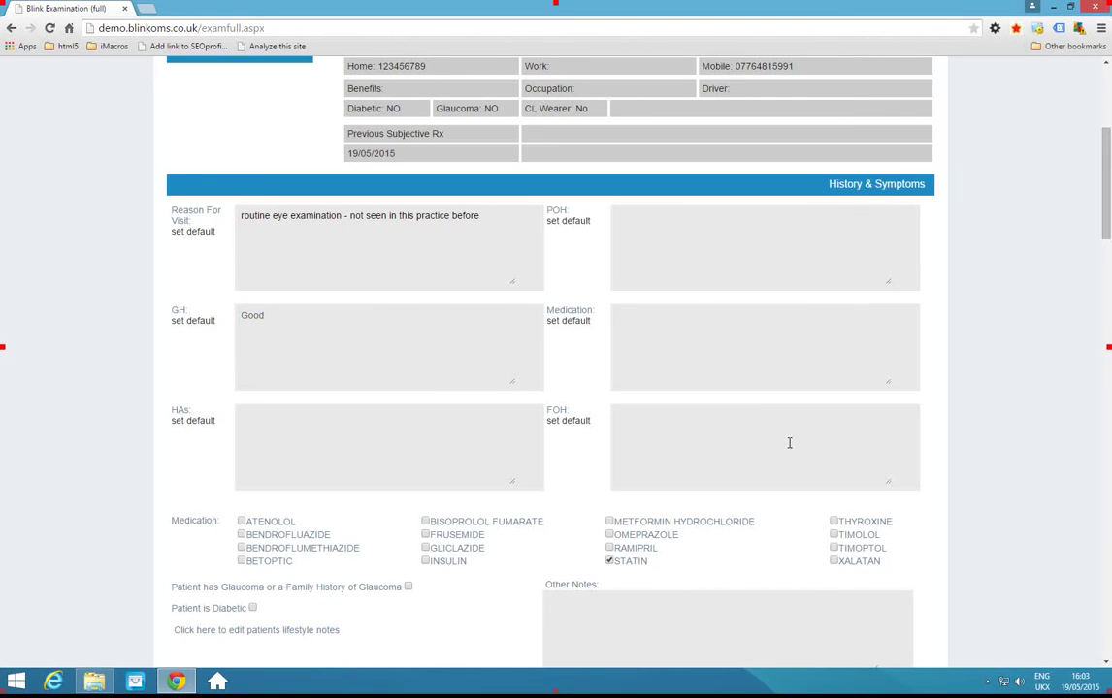
scroll(543, 427, "down", 2)
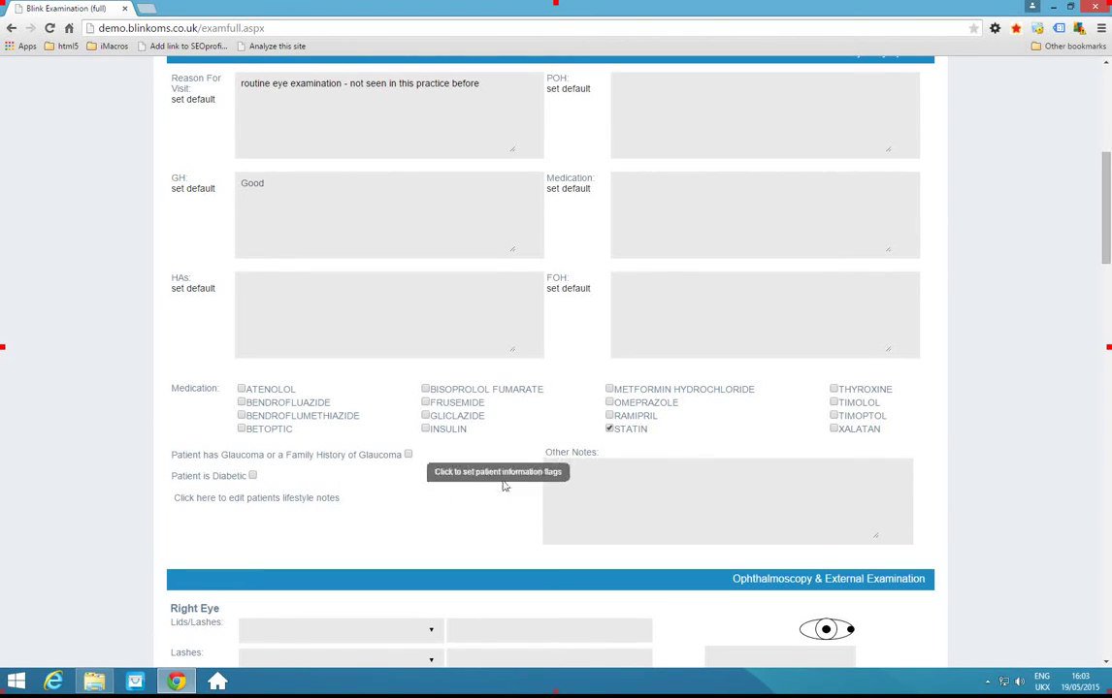
Record right-eye Blepharitis for lids/lashes and BLEPHARITIS for lashes, with CLEAR conjunctiva, cornea and sclera.
scroll(737, 543, "down", 2)
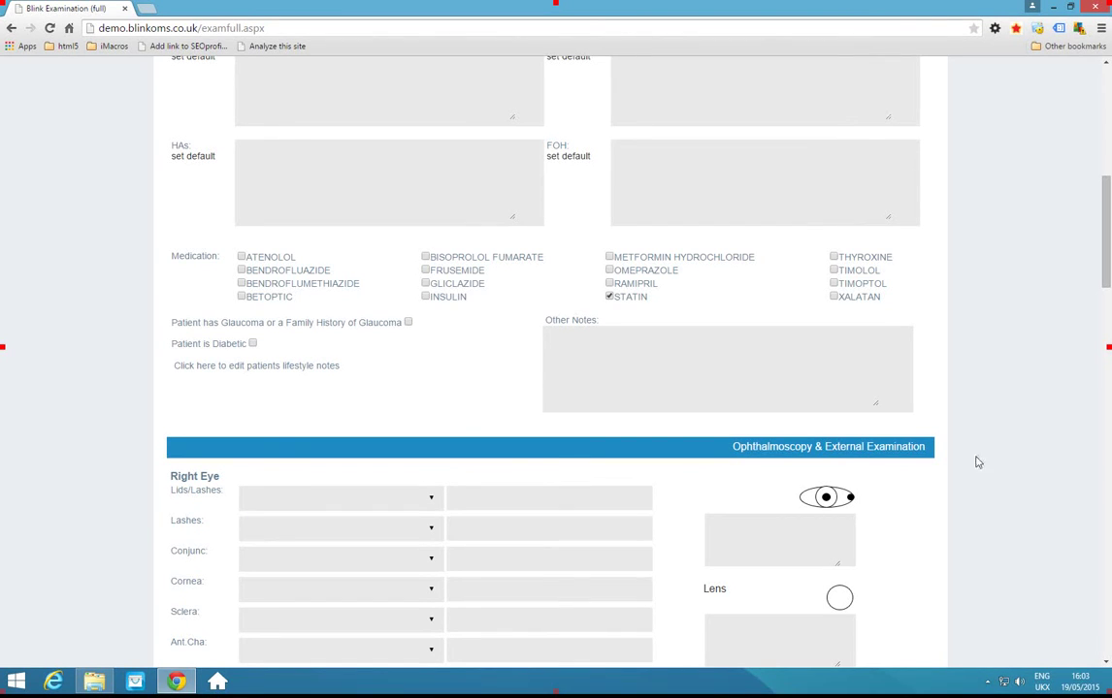
left_click(318, 499)
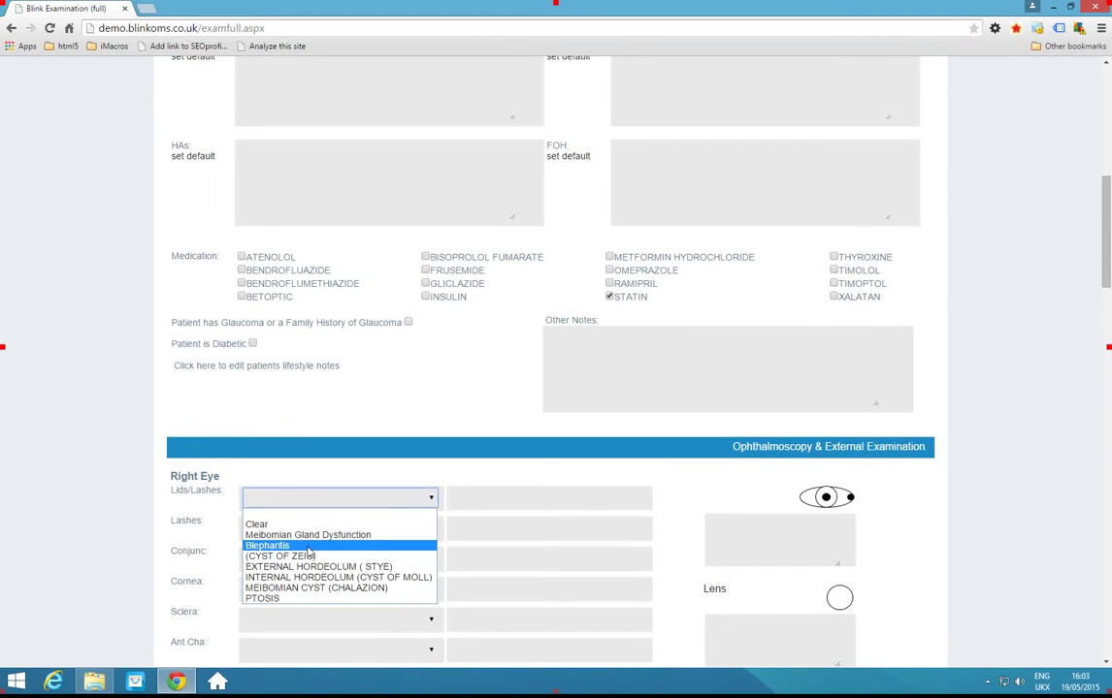
left_click(309, 546)
left_click(298, 529)
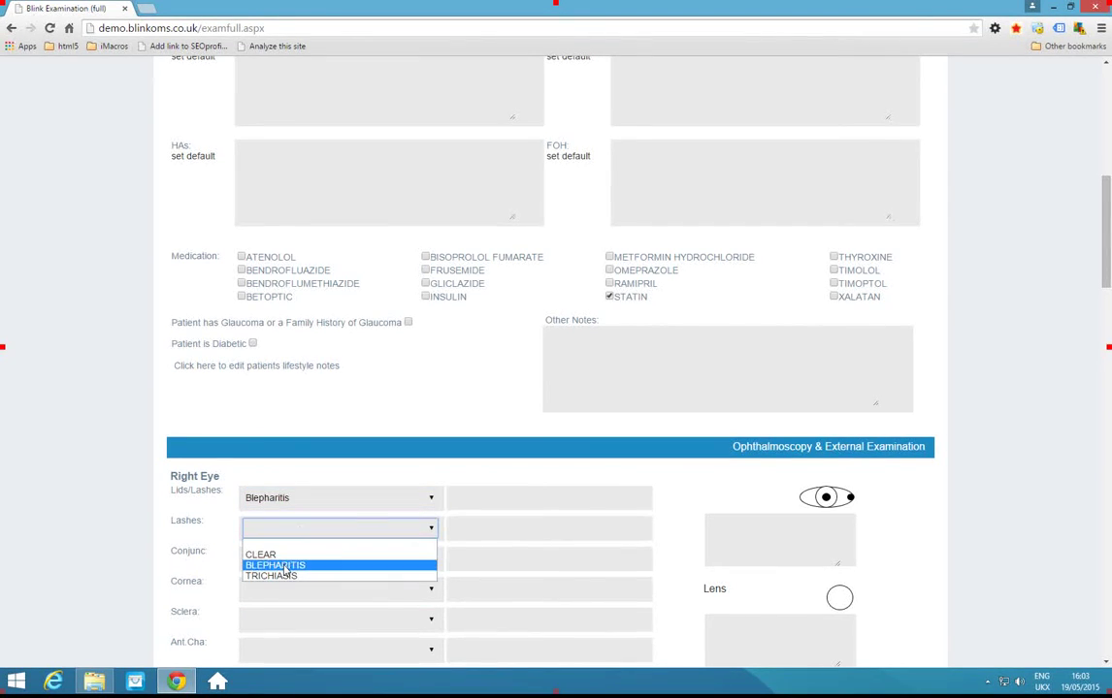
left_click(285, 566)
left_click(308, 560)
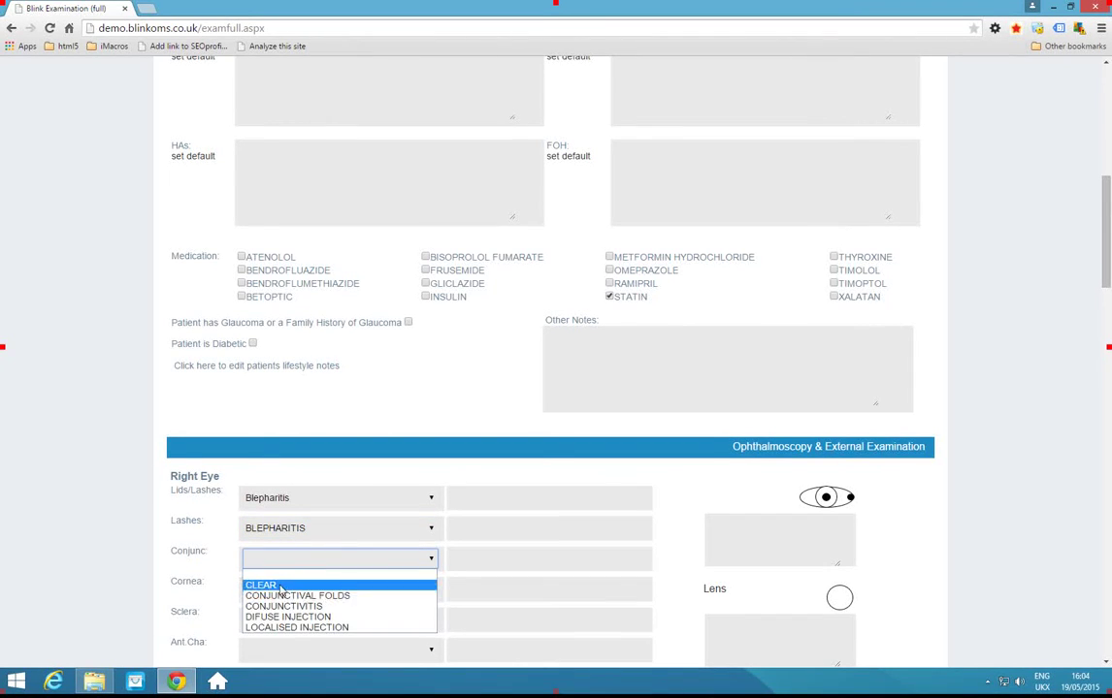
left_click(279, 586)
left_click(300, 591)
key("Escape")
key("Down")
left_click(283, 619)
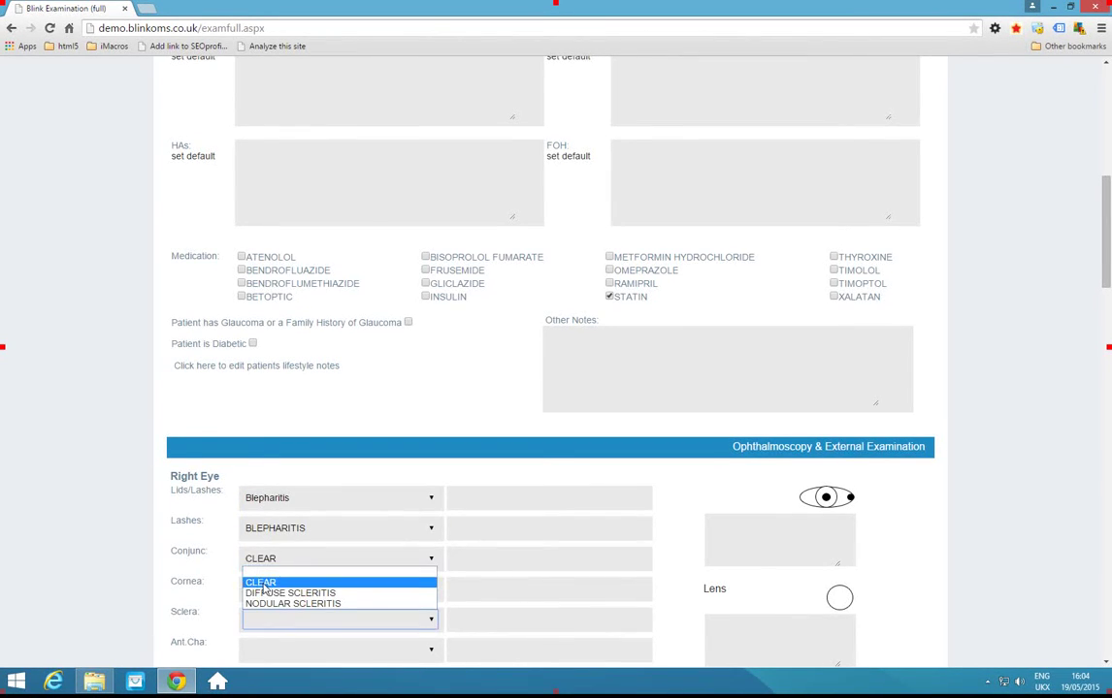
left_click(262, 583)
Copy the right-eye ophthalmoscopy findings to the left eye.
scroll(668, 526, "down", 2)
scroll(247, 397, "down", 2)
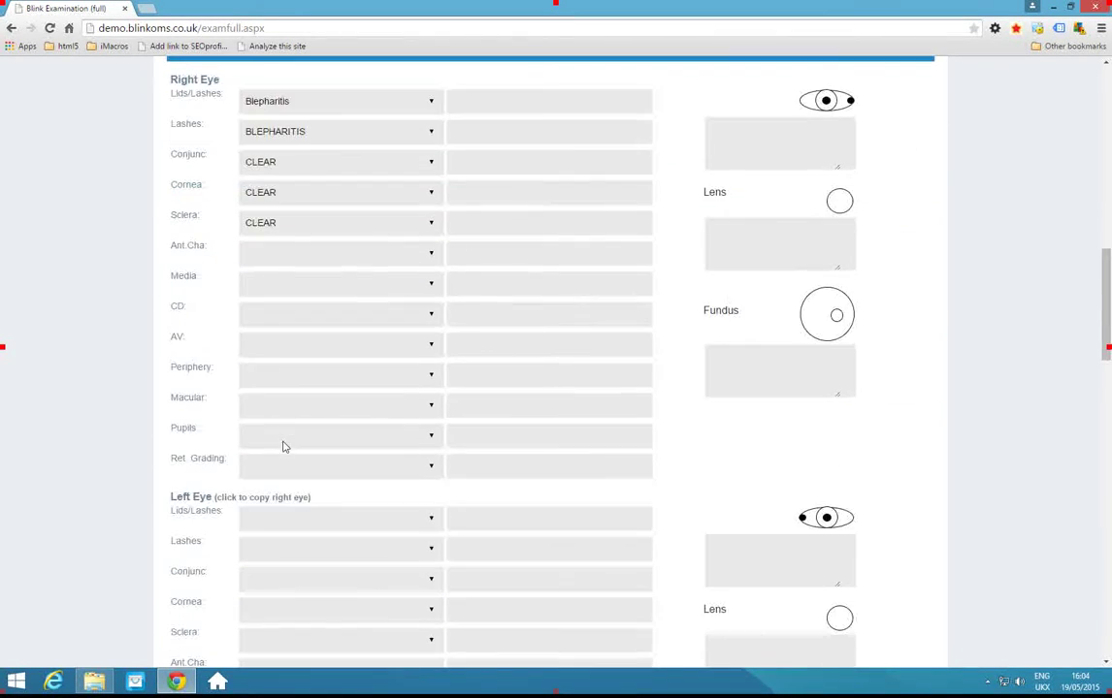
left_click(263, 501)
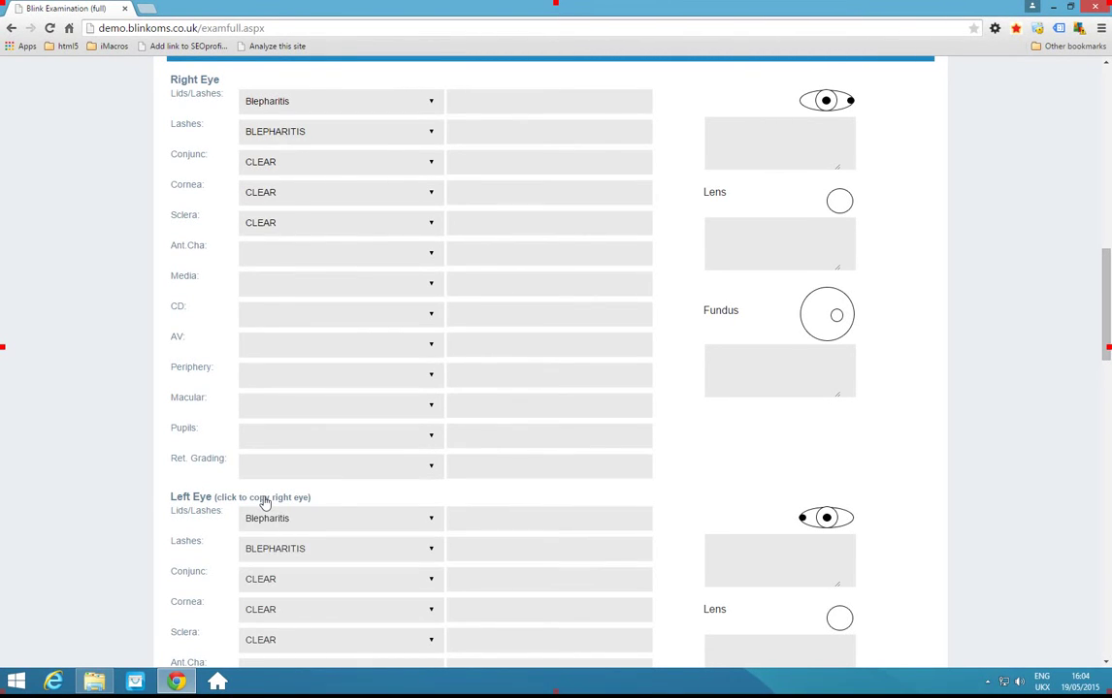
scroll(397, 464, "down", 1)
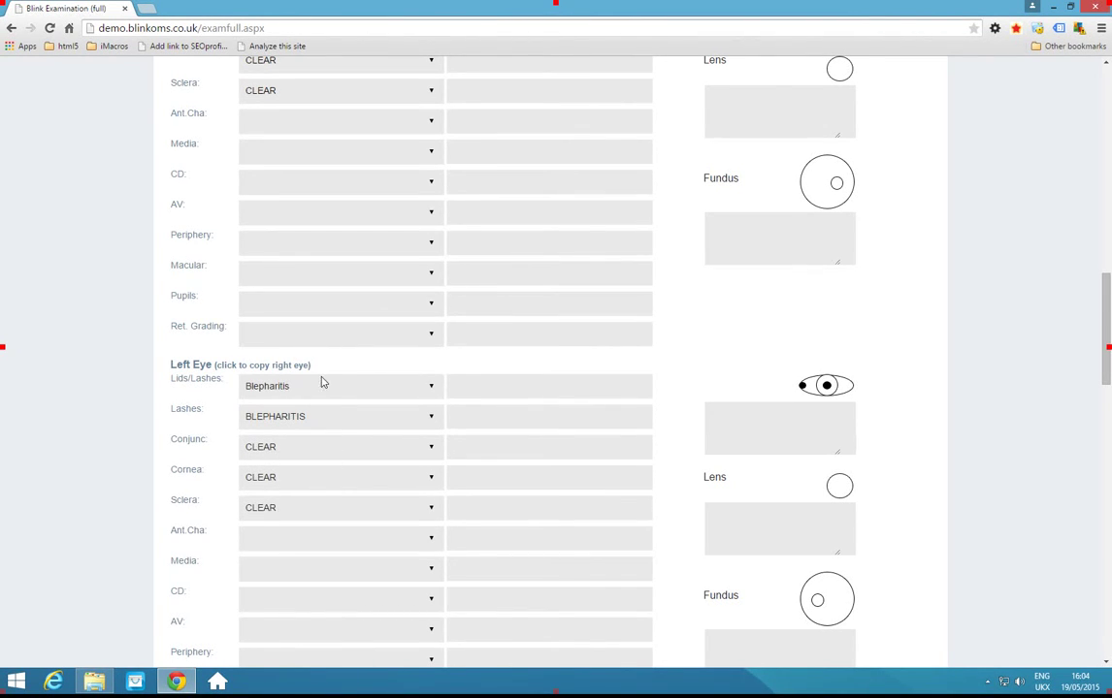
Stamp the current time as the Pre IOP time and enter R 1.25 / 0.5, L 1.75 / 1.
scroll(320, 382, "down", 3)
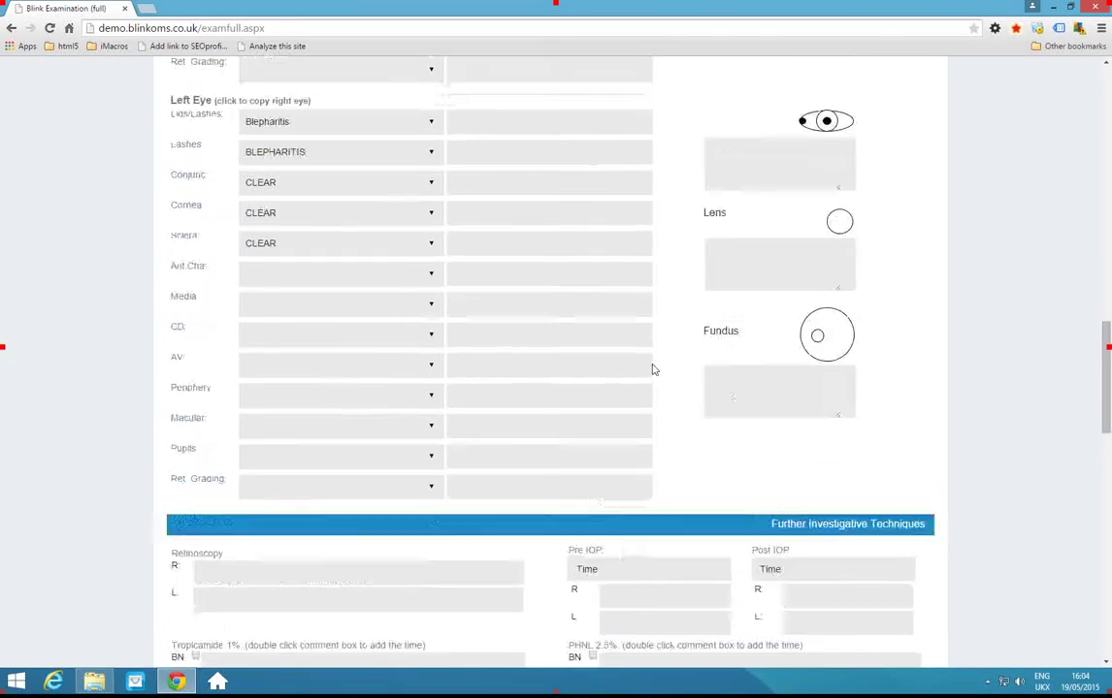
scroll(652, 369, "up", 1)
scroll(652, 369, "down", 4)
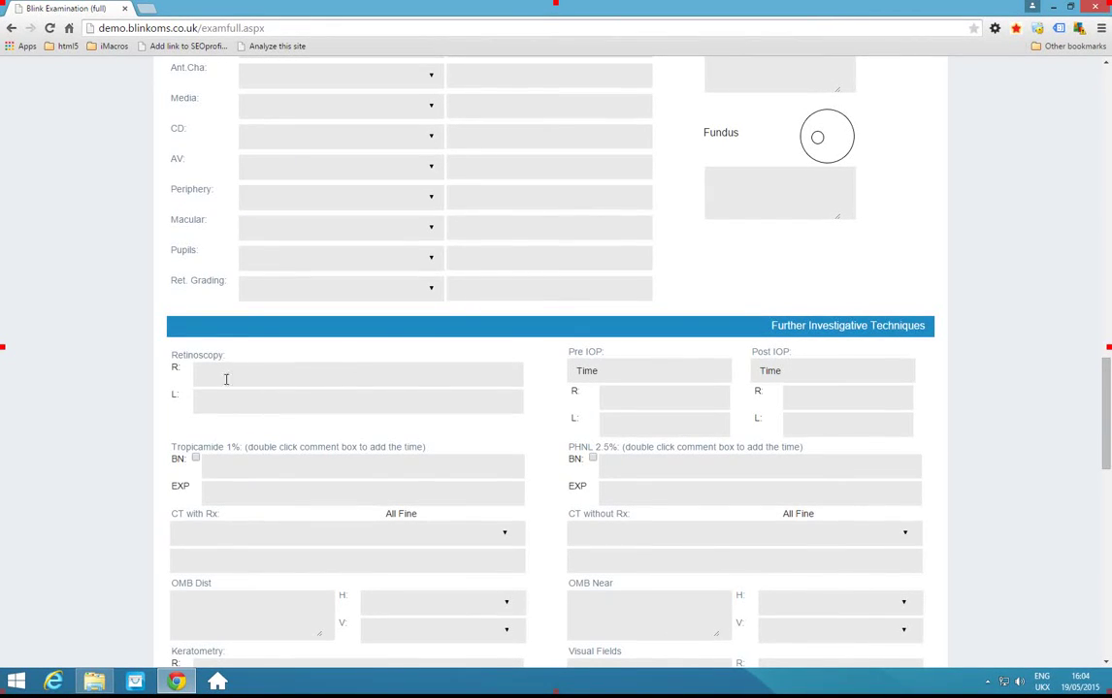
scroll(226, 379, "down", 3)
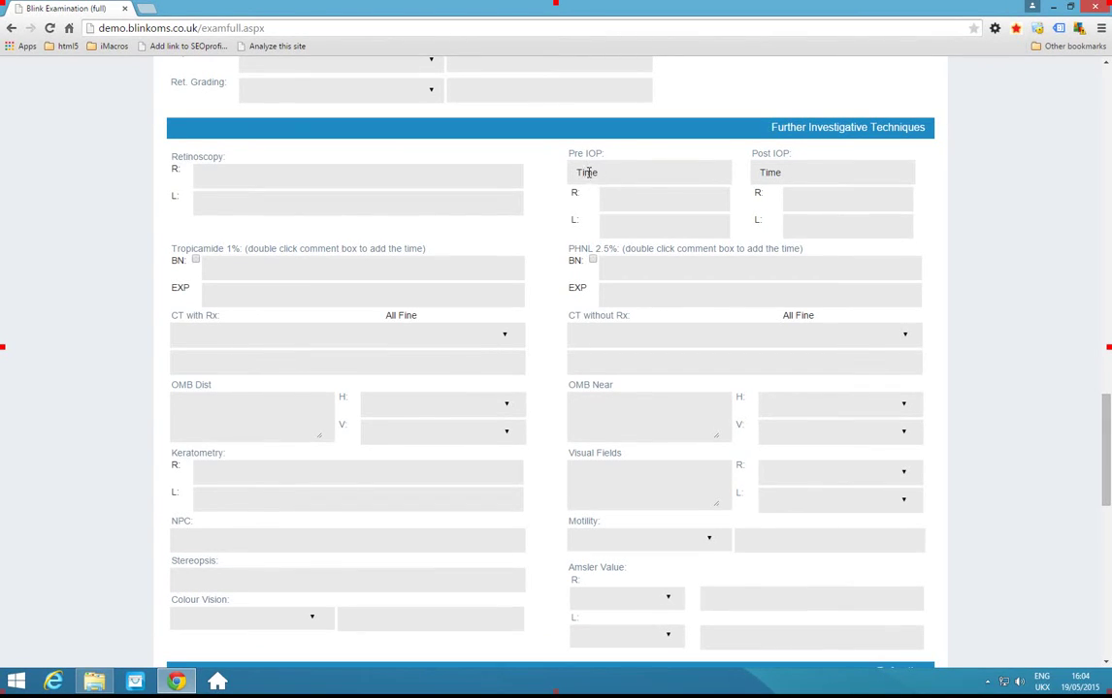
double_click(587, 171)
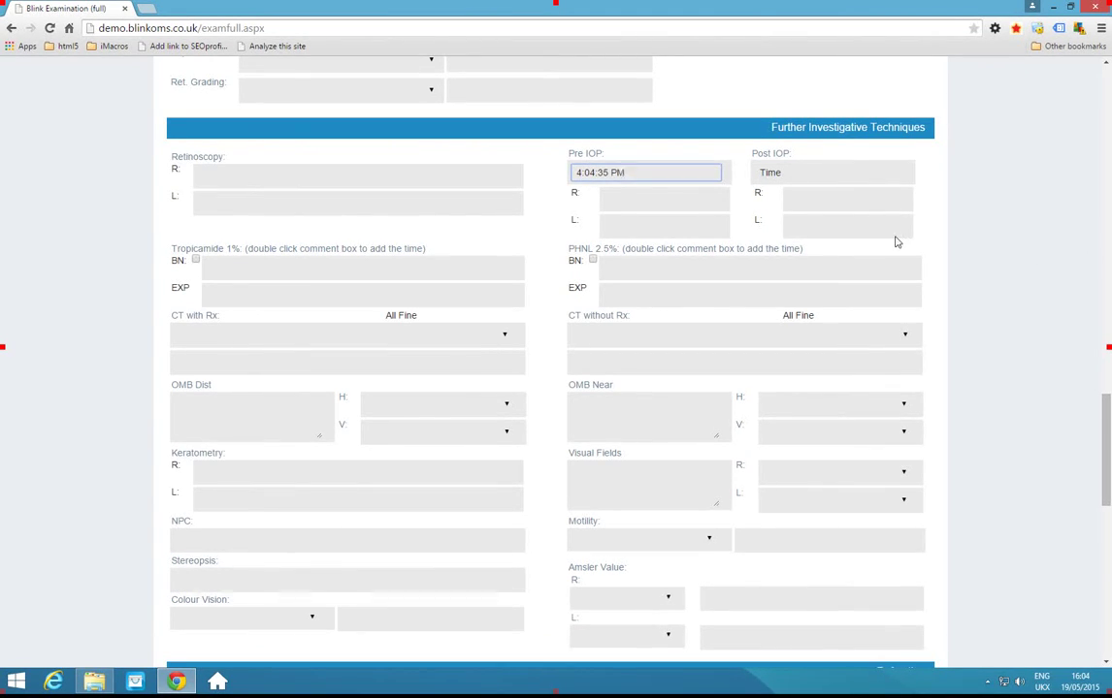
left_click(617, 196)
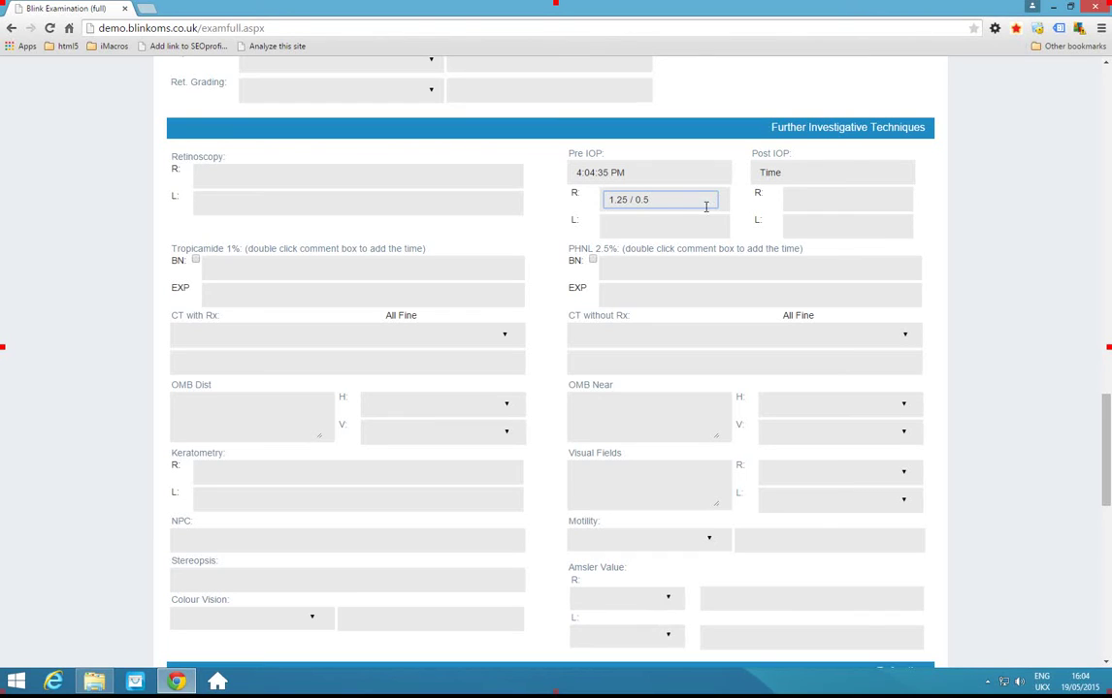
left_click(636, 226)
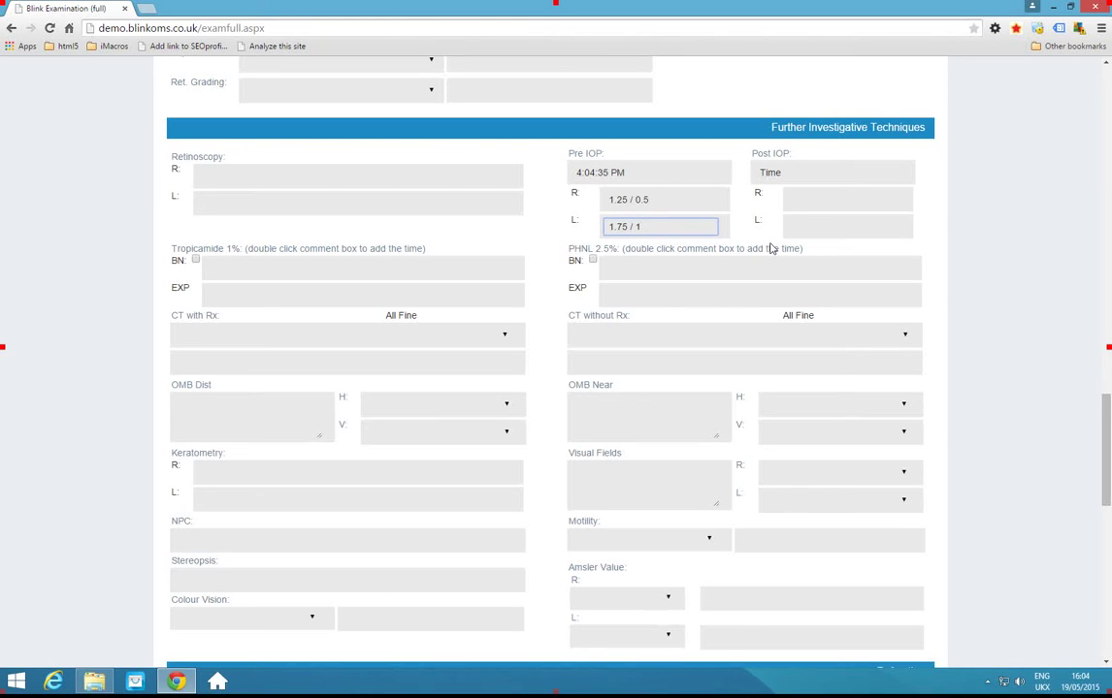
Enter the right eye's Current Rx: second UAV 5, SPH +1.25, CYL -0.50, axis 55.
scroll(540, 352, "down", 3)
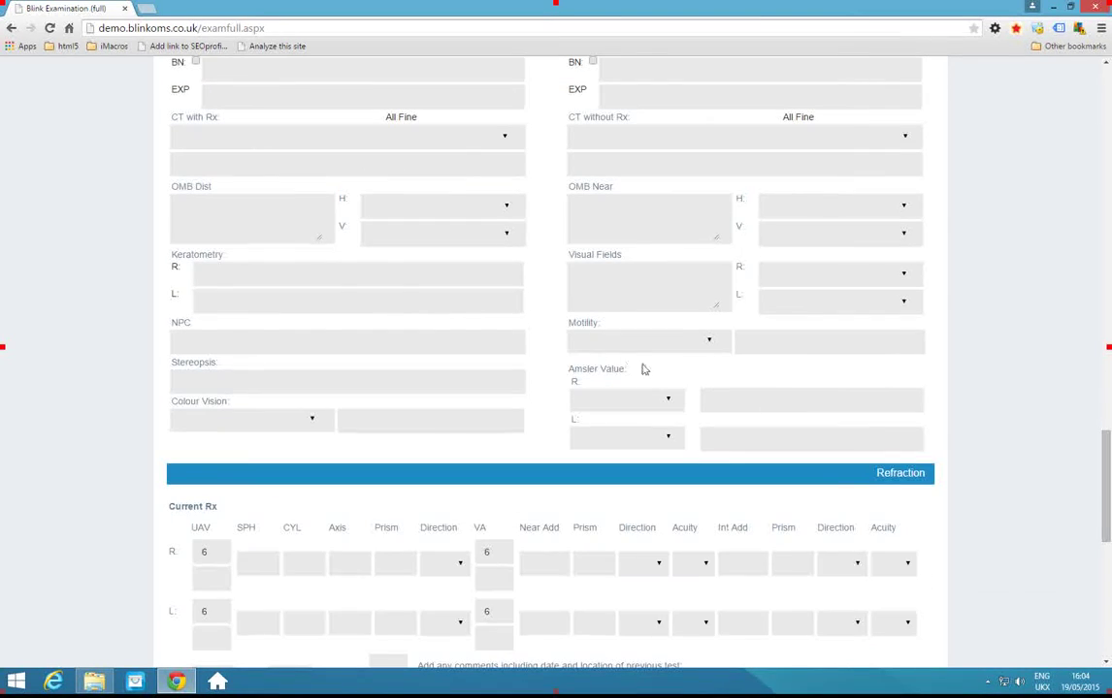
scroll(670, 393, "down", 3)
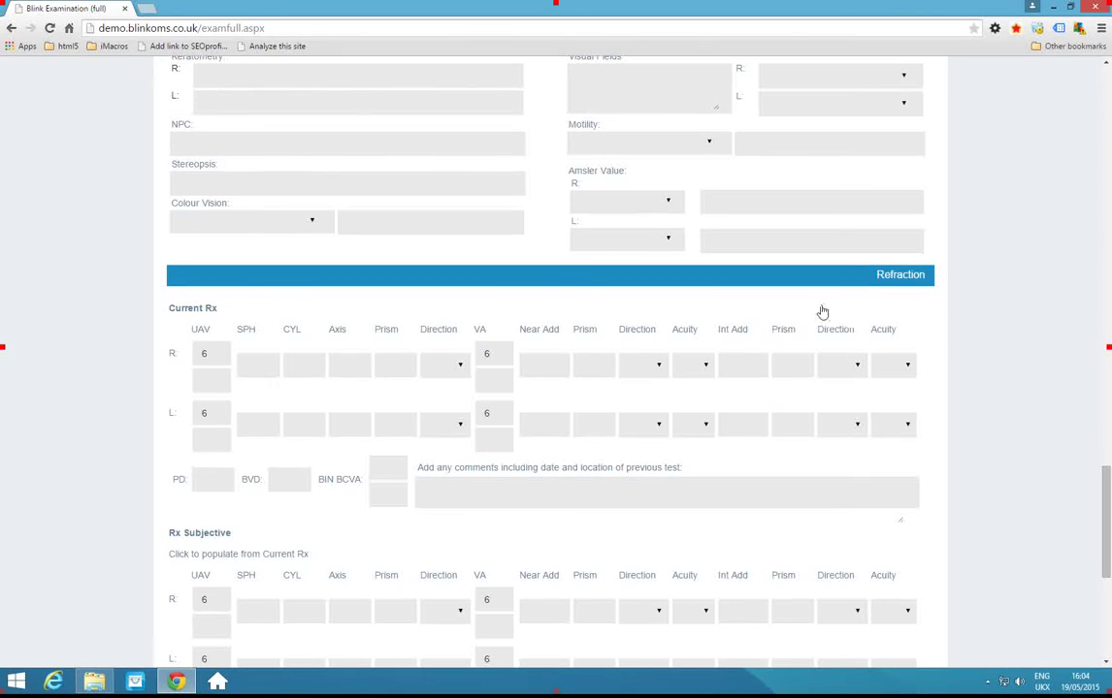
scroll(631, 291, "down", 1)
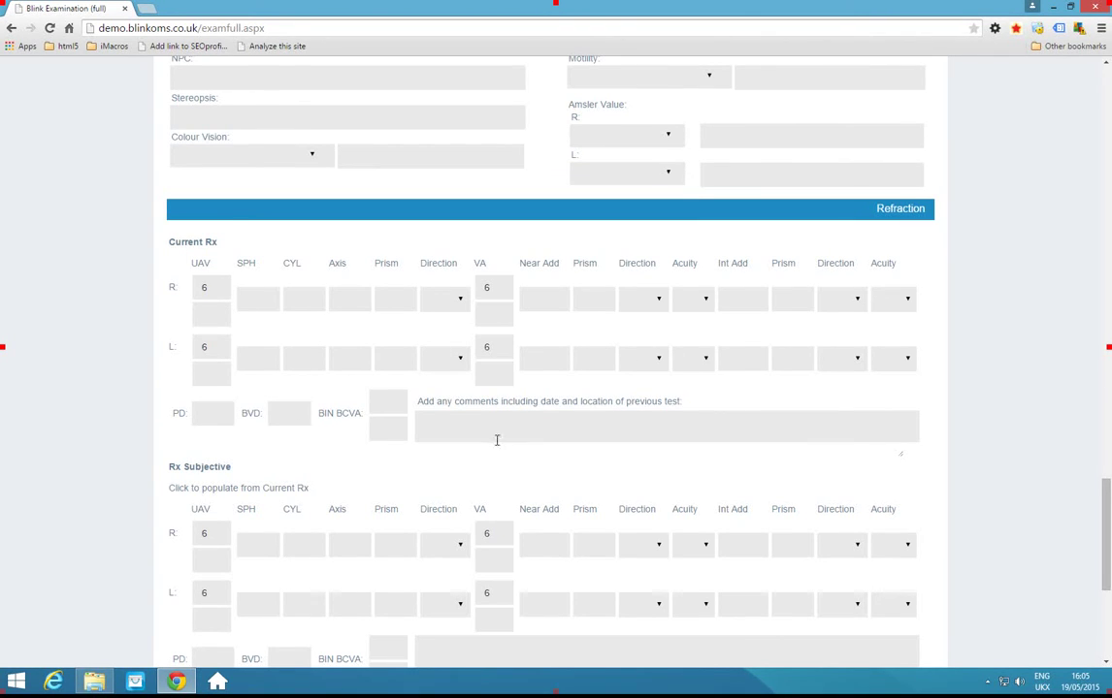
scroll(493, 439, "down", 1)
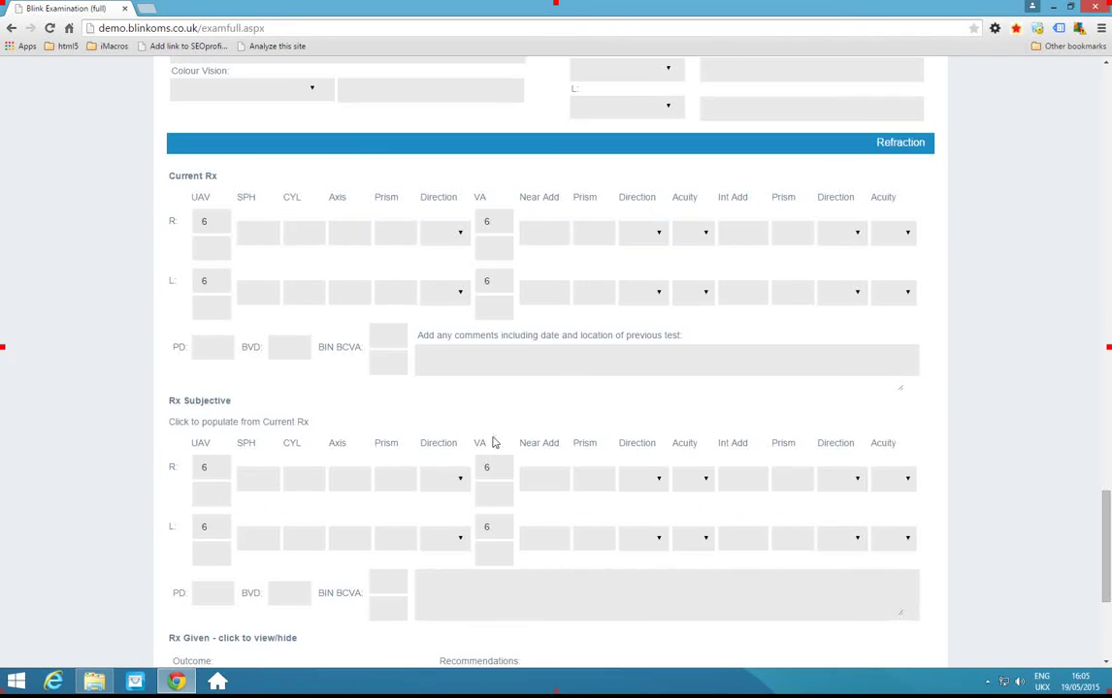
left_click(212, 249)
type("5")
key("Tab")
key("Tab")
left_click(260, 233)
type("-1.25")
left_click(310, 233)
type("05")
key("Tab")
type("55")
key("Tab")
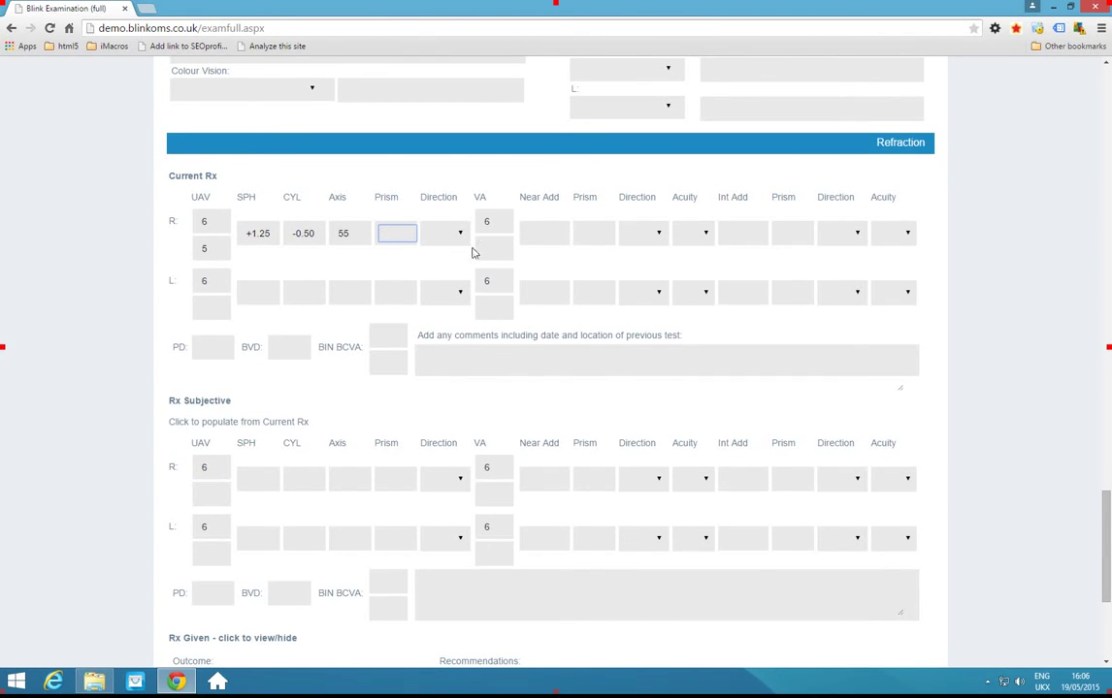
Fill the left Current Rx row: UAV 6, SPH +0.75, CYL 0, axis 0.
left_click(216, 309)
type("6")
left_click(258, 292)
type("0.75")
key("Tab")
type("0")
key("Tab")
type("0")
Enter 6 in both lower VA boxes and a +0.50 Near Add for each eye.
key("Tab")
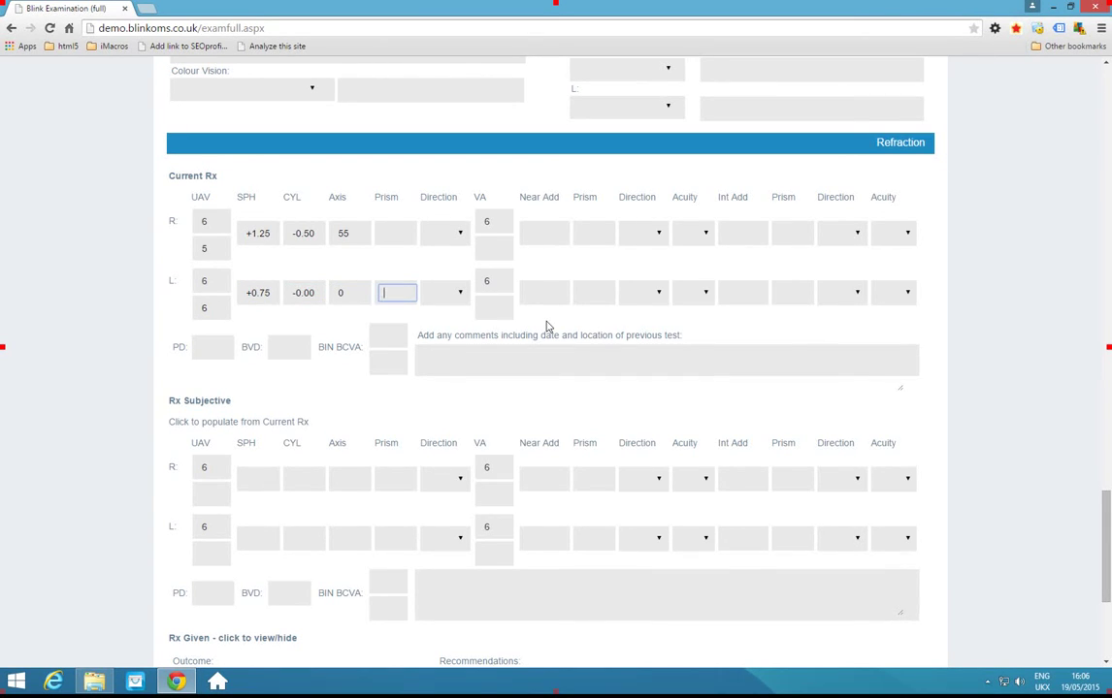
left_click(545, 234)
left_click(500, 246)
type("6")
left_click(499, 303)
type("6")
left_click(544, 233)
key("Tab")
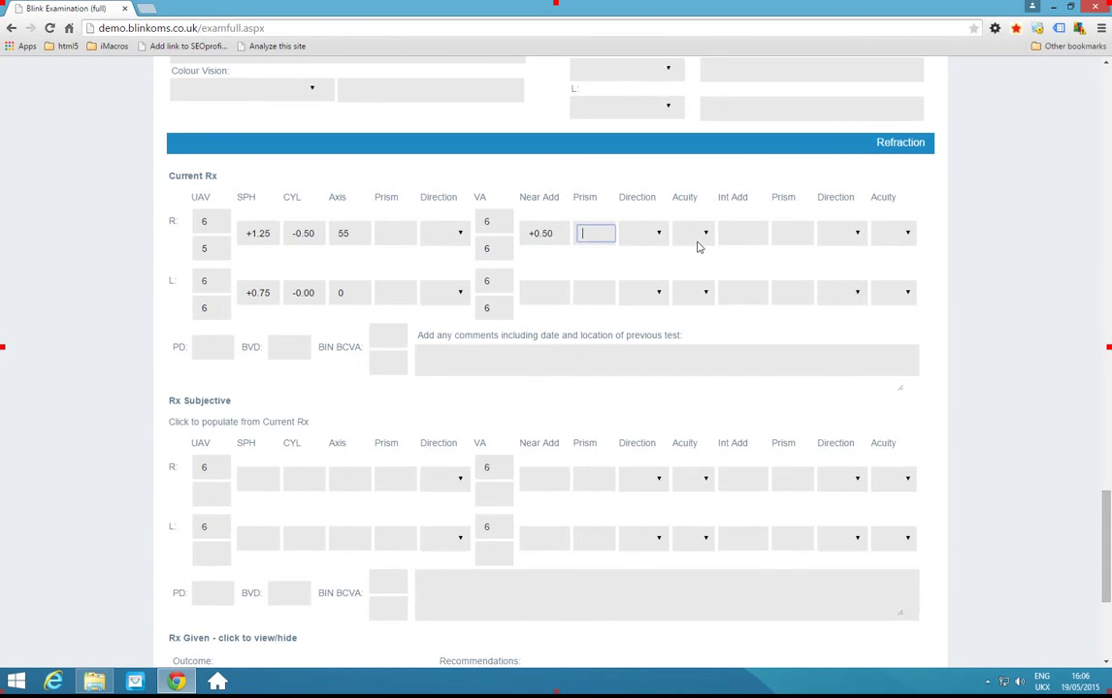
left_click(547, 292)
type("0.5")
key("Tab")
Populate Rx Subjective from the Current Rx and change the right SPH to +1.50.
scroll(157, 260, "down", 1)
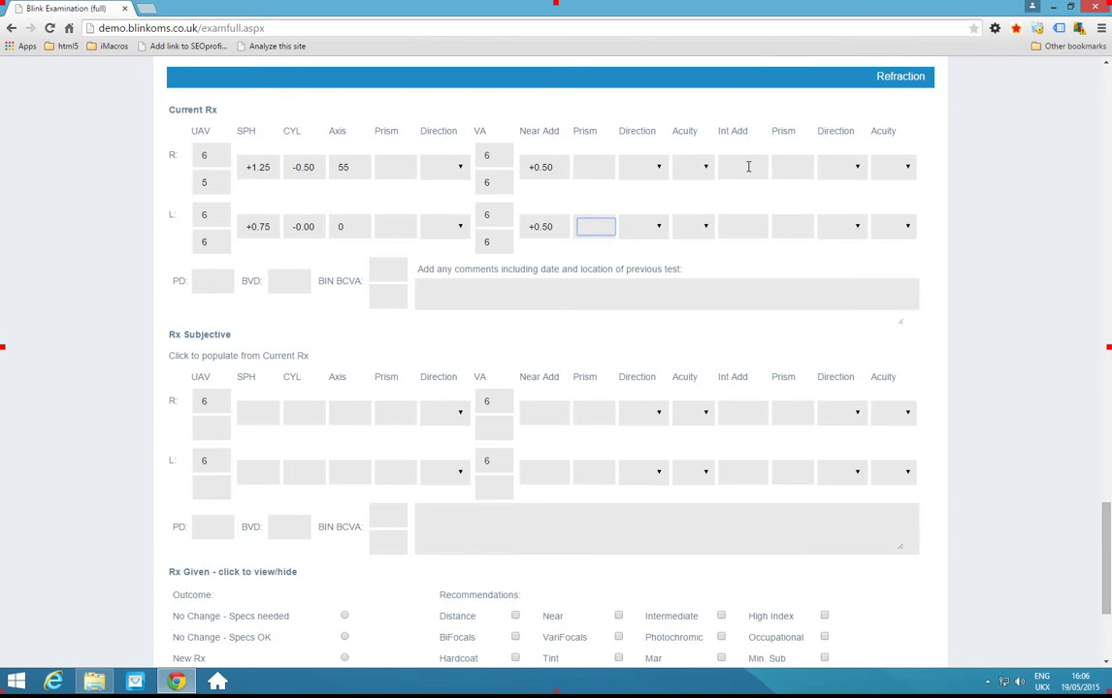
scroll(582, 194, "down", 2)
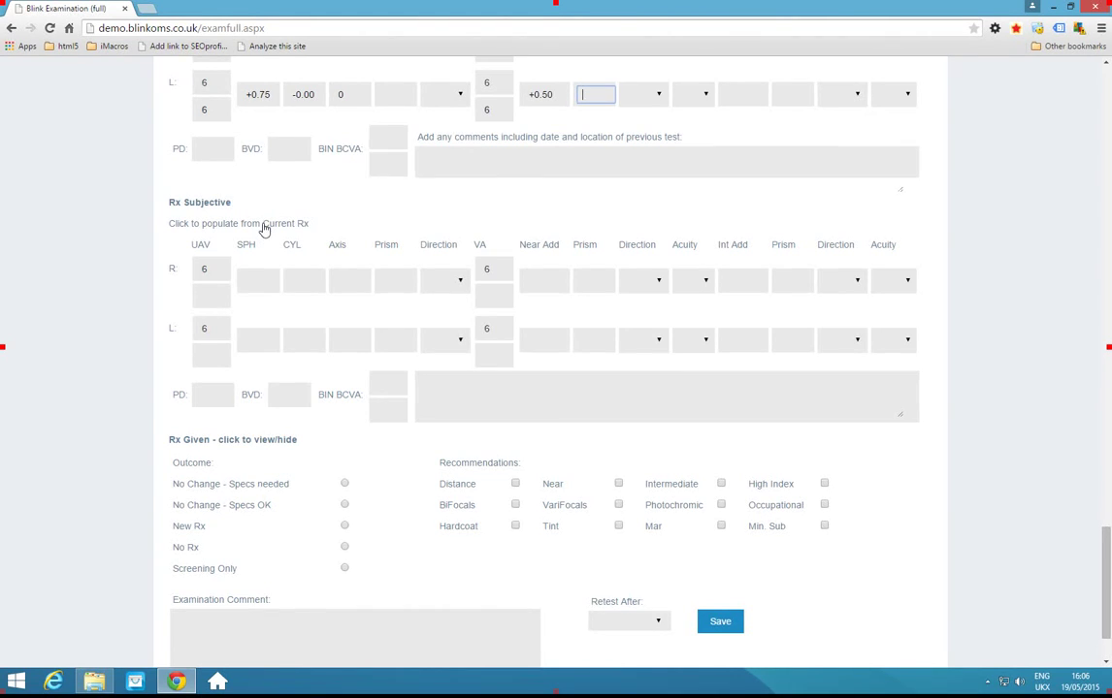
left_click(264, 228)
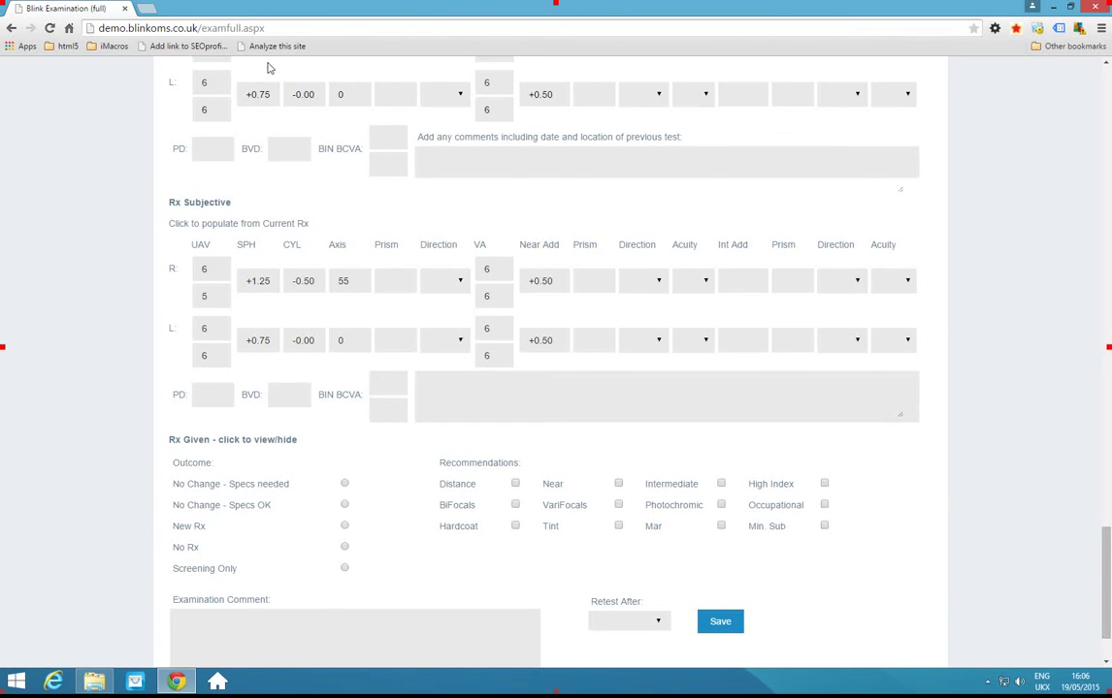
scroll(243, 64, "up", 1)
scroll(257, 191, "down", 1)
left_click_drag(260, 281, 273, 282)
type("5")
key("Tab")
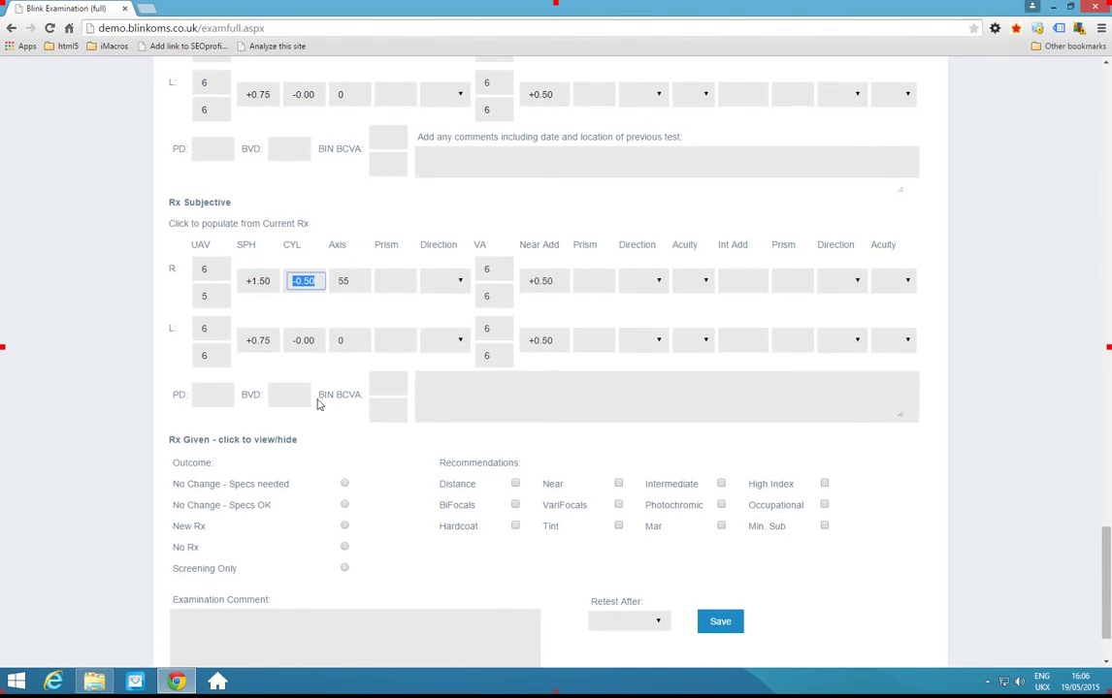
Mark the outcome as New Rx, recommend Distance and Near, and set retest after 18 Months.
scroll(233, 407, "down", 1)
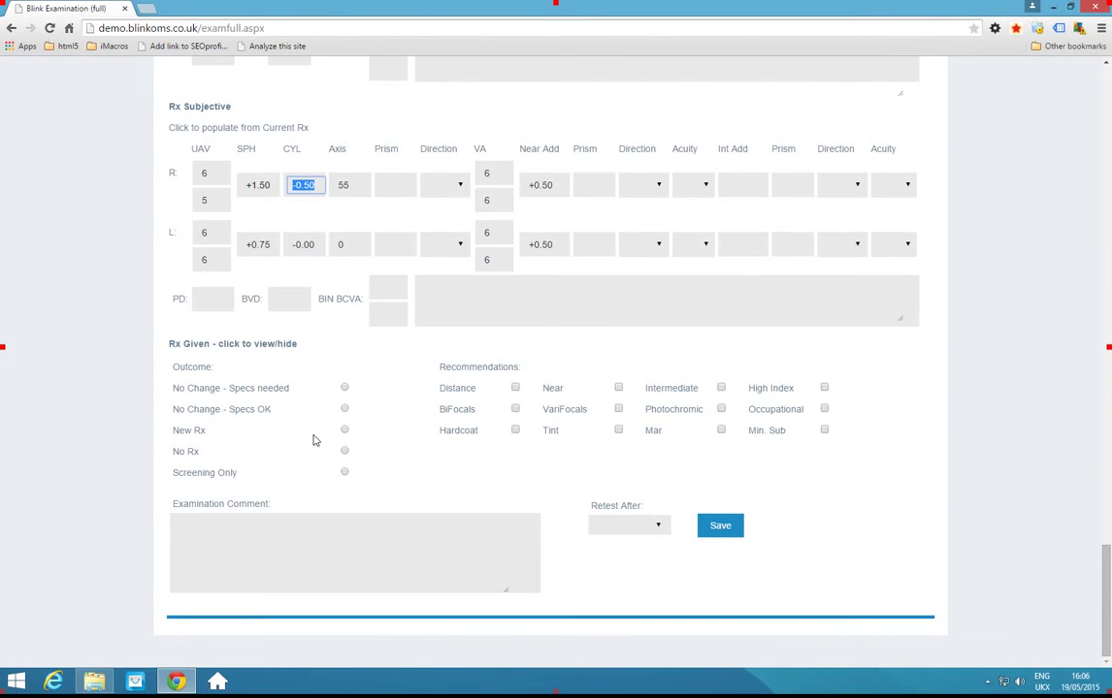
left_click(346, 430)
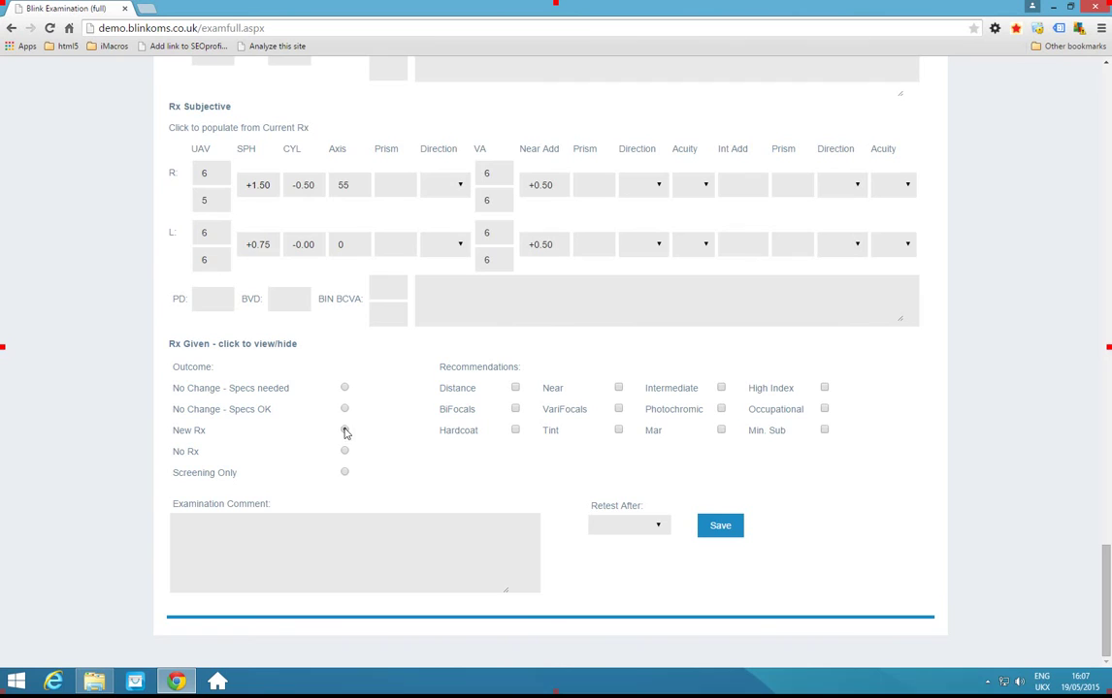
left_click(516, 388)
left_click(619, 388)
left_click(650, 527)
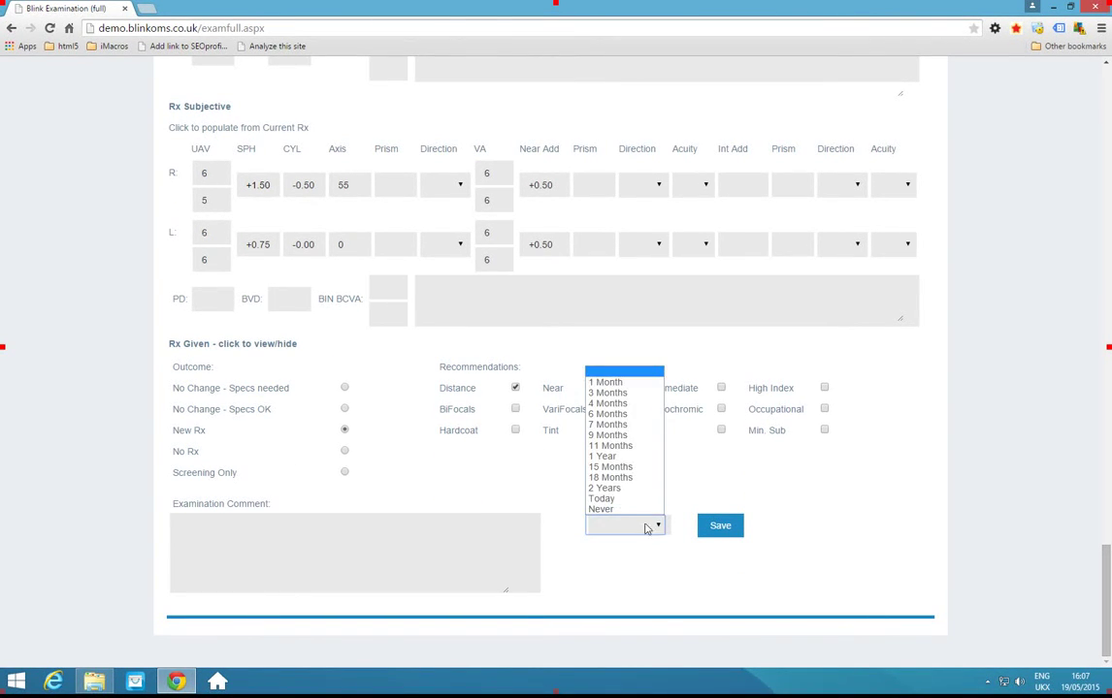
left_click(609, 477)
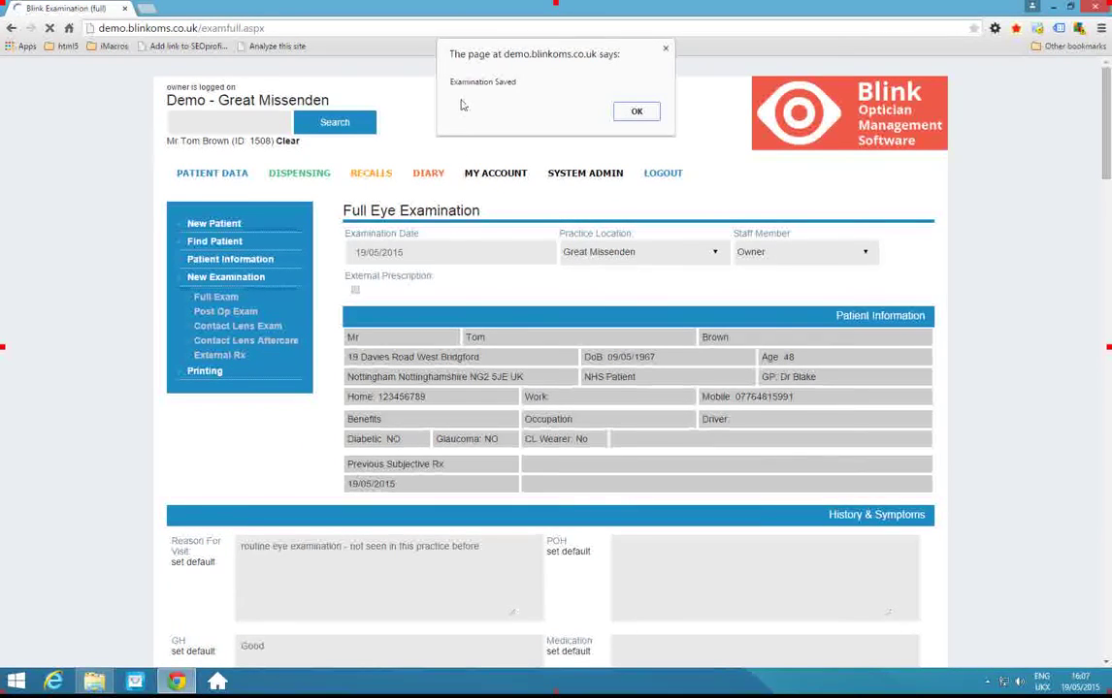
Acknowledge the Examination Saved alert and close the Examination Summary popup.
left_click(637, 112)
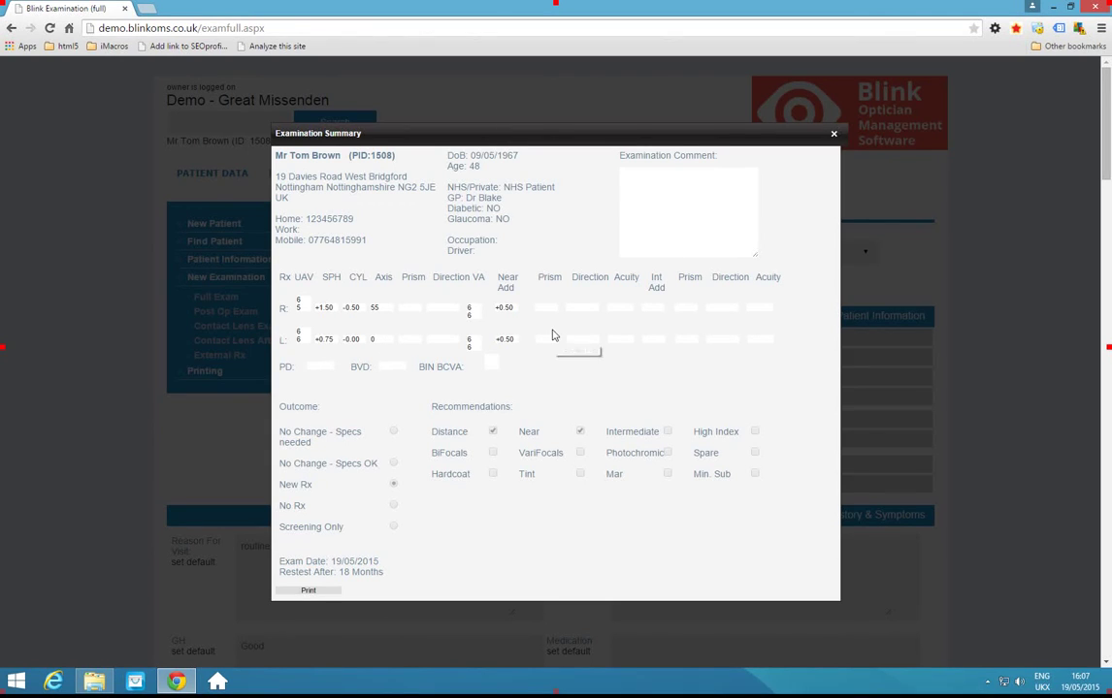
left_click(833, 136)
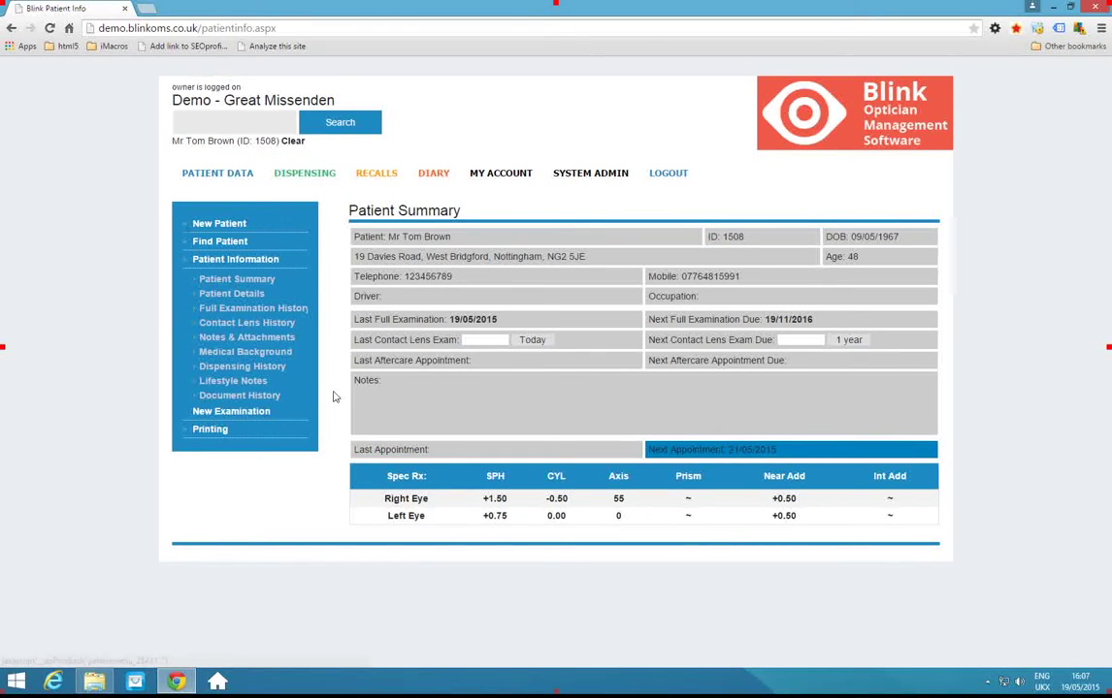
Add a summary-visible note titled 'This patient needs help with steps when visiting the practice' about step difficulty.
left_click(248, 339)
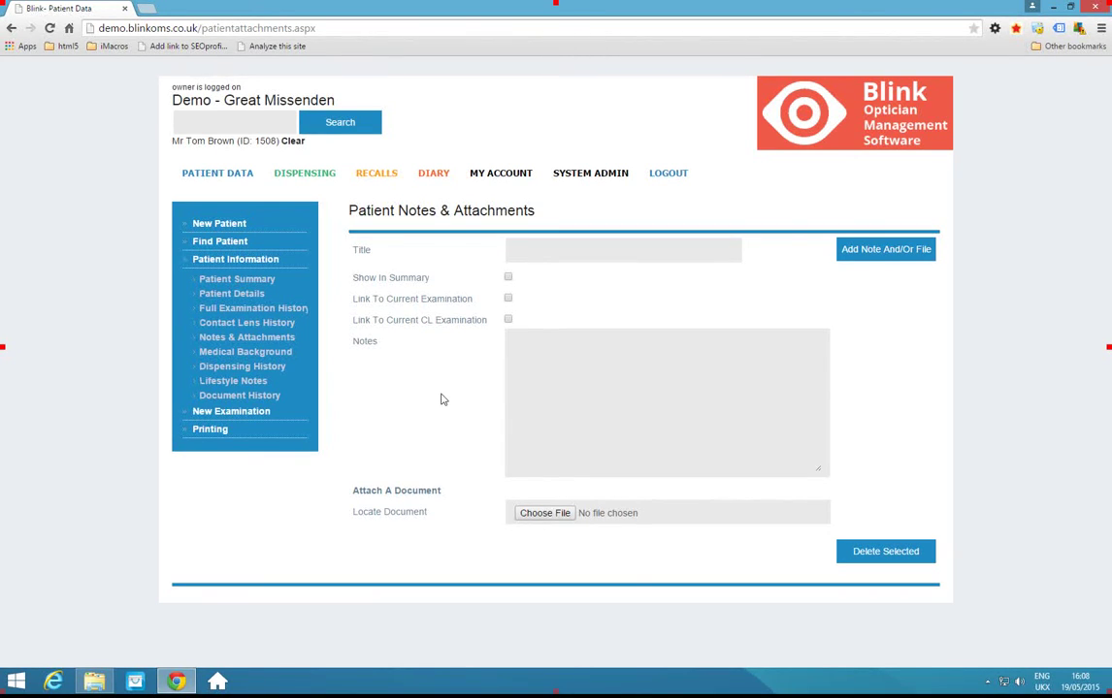
left_click(522, 249)
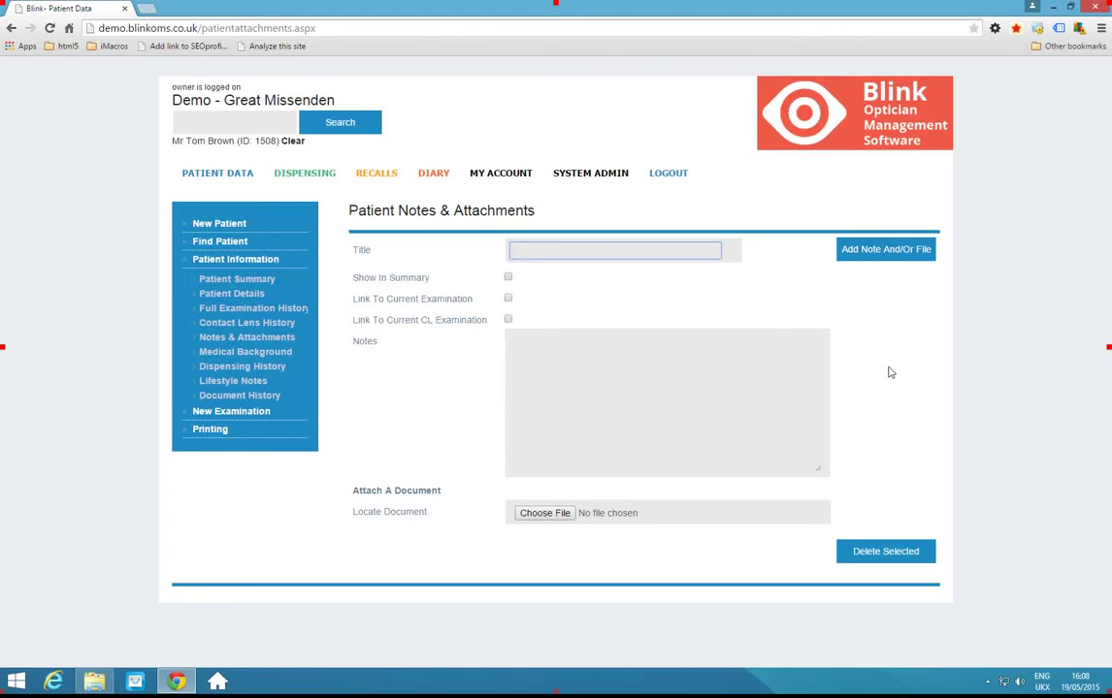
type("This patient needs help with steps w")
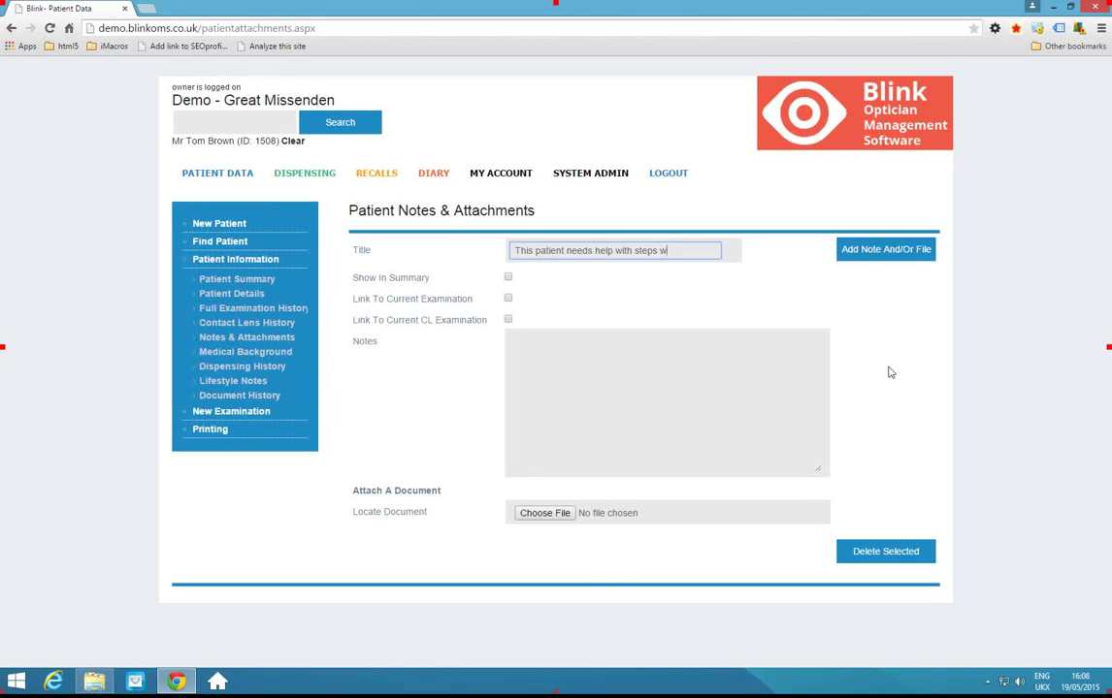
type("hen visiting the pra")
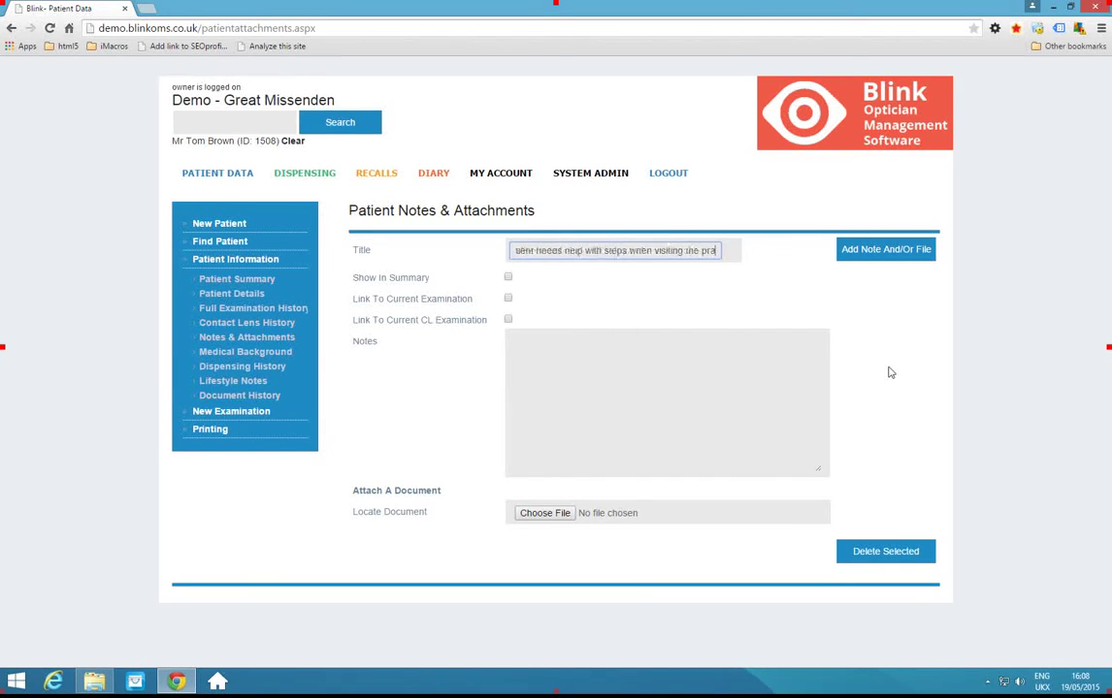
type("ctice")
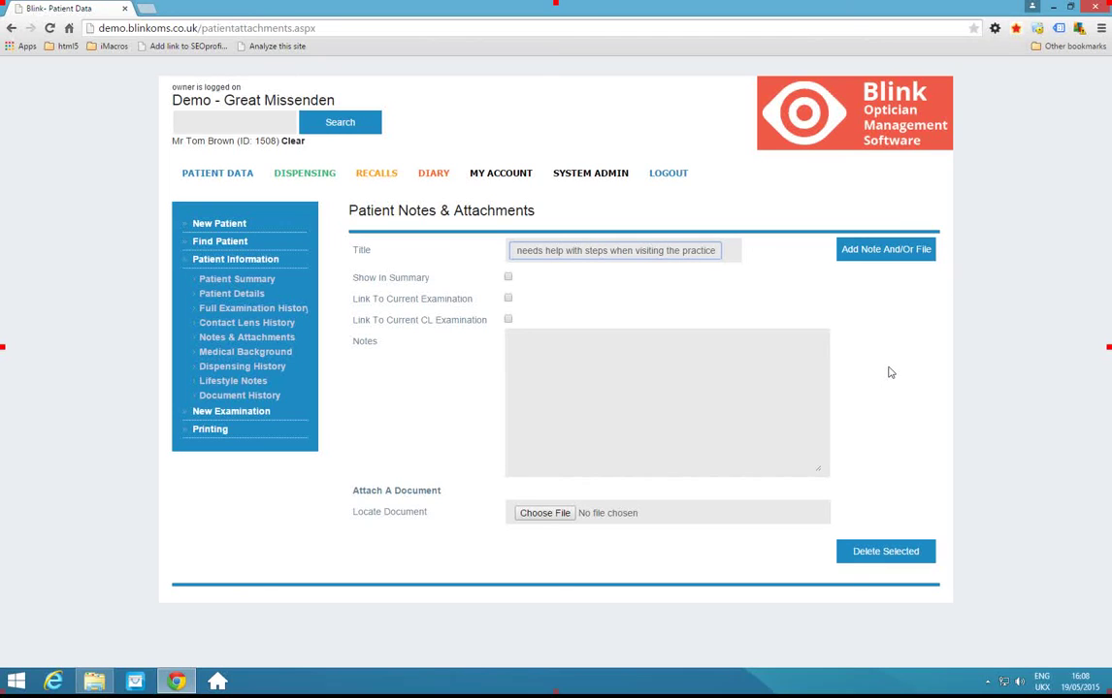
left_click(508, 278)
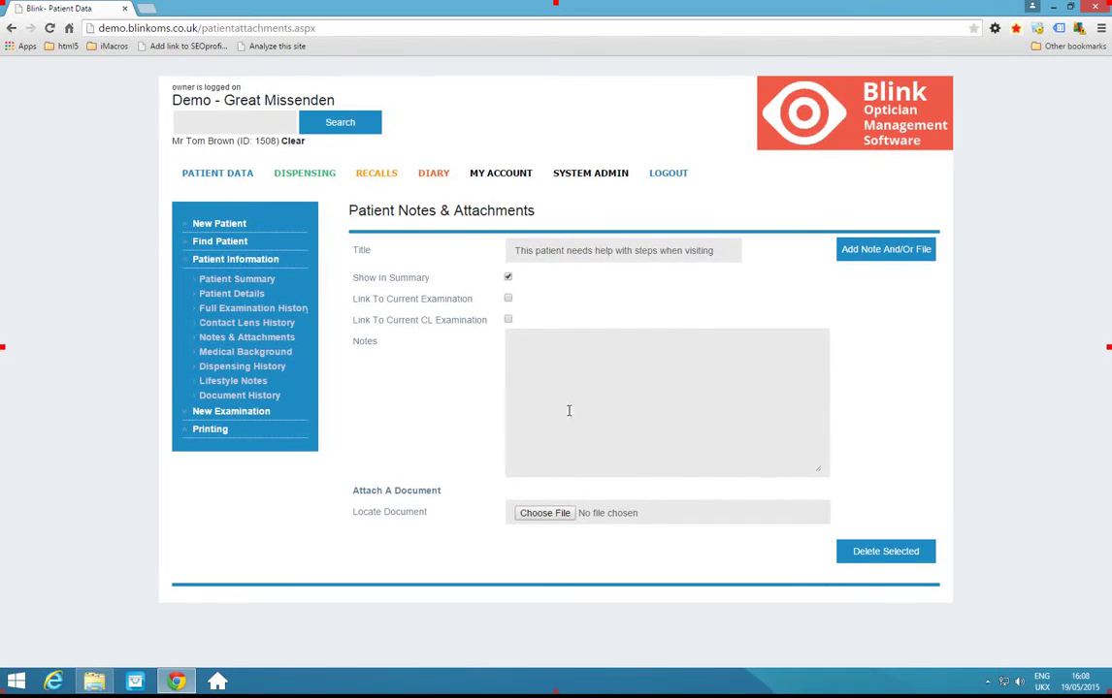
left_click(526, 344)
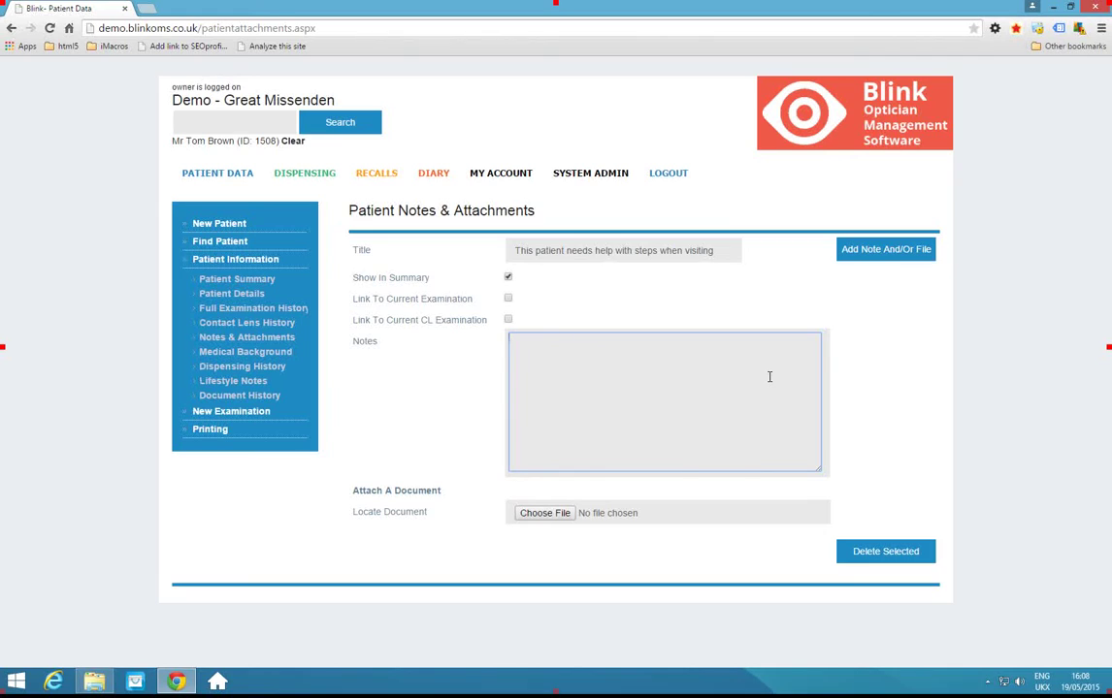
type("The pa")
type("tien")
type("t find")
key("BackSpace")
key("BackSpace")
key("BackSpace")
type("has difficulty with step")
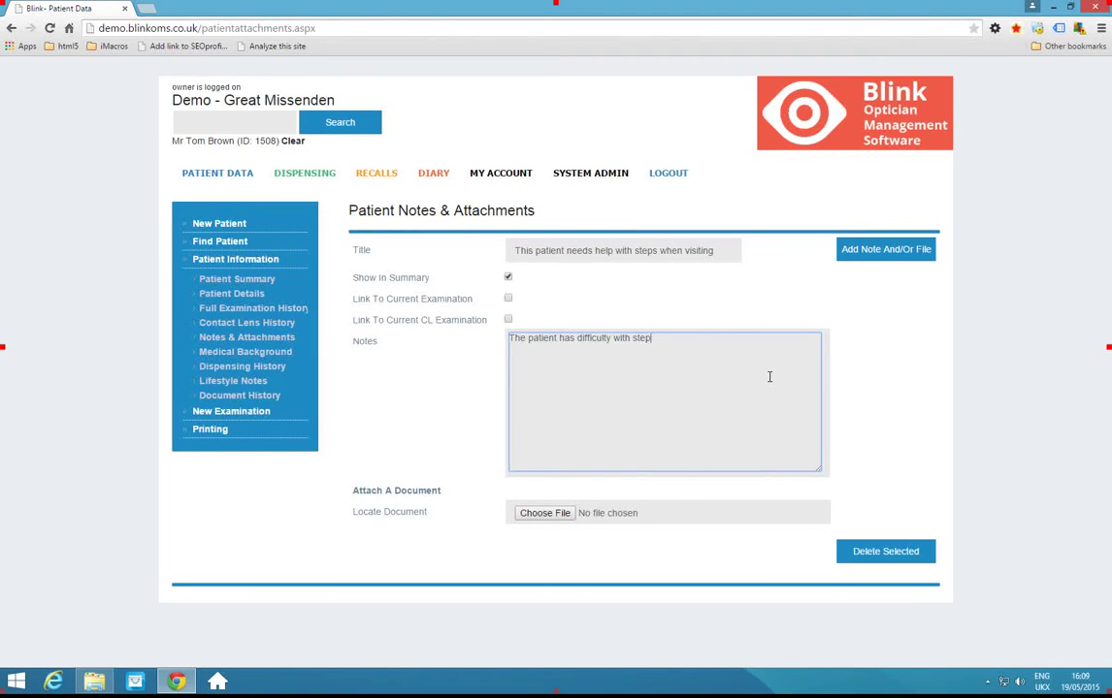
type("s")
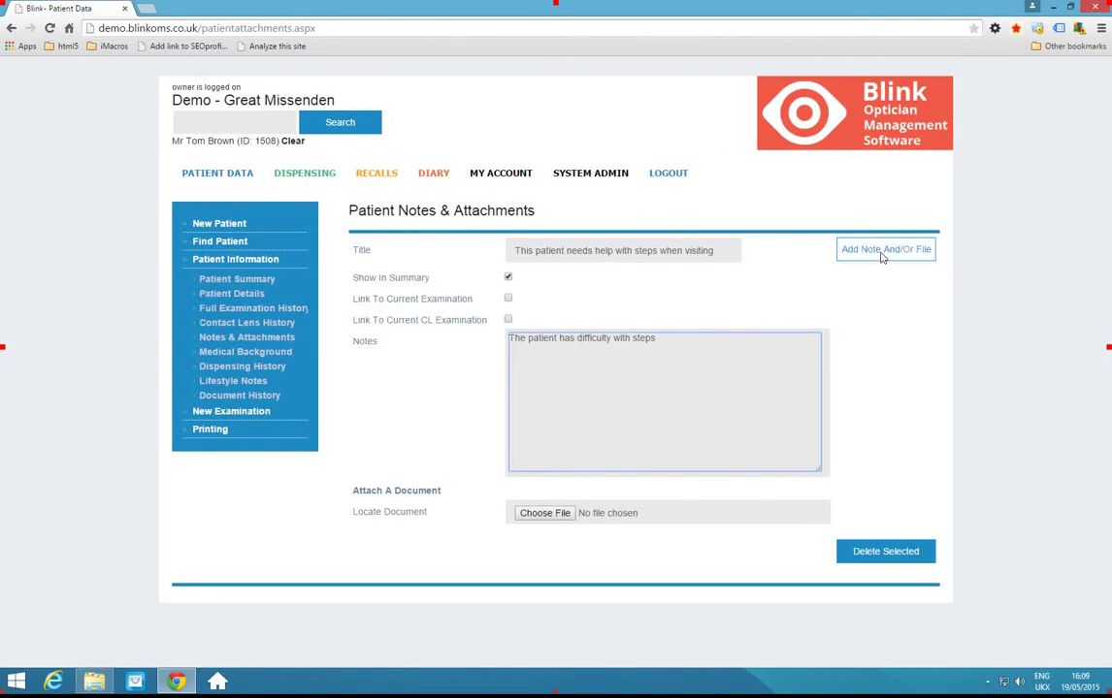
left_click(883, 252)
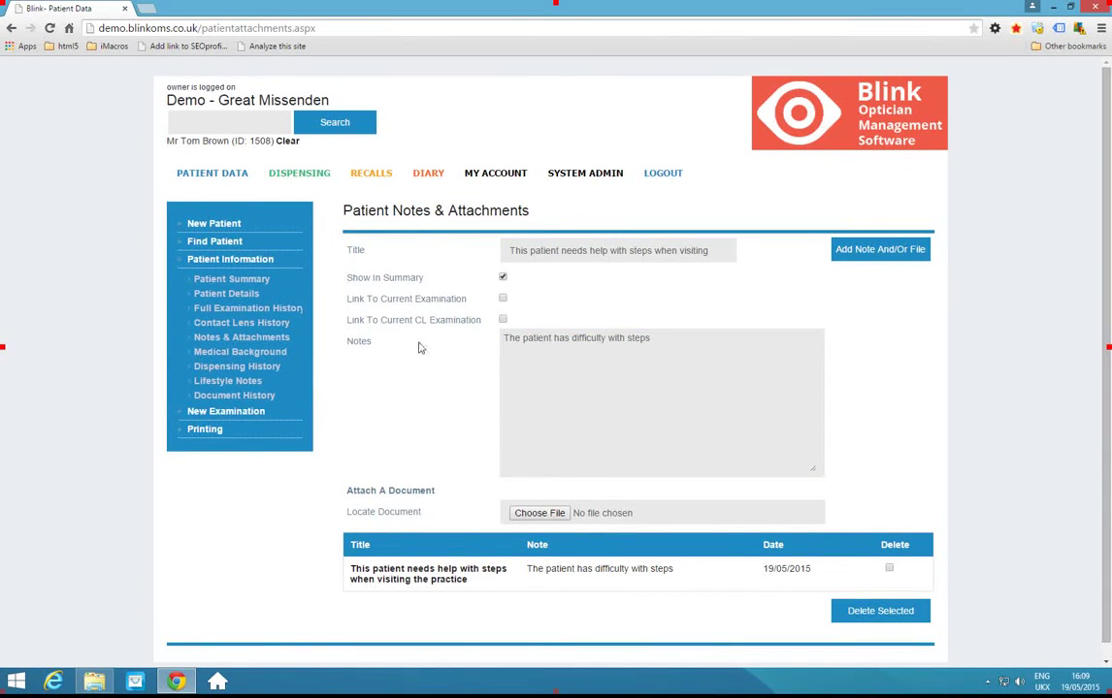
Review the Patient Summary, then go to Recalls with Great Missenden as the practice.
left_click(221, 177)
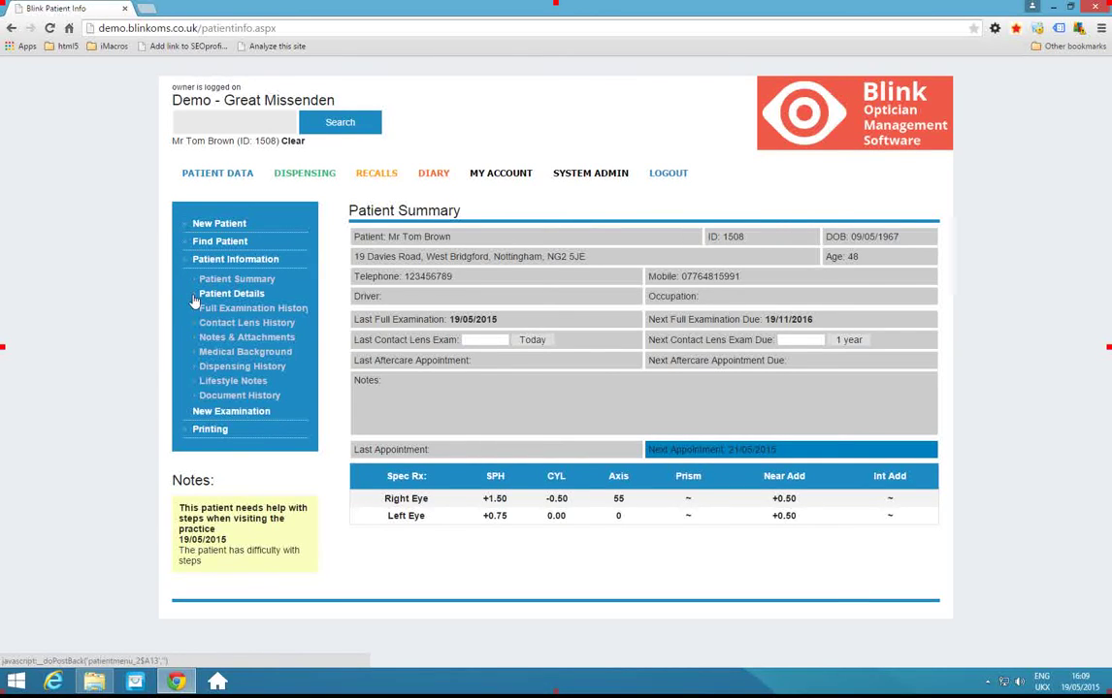
left_click(379, 175)
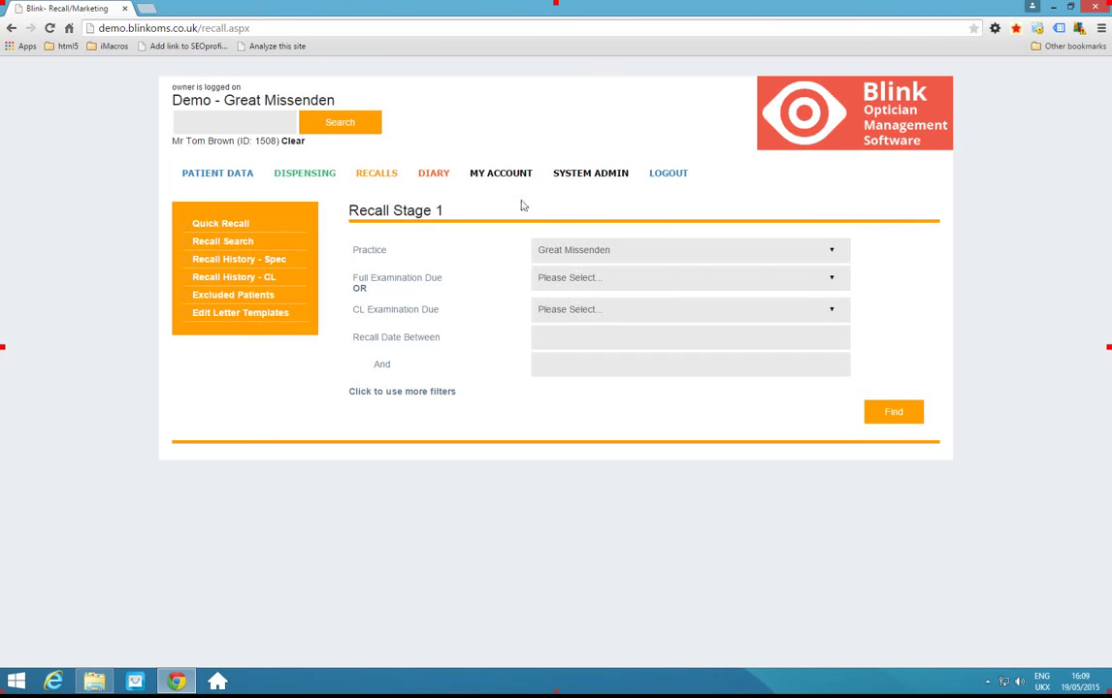
Search for First Recall Letter patients due between 01/06/2015 and 30/06/2015.
left_click(596, 282)
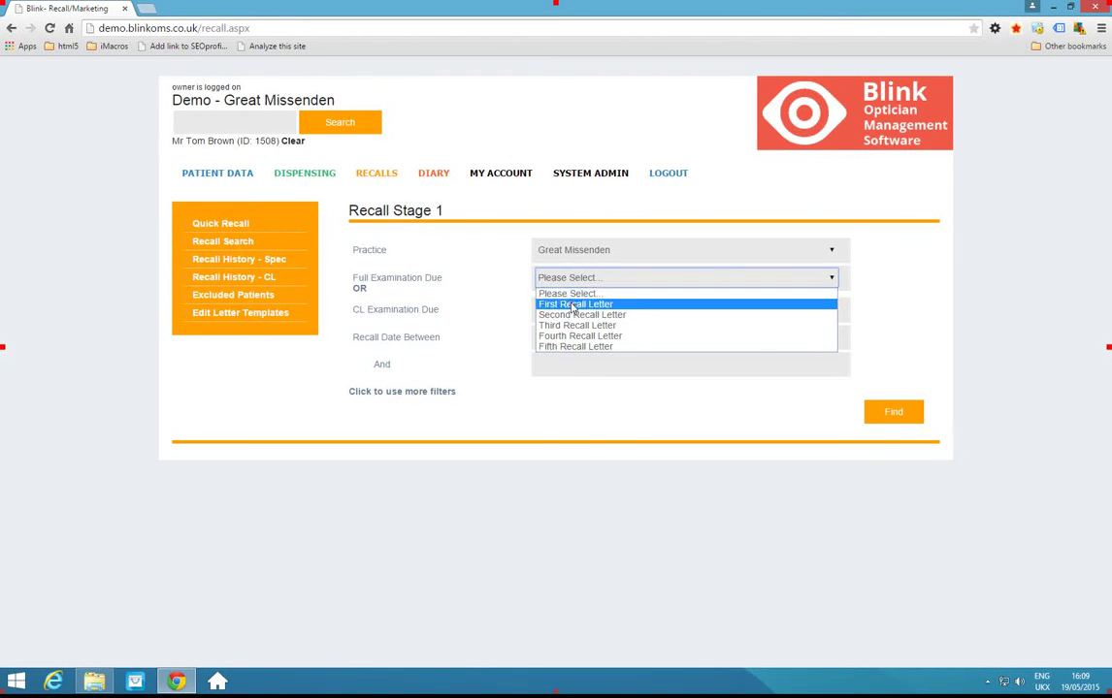
left_click(574, 305)
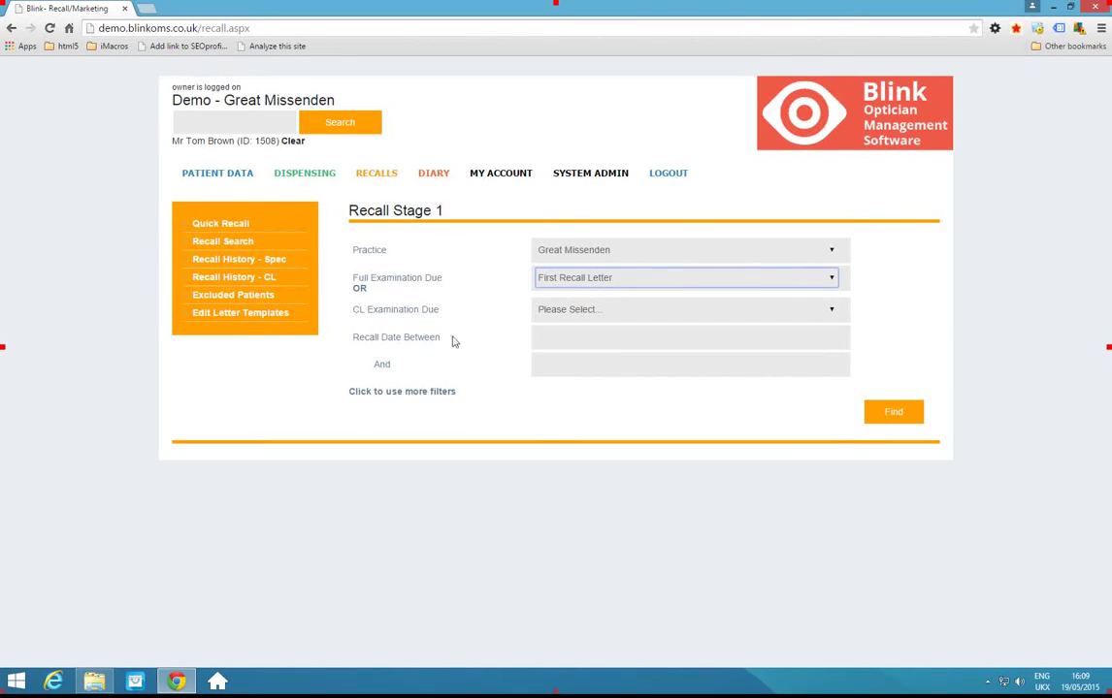
left_click(566, 339)
left_click(699, 362)
left_click(580, 409)
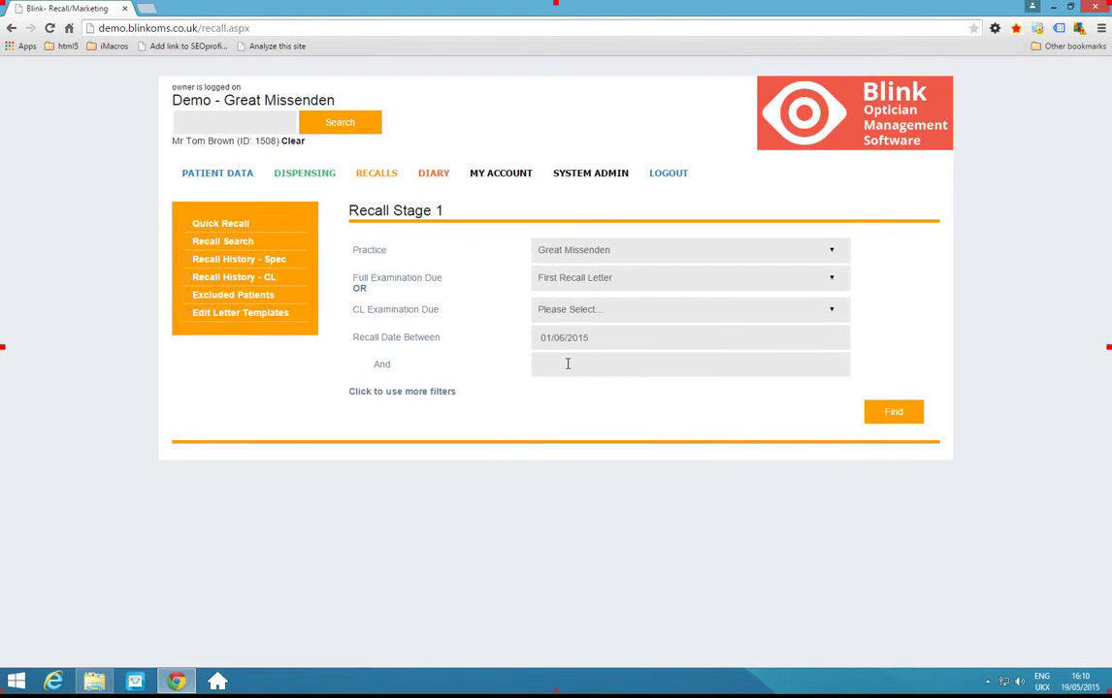
left_click(588, 362)
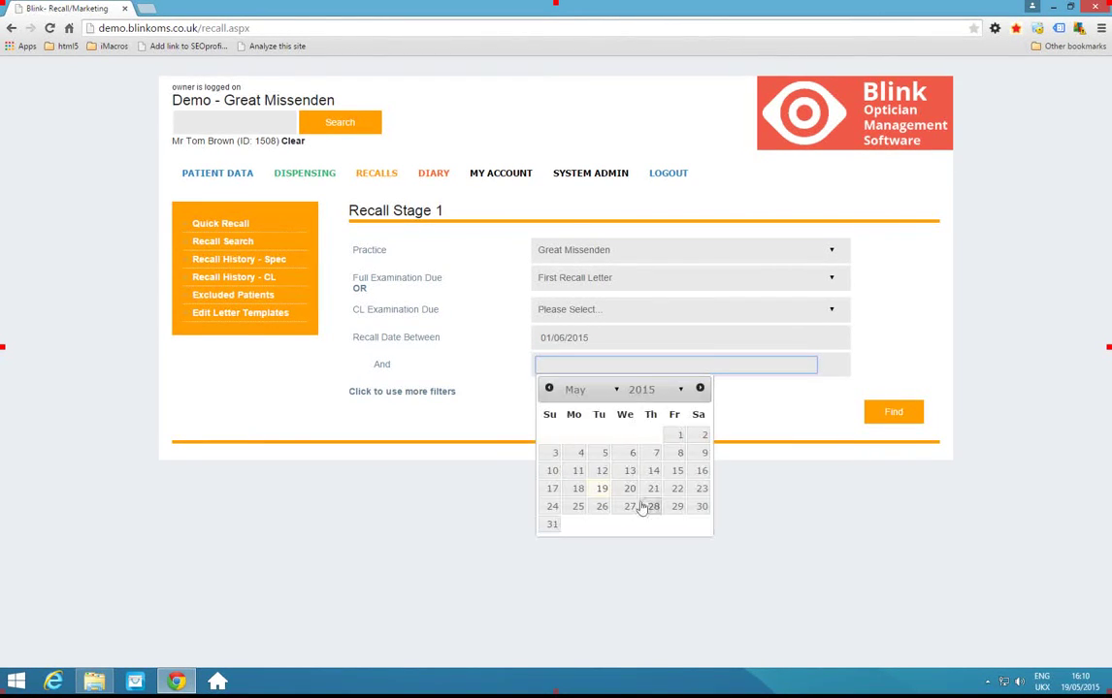
left_click(700, 389)
left_click(601, 507)
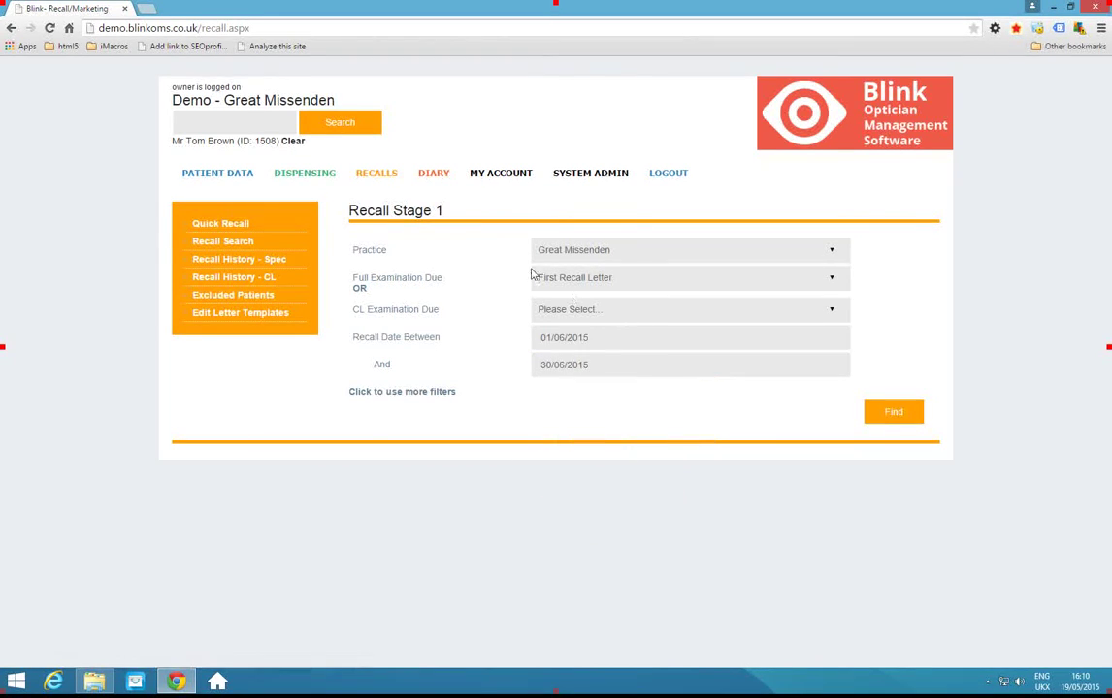
left_click(899, 415)
Switch the recall stage to Second Recall Letter and rerun the search.
left_click(595, 280)
left_click(582, 316)
left_click(904, 419)
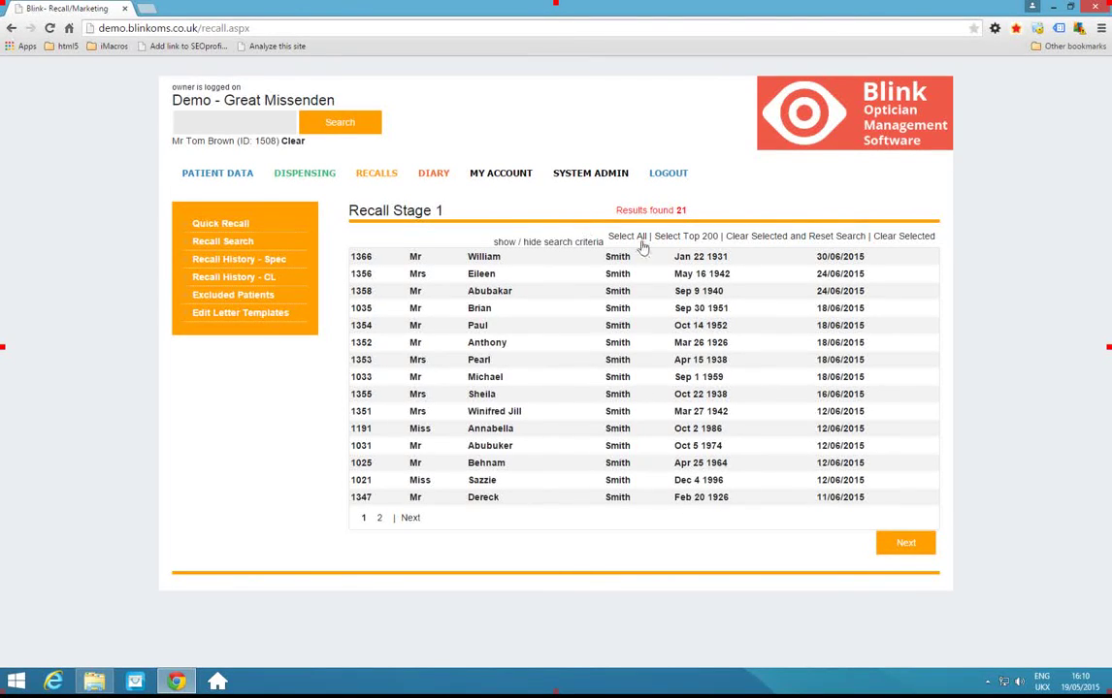
Tick patients 1366, 1358 and 1352, then Select All recall results.
left_click(534, 258)
left_click(527, 292)
left_click(521, 345)
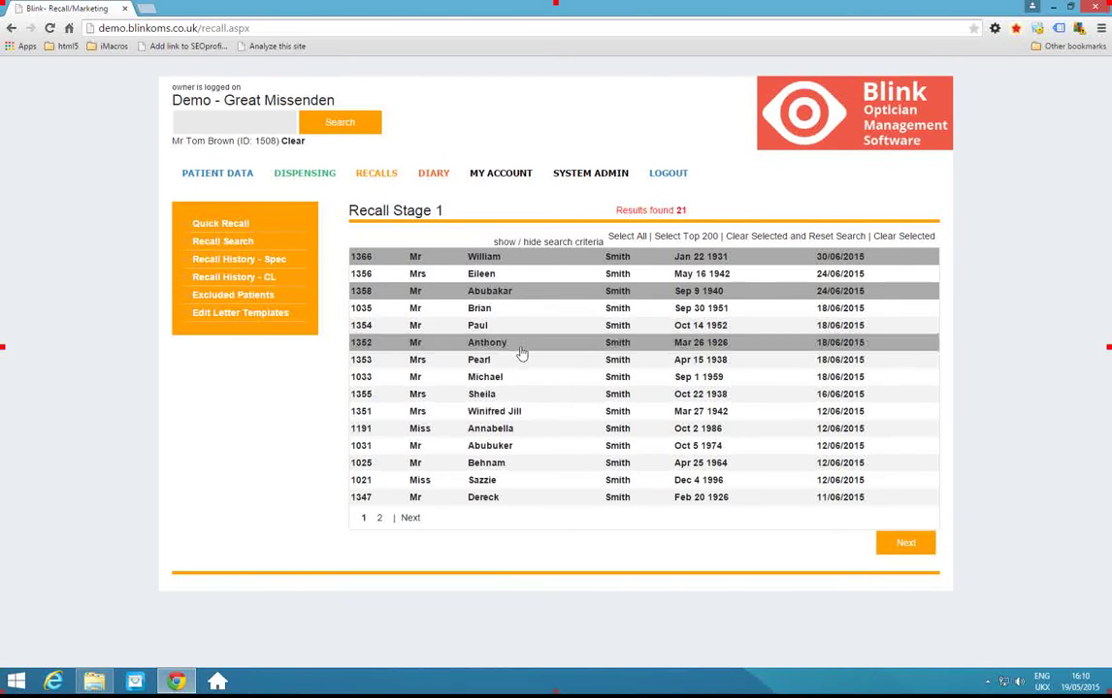
left_click(625, 238)
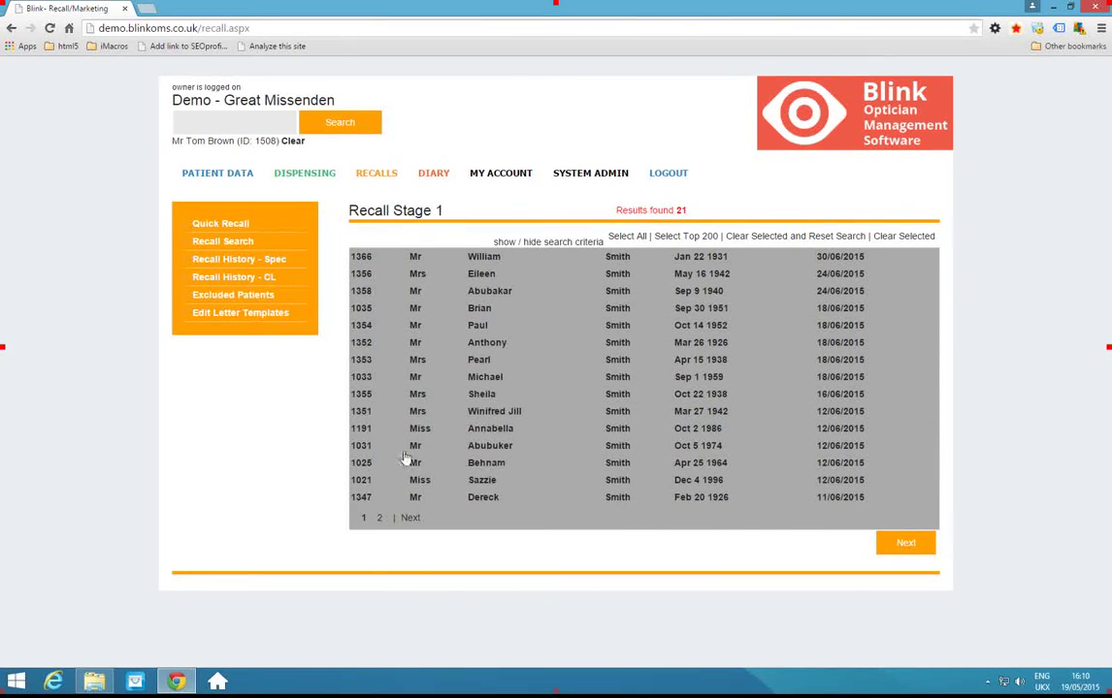
Move to Recall Stage 2 and load the 1st Letter under 60 template, scrolling to sending options.
left_click(907, 547)
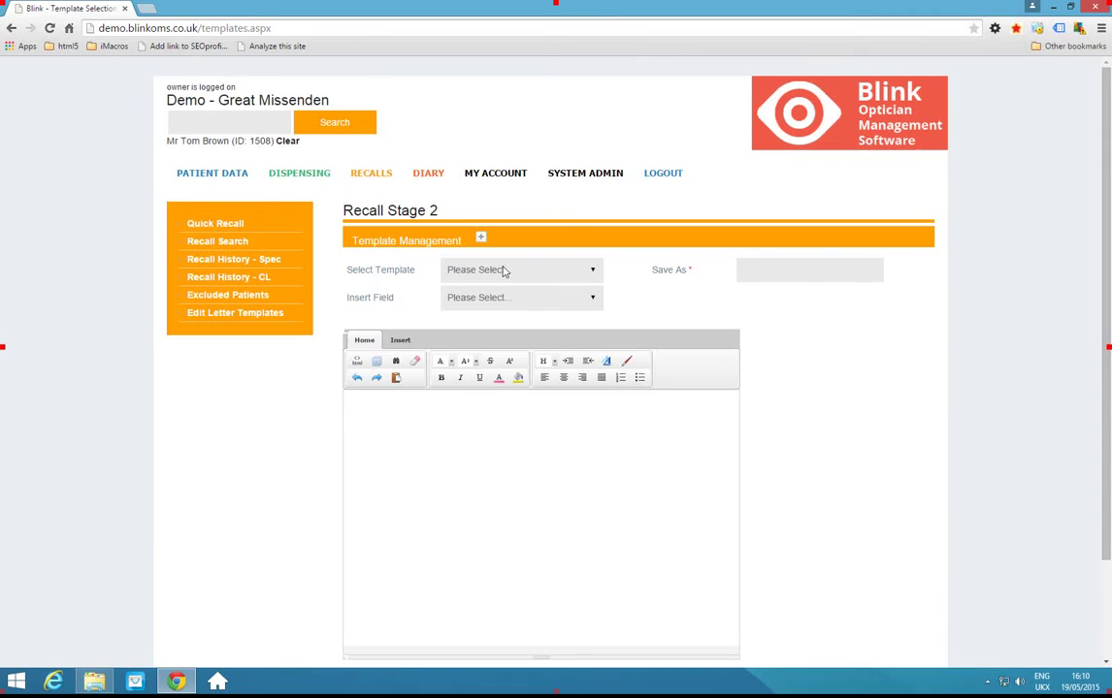
left_click(589, 271)
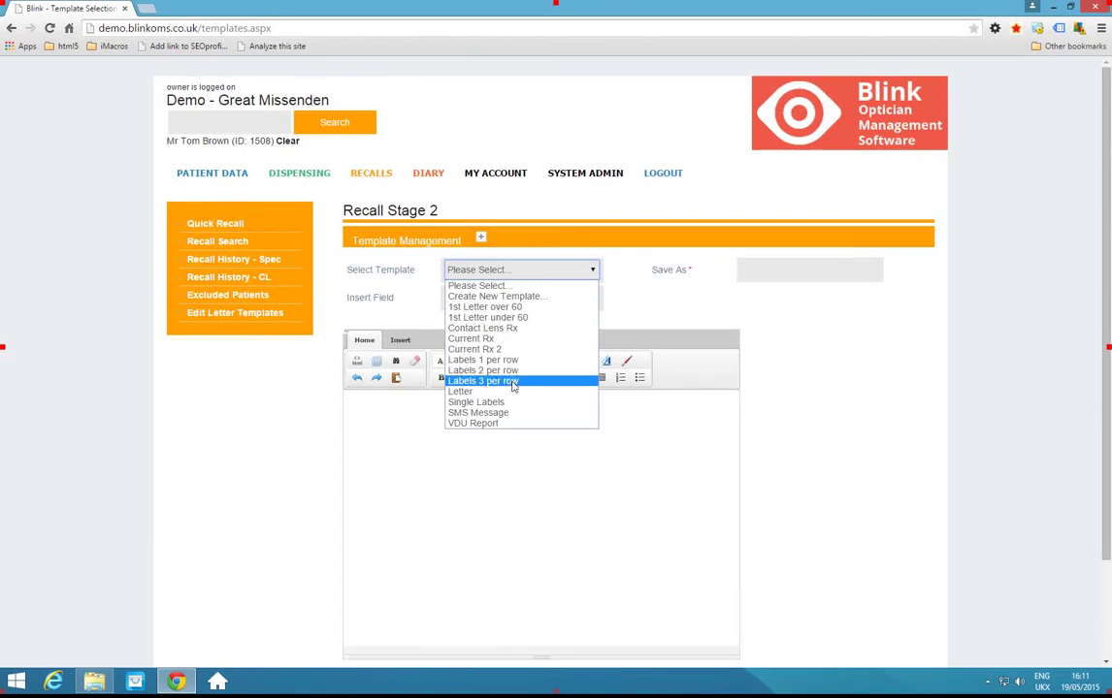
left_click(493, 319)
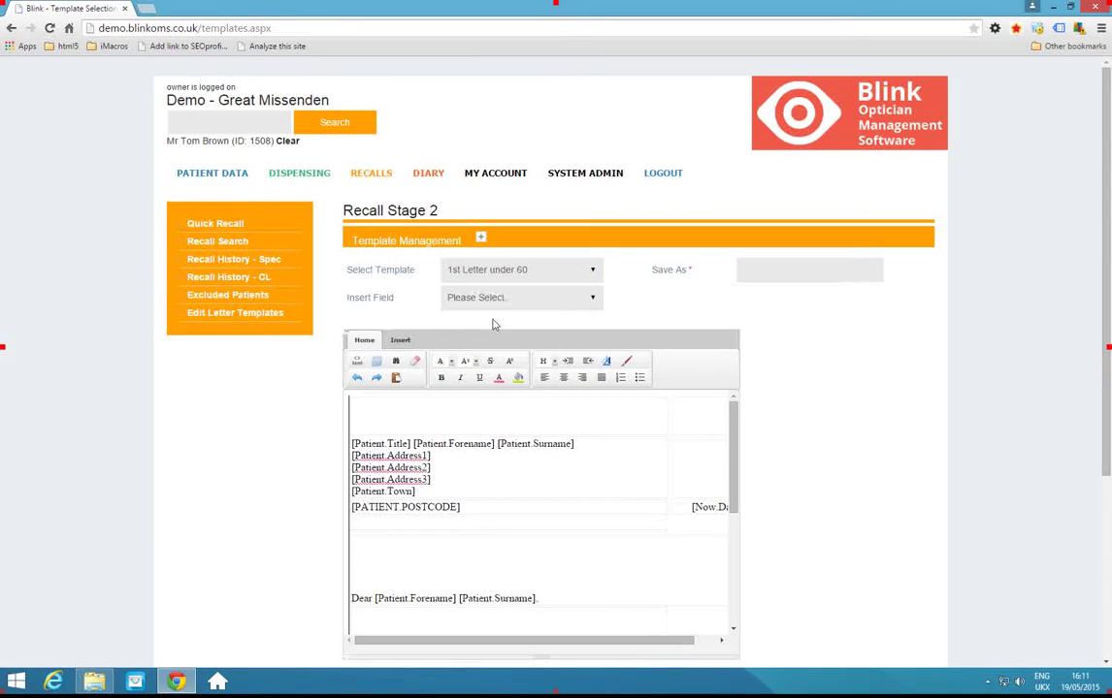
scroll(844, 492, "down", 1)
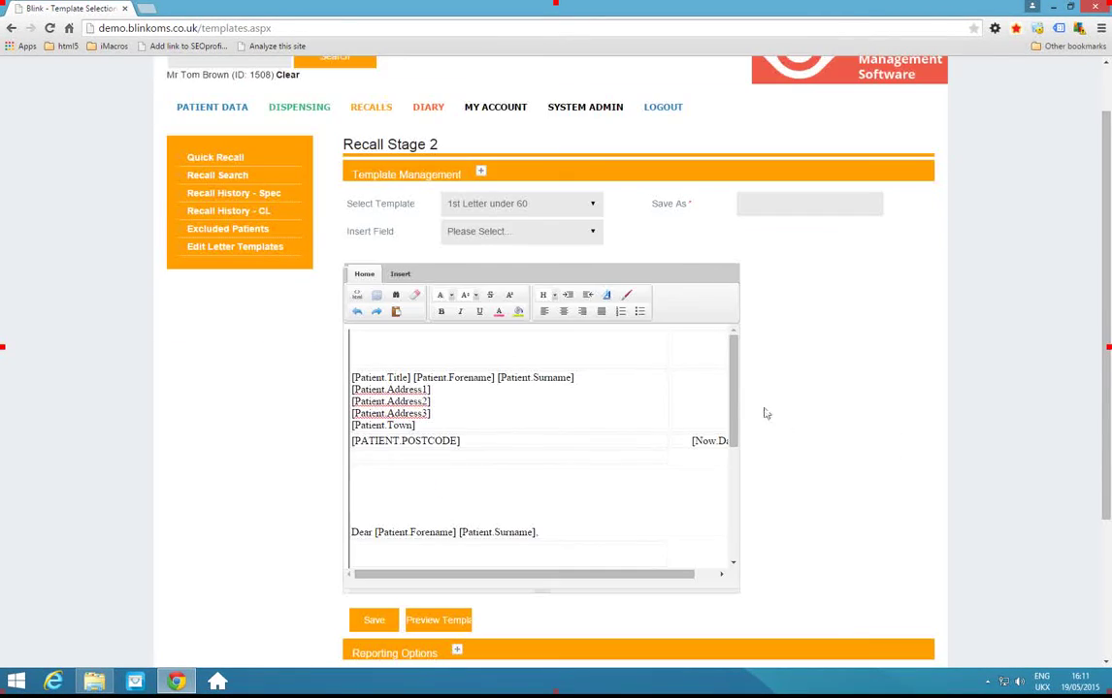
mouse_move(732, 392)
left_mouse_down()
mouse_move(734, 475)
mouse_move(735, 422)
left_mouse_up()
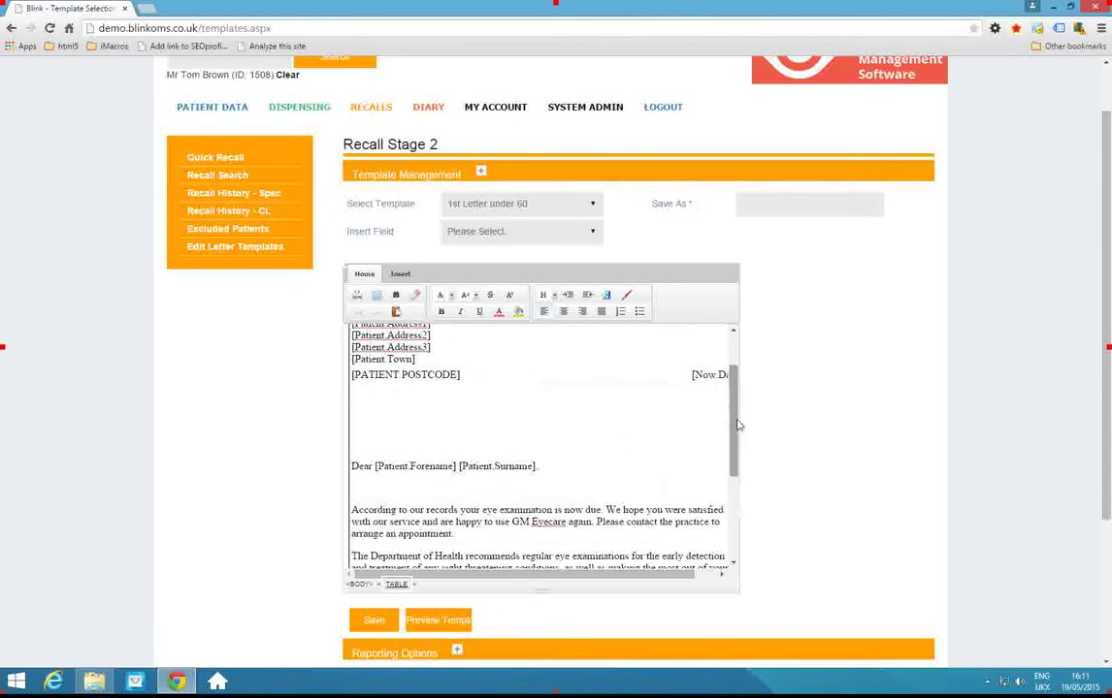
left_click(487, 467)
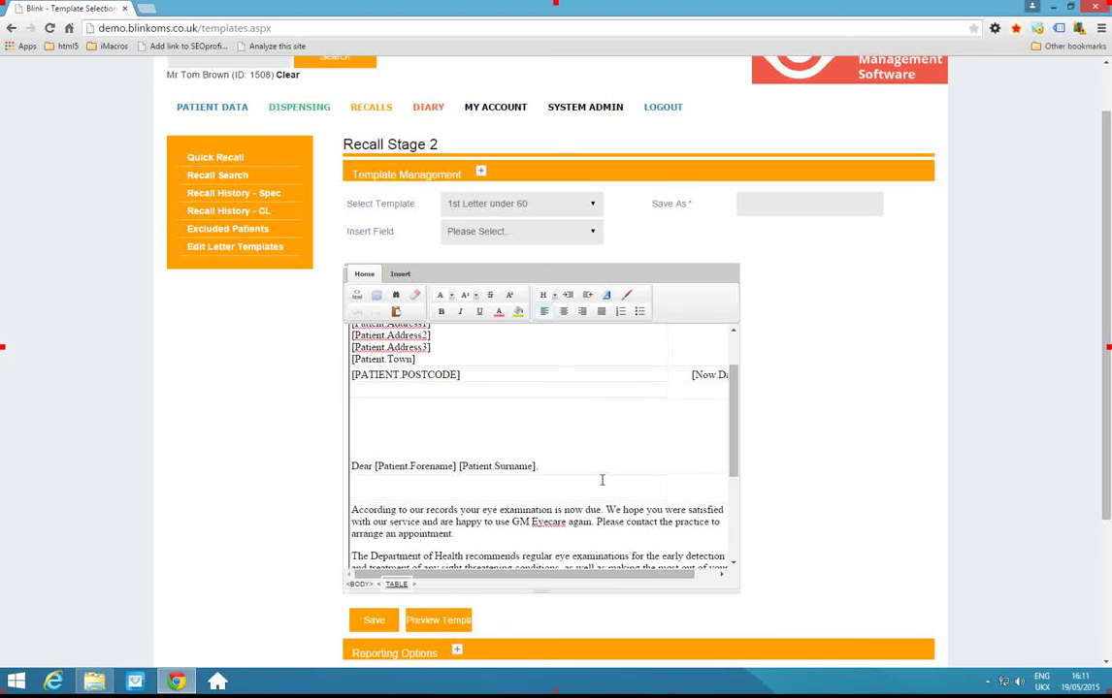
scroll(824, 470, "down", 1)
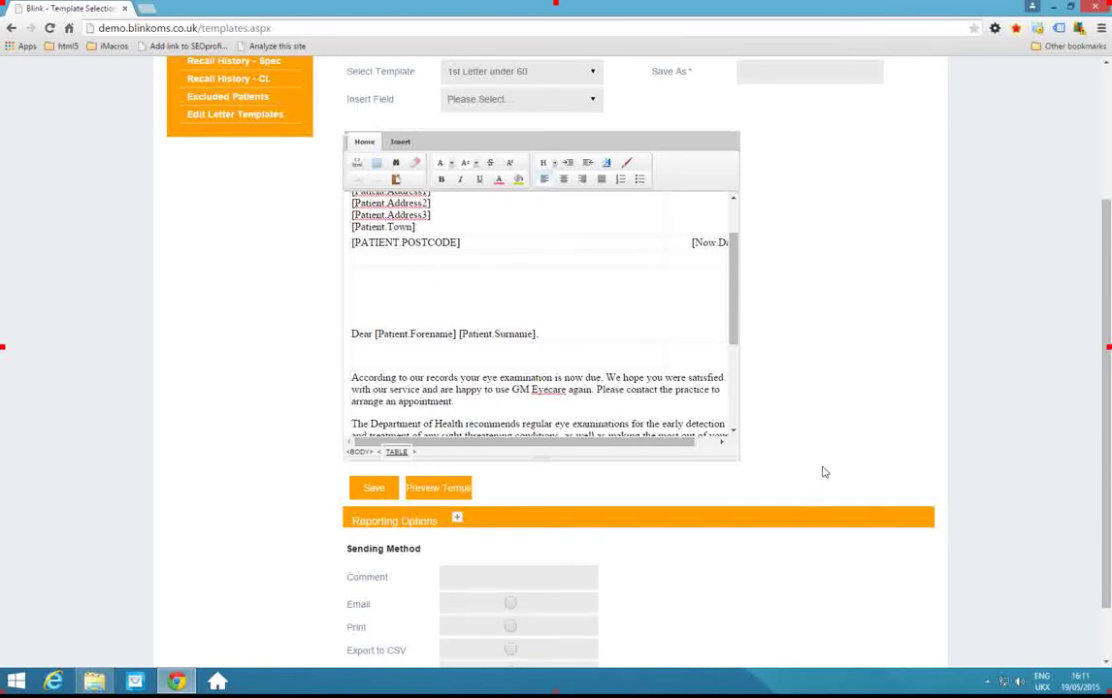
scroll(786, 471, "down", 1)
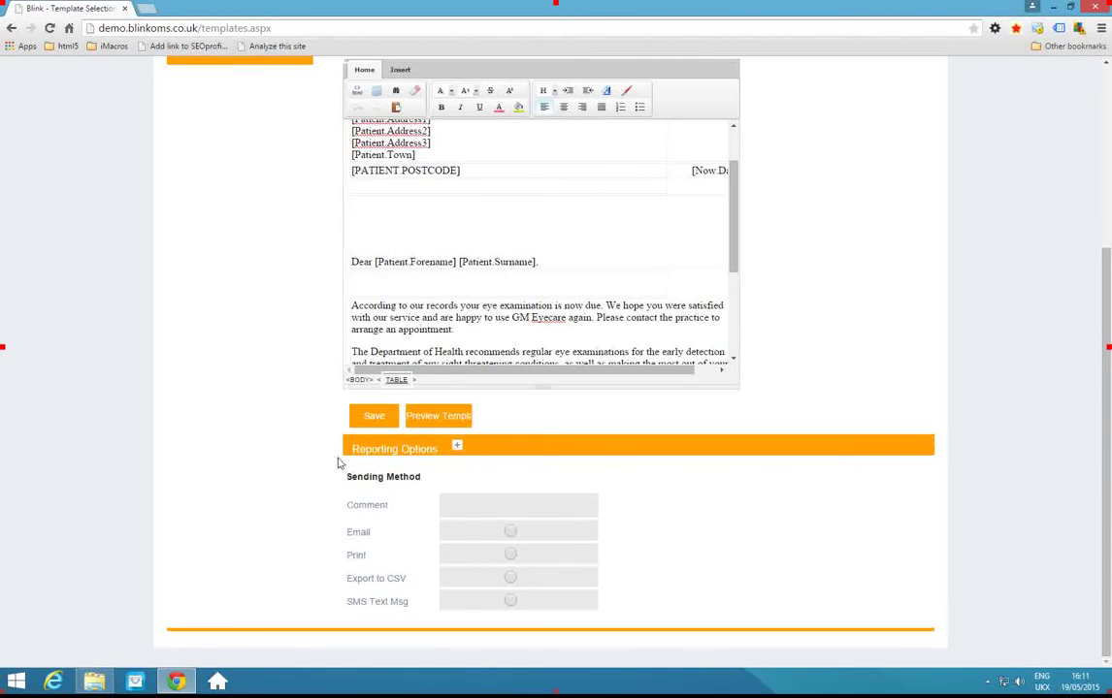
Begin typing the comment '2nd recall' in the Sending Method Comment field.
left_click(472, 506)
type("2nd recall")
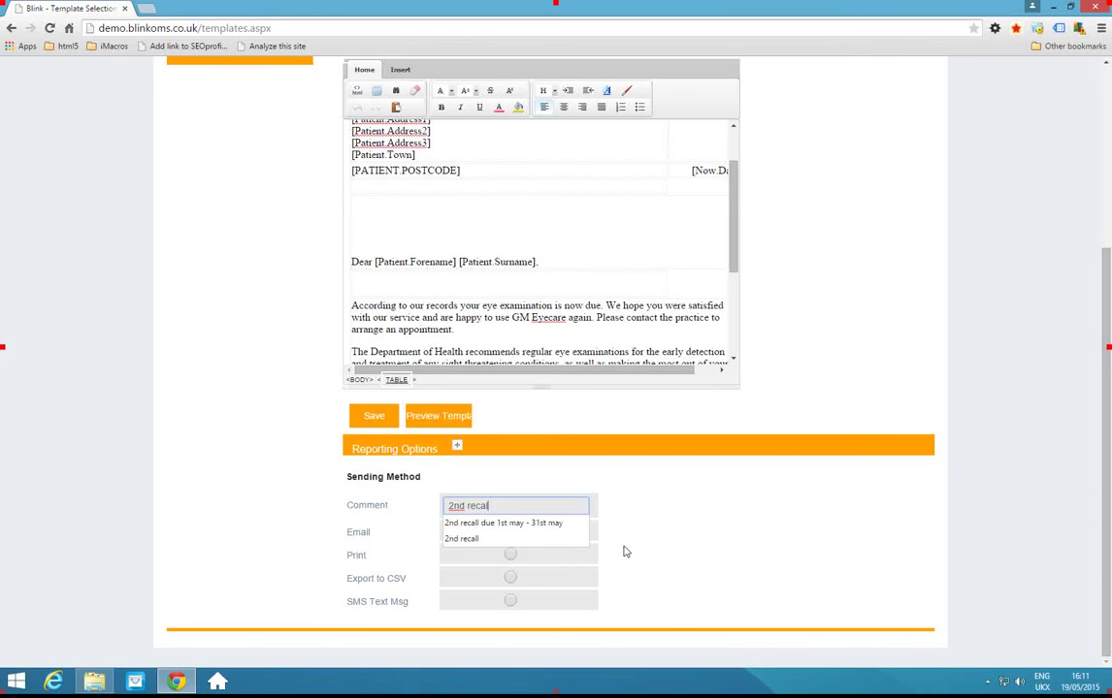
type(" (")
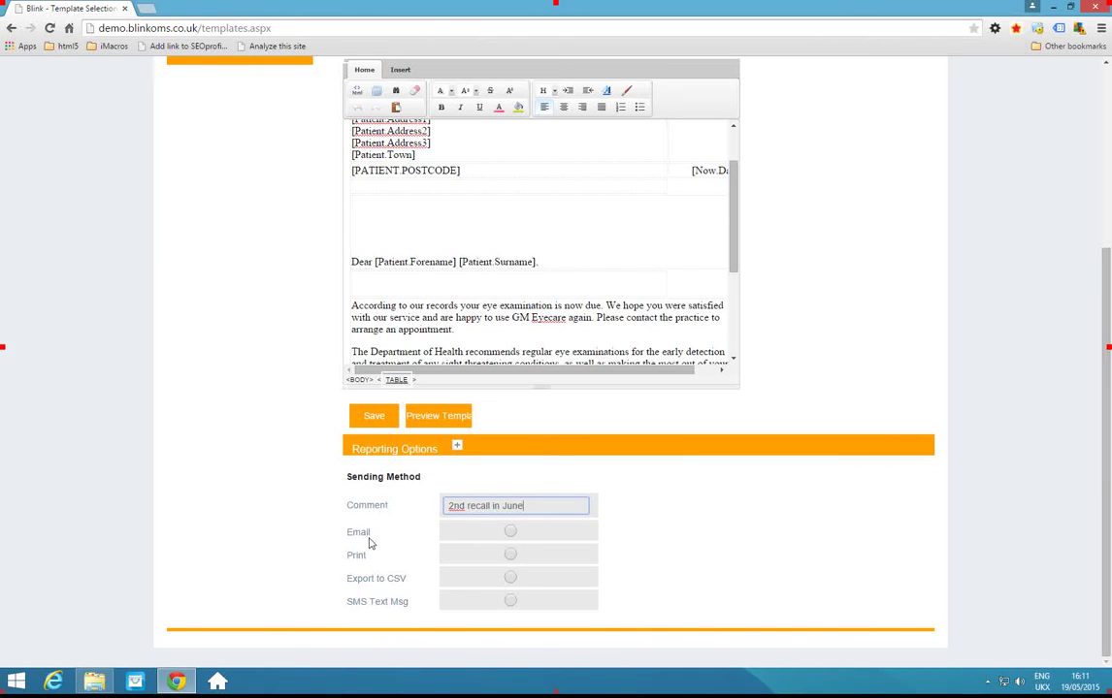
Send all 21 recall letters by Print, acknowledge the alert, and cancel the Chrome print dialog.
left_click(510, 556)
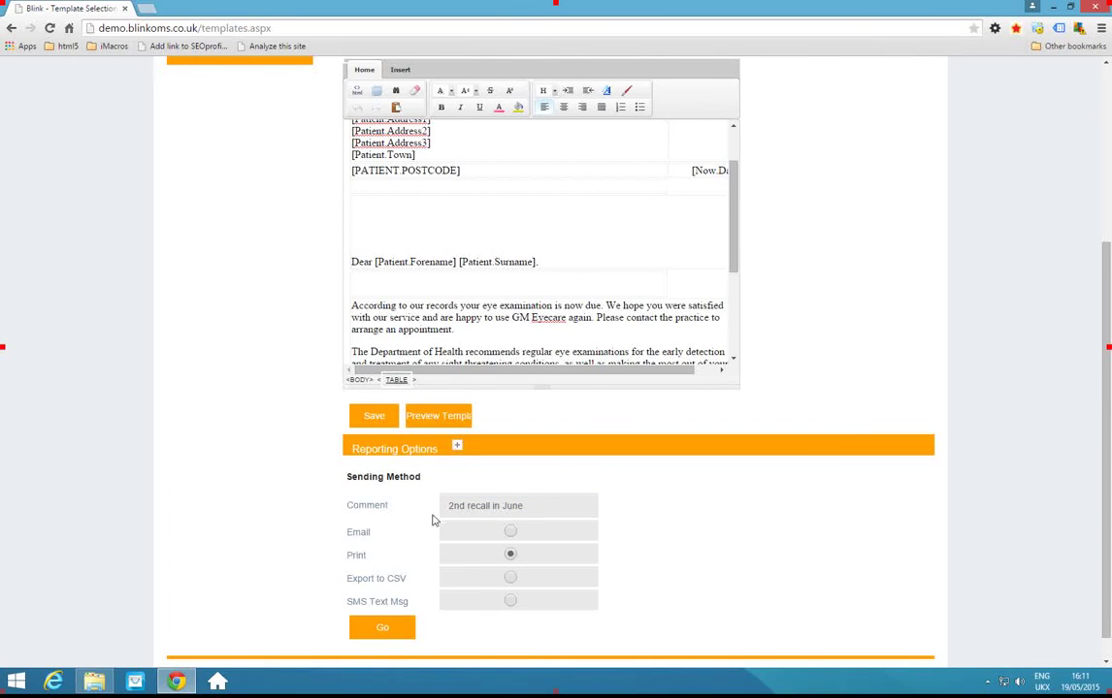
scroll(433, 521, "down", 1)
left_click(384, 601)
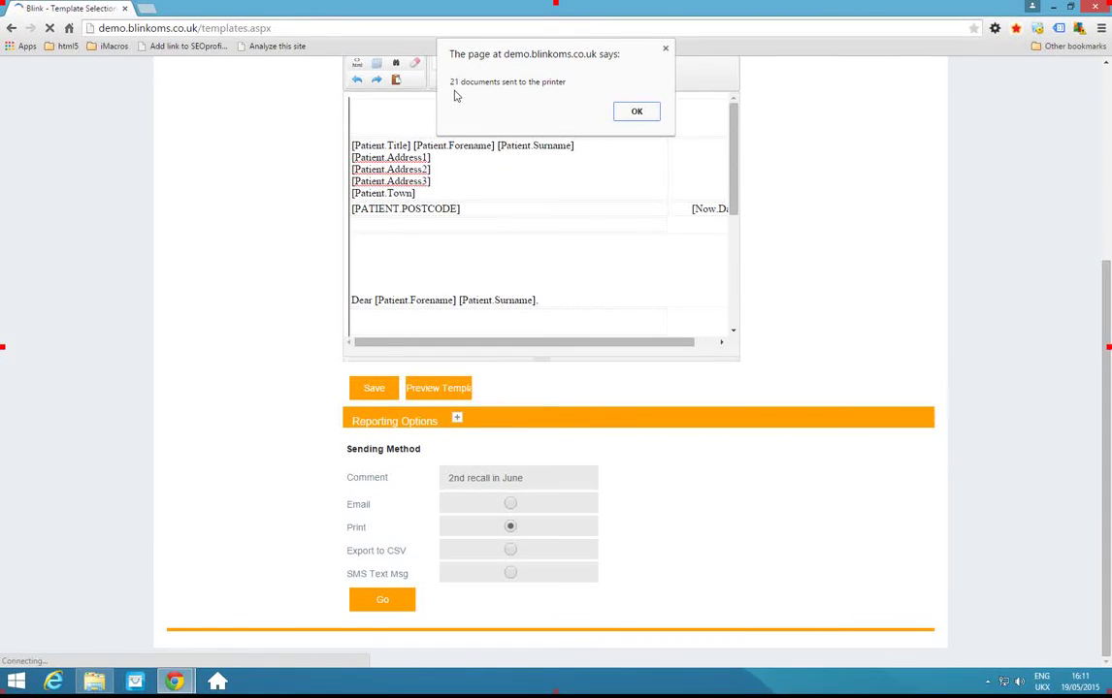
left_click(638, 113)
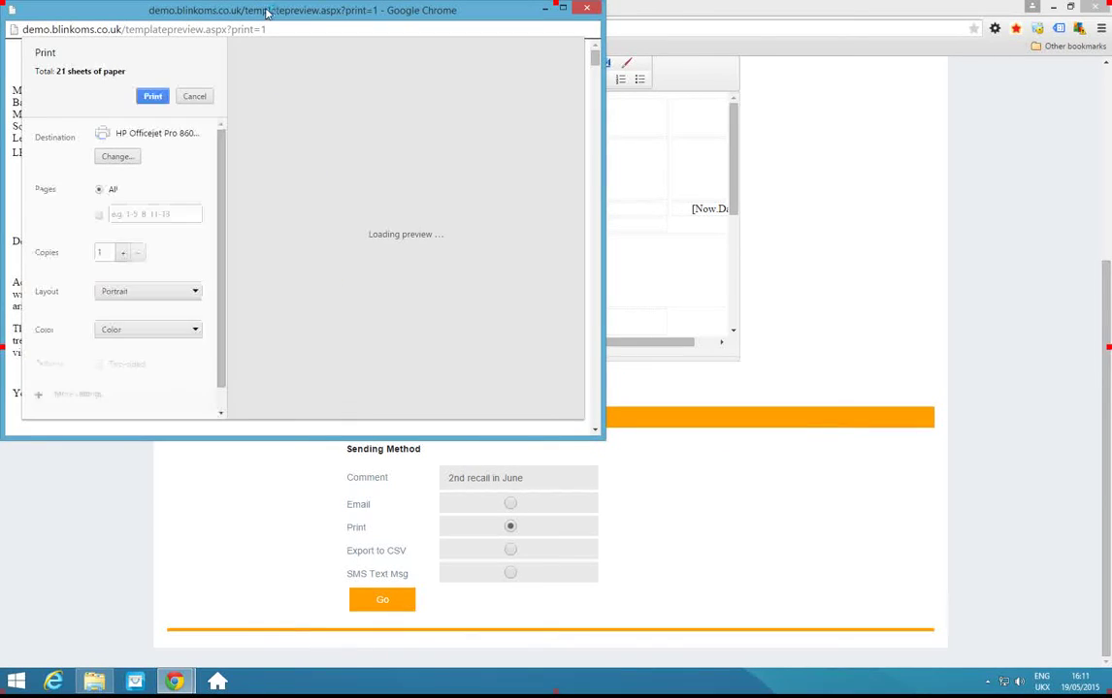
left_click_drag(267, 15, 470, 90)
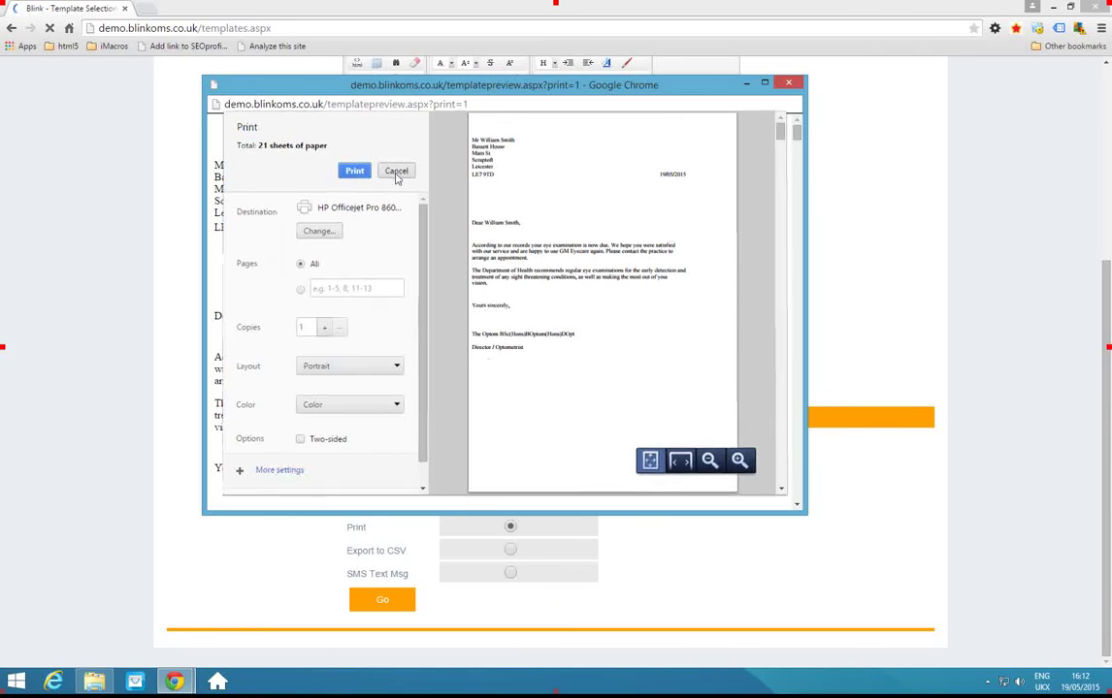
left_click(395, 175)
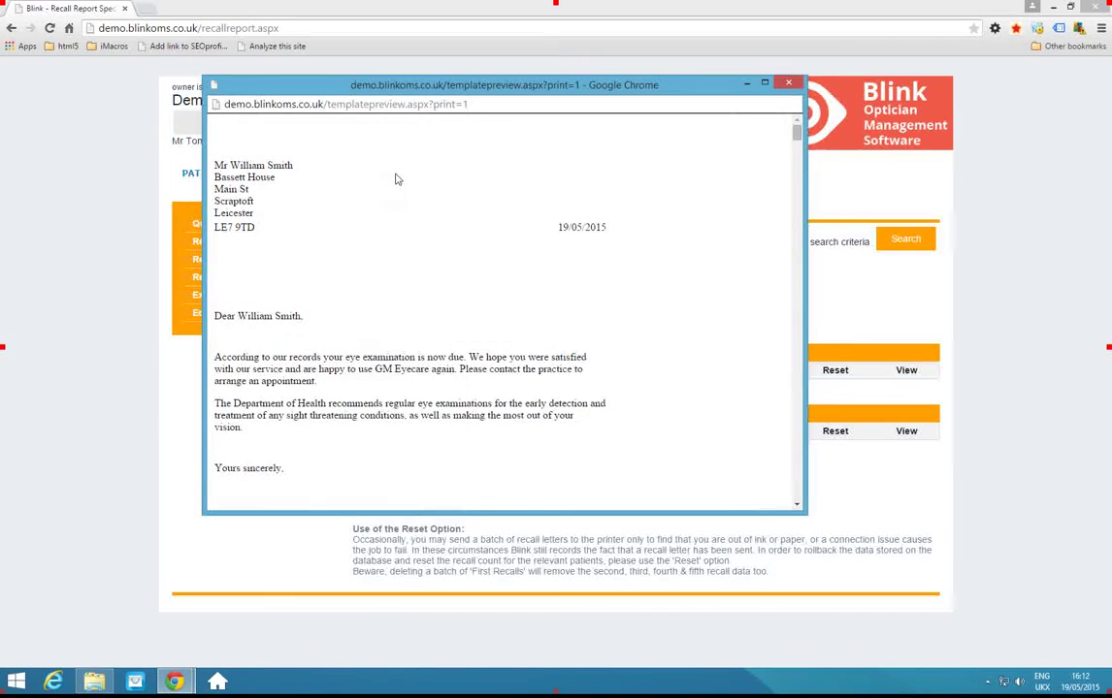
Close the recall letter preview popup to reveal the Recall History list.
left_click(791, 87)
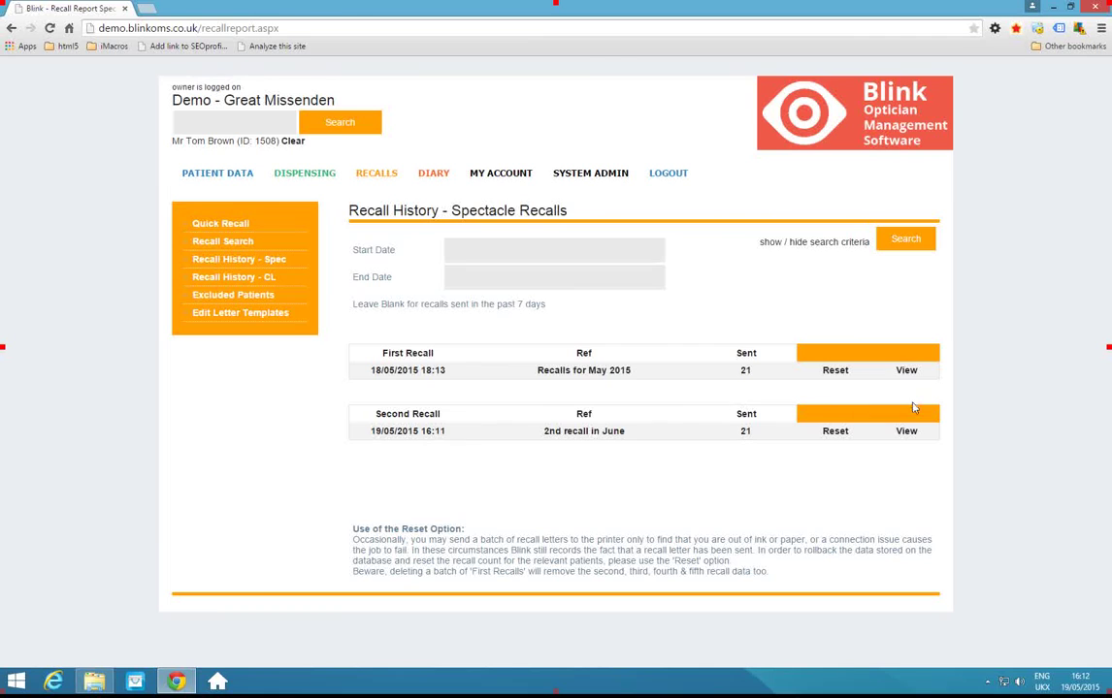
Open the '2nd recall in June' batch details and scroll through its recalled patients.
left_click(908, 433)
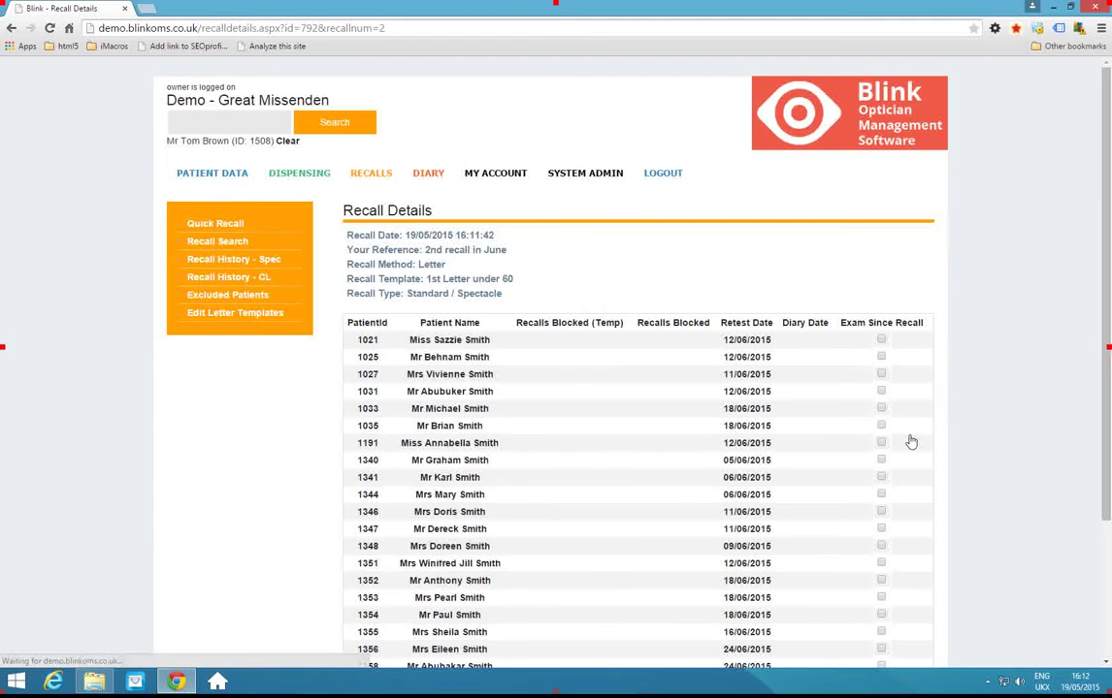
scroll(658, 472, "down", 2)
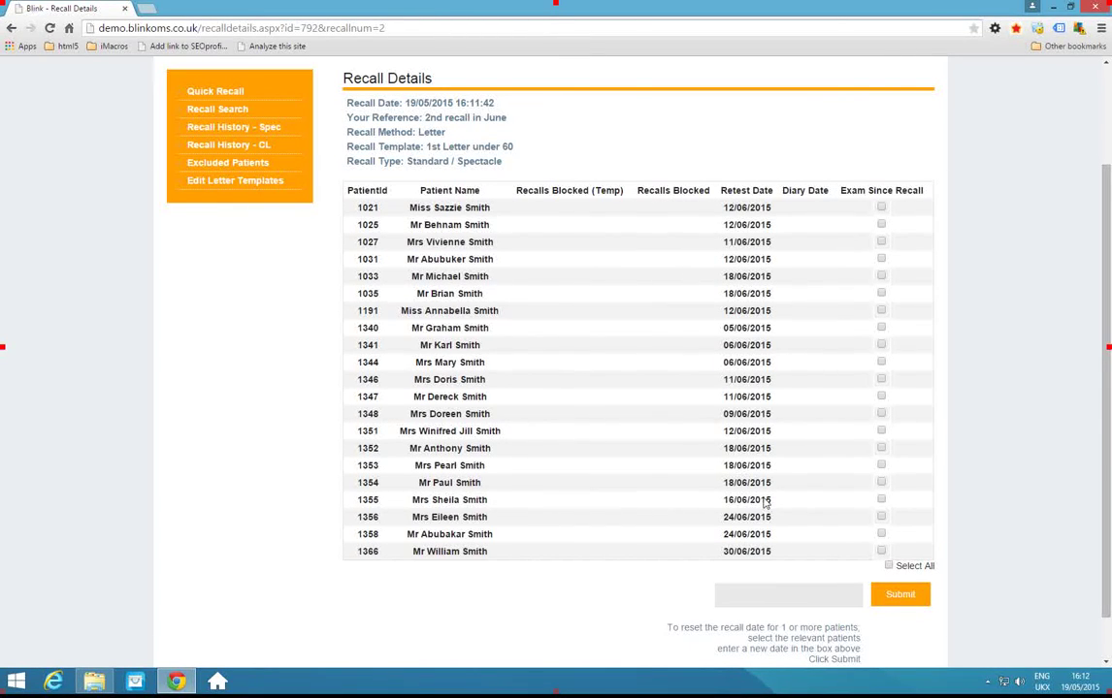
scroll(495, 236, "up", 2)
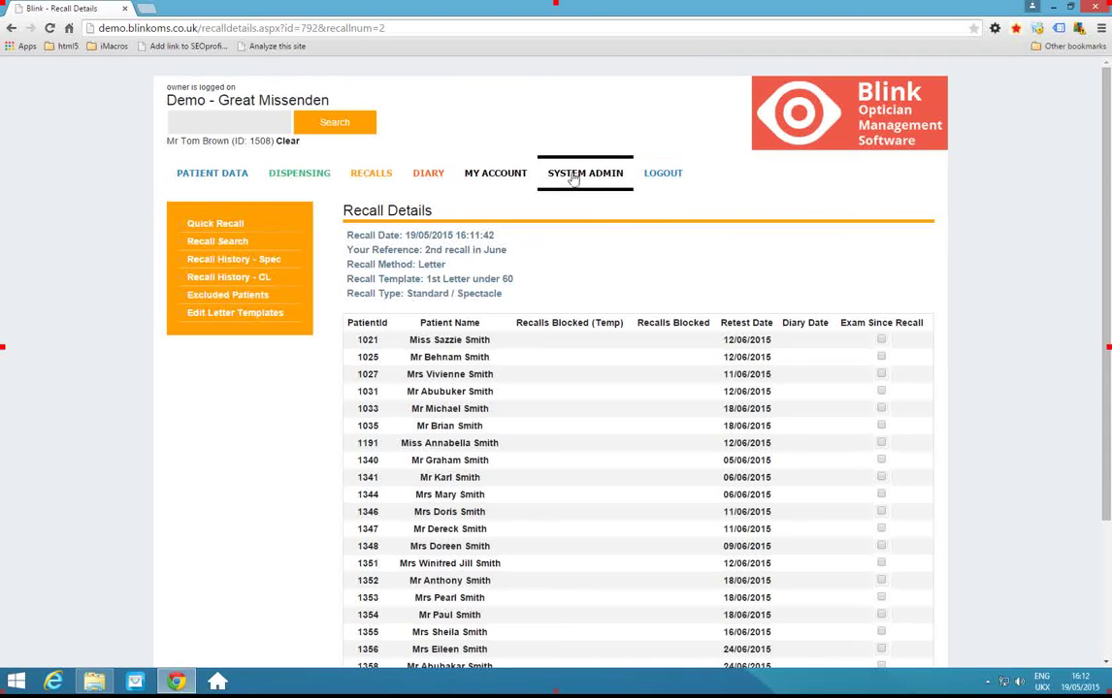
Start a new dispensing order dated 19/05/2015 and expand Select Examination to show Eye Test and Contact Lens Exam.
left_click(302, 175)
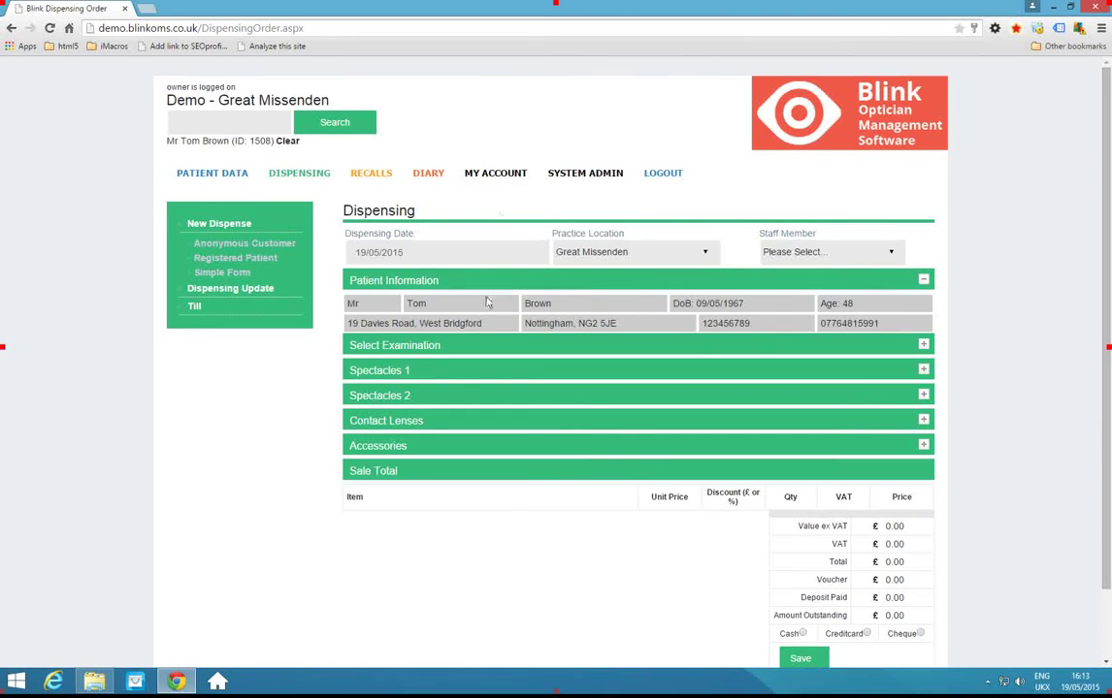
left_click(431, 349)
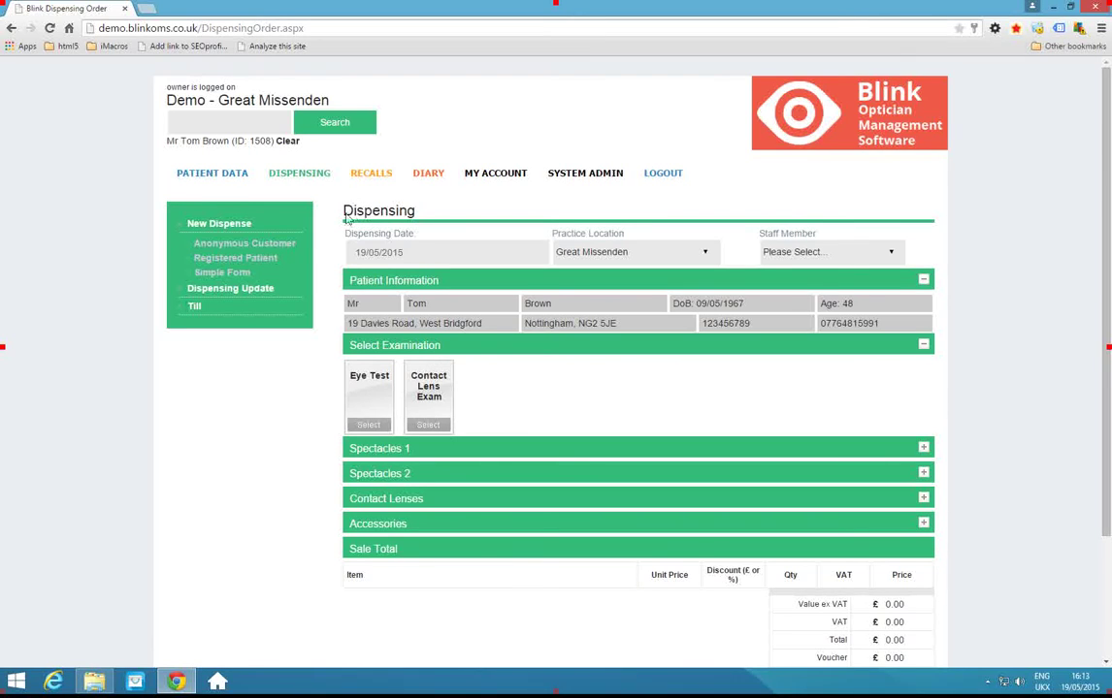
On the simple form, set pair one as Distance with frame xyz priced £95.
left_click(232, 276)
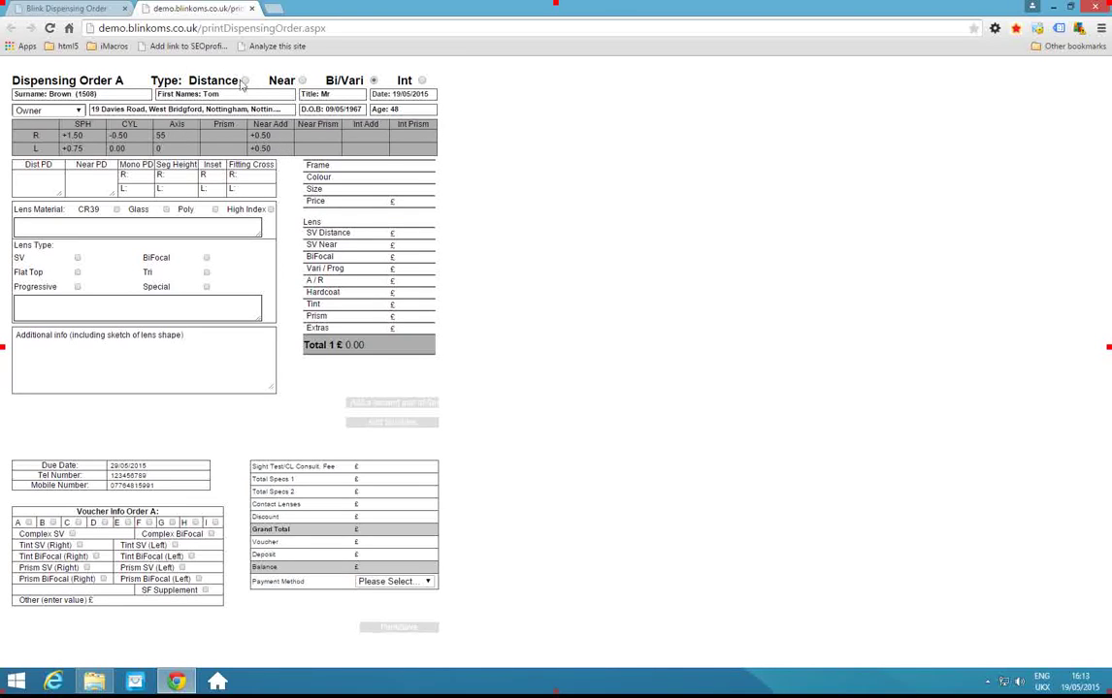
left_click(246, 81)
left_click(388, 166)
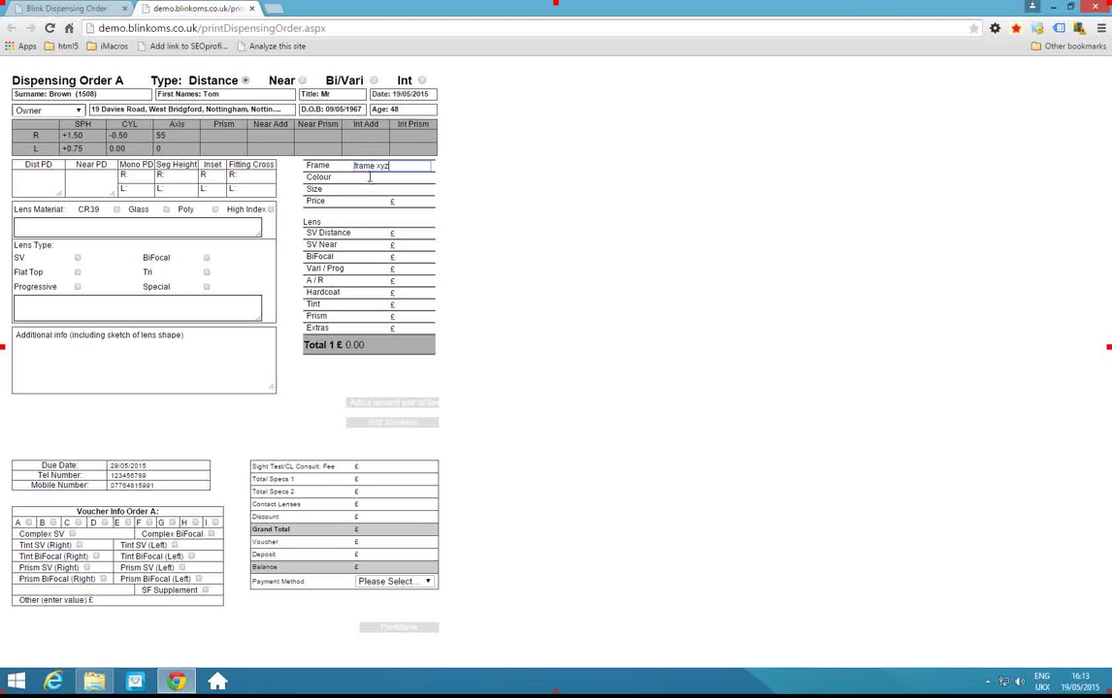
left_click(416, 201)
Add a £15 tint, apply voucher A, and record a £50 cash deposit.
left_click(409, 304)
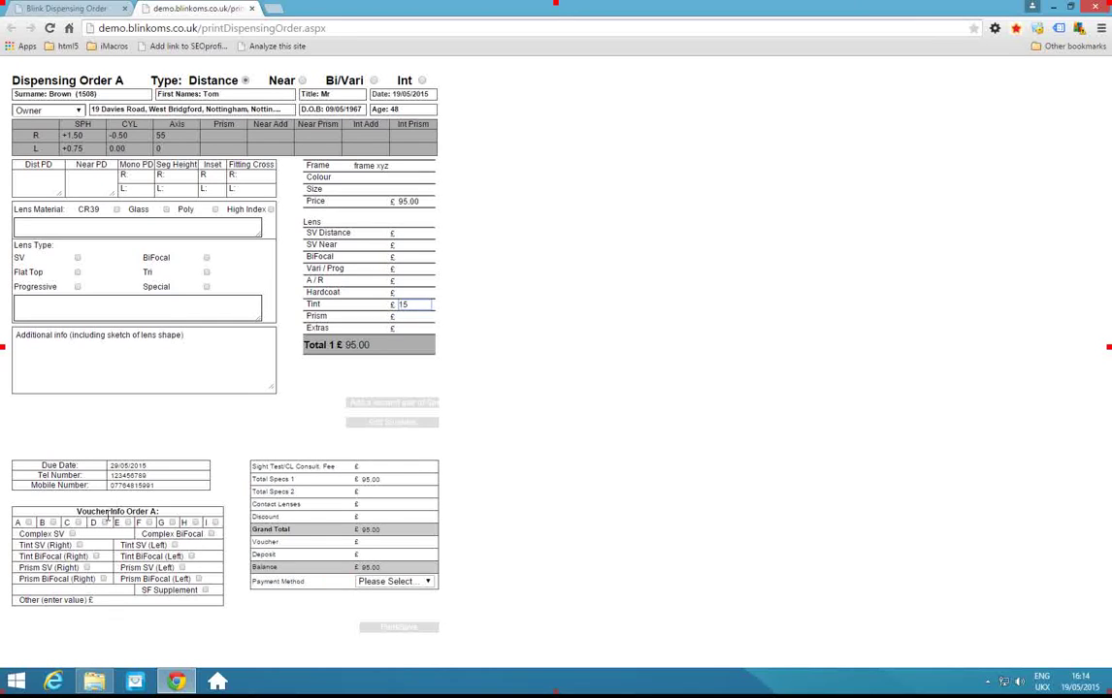
left_click(29, 523)
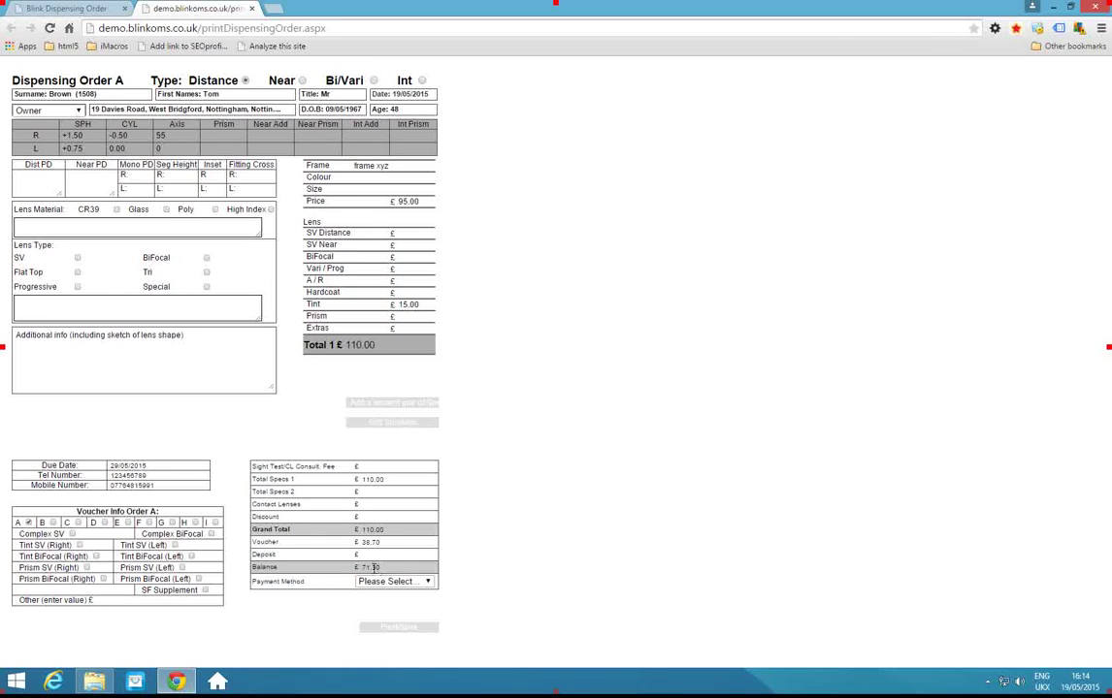
left_click(373, 556)
left_click(388, 581)
left_click(383, 604)
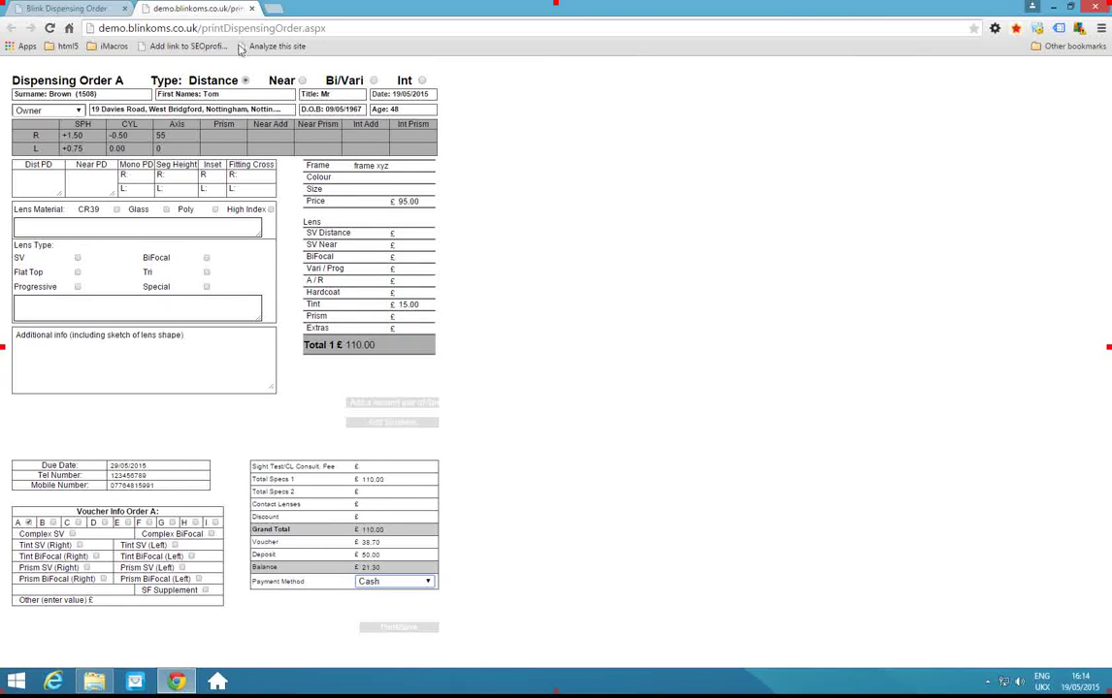
Add a second pair with budget frames at £50 and SV near lenses at £75.
left_click(357, 401)
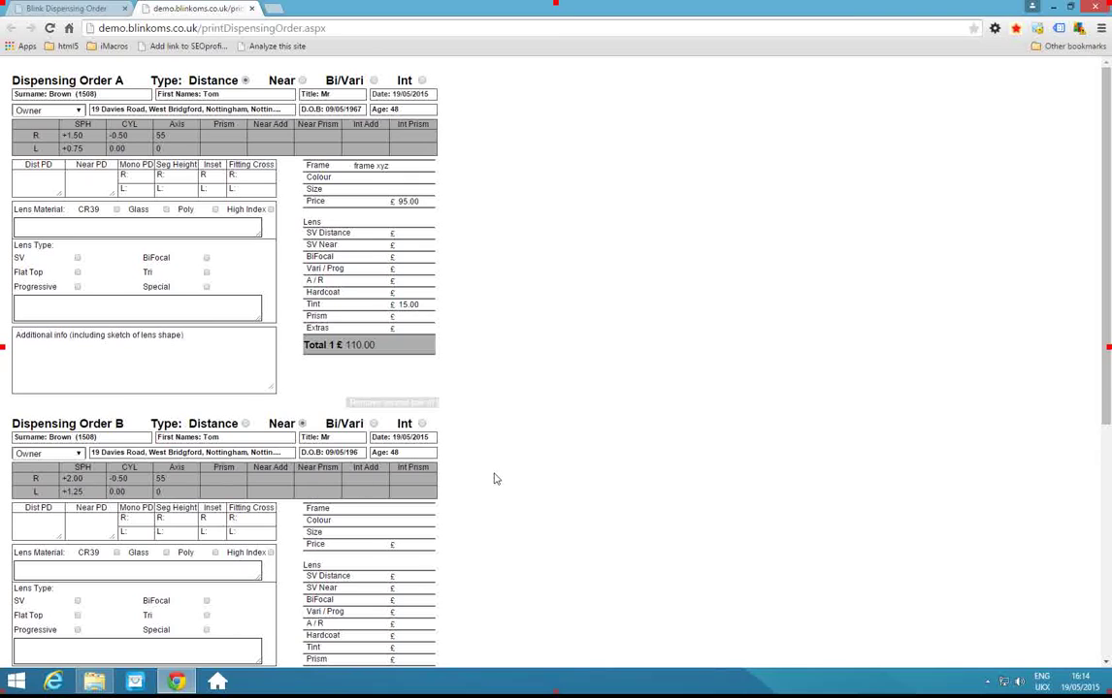
scroll(330, 456, "down", 2)
scroll(330, 456, "down", 1)
left_click(378, 309)
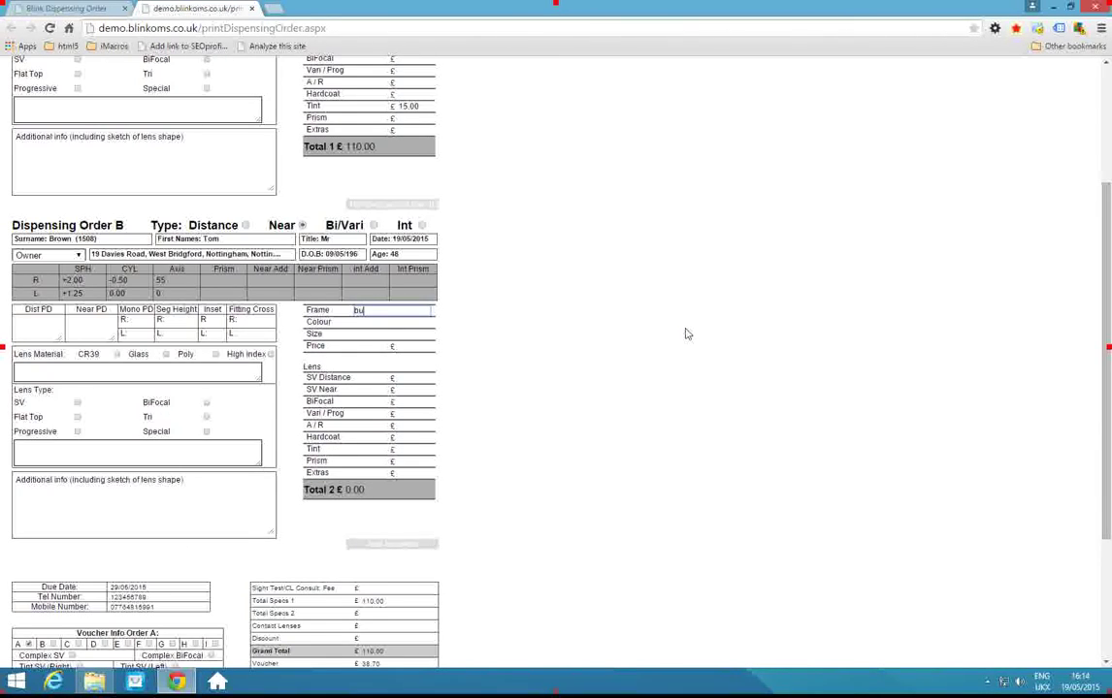
type("budget frames")
left_click(413, 390)
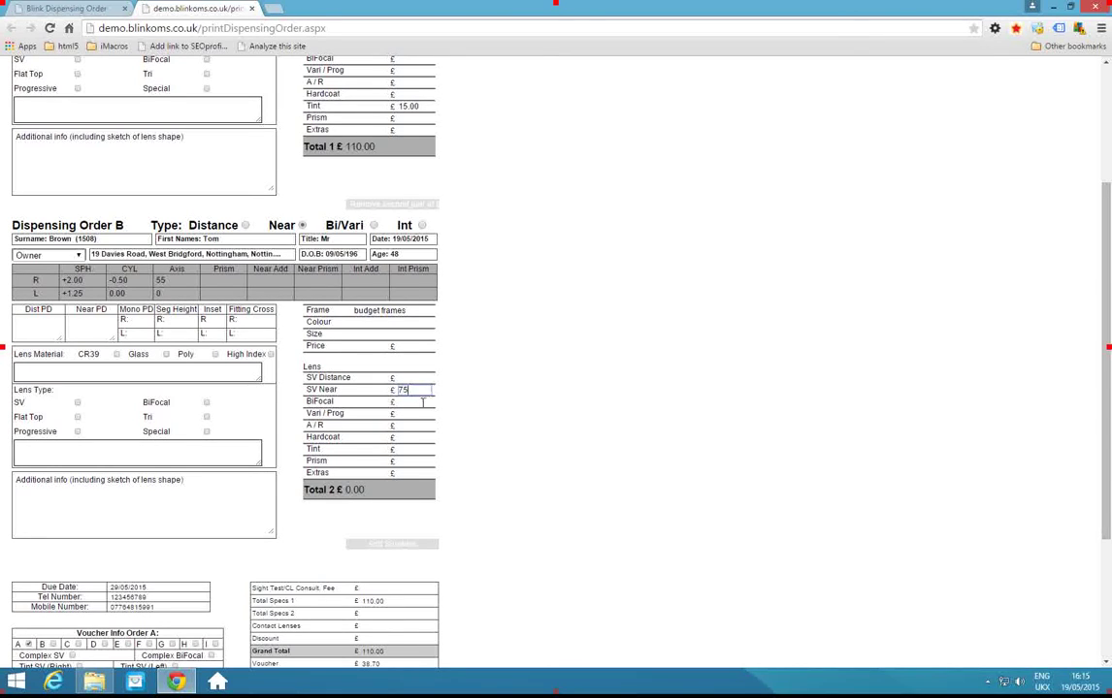
left_click(419, 347)
left_click(510, 380)
Save the £235 two-pair order without printing and close the order window.
scroll(449, 392, "down", 1)
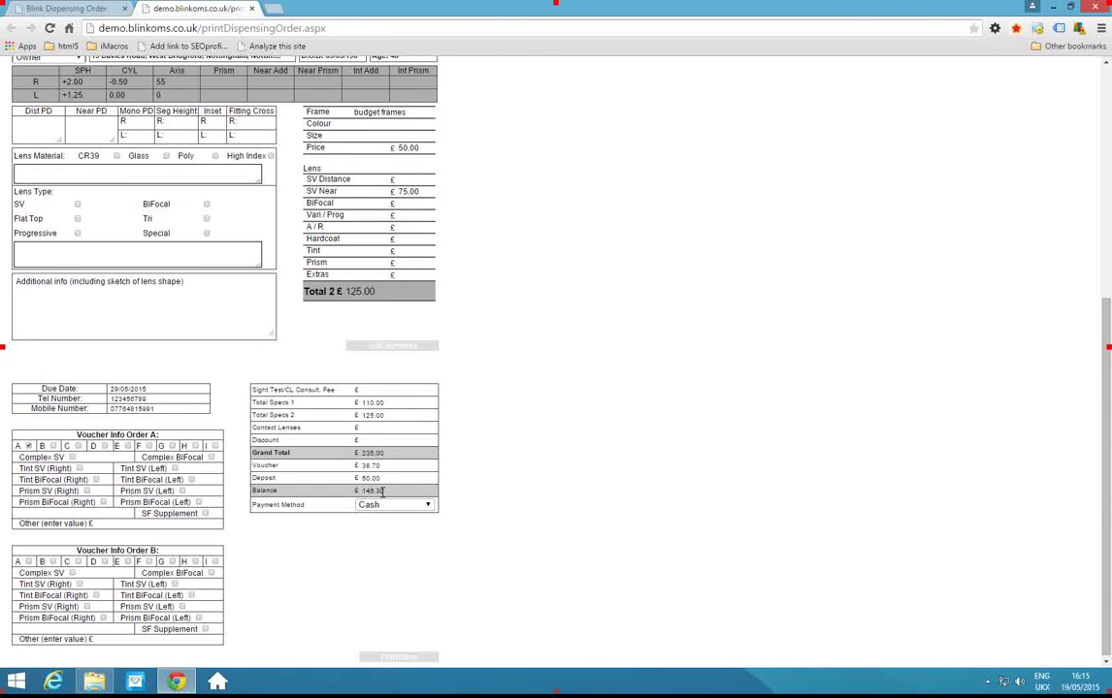
left_click(402, 660)
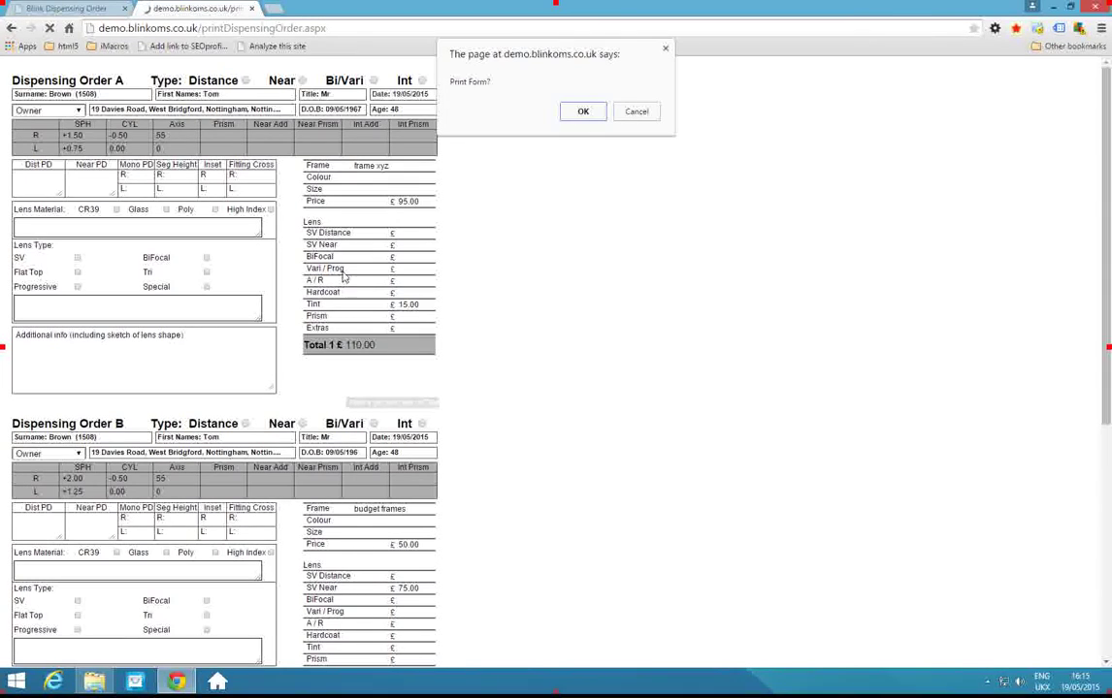
left_click(637, 112)
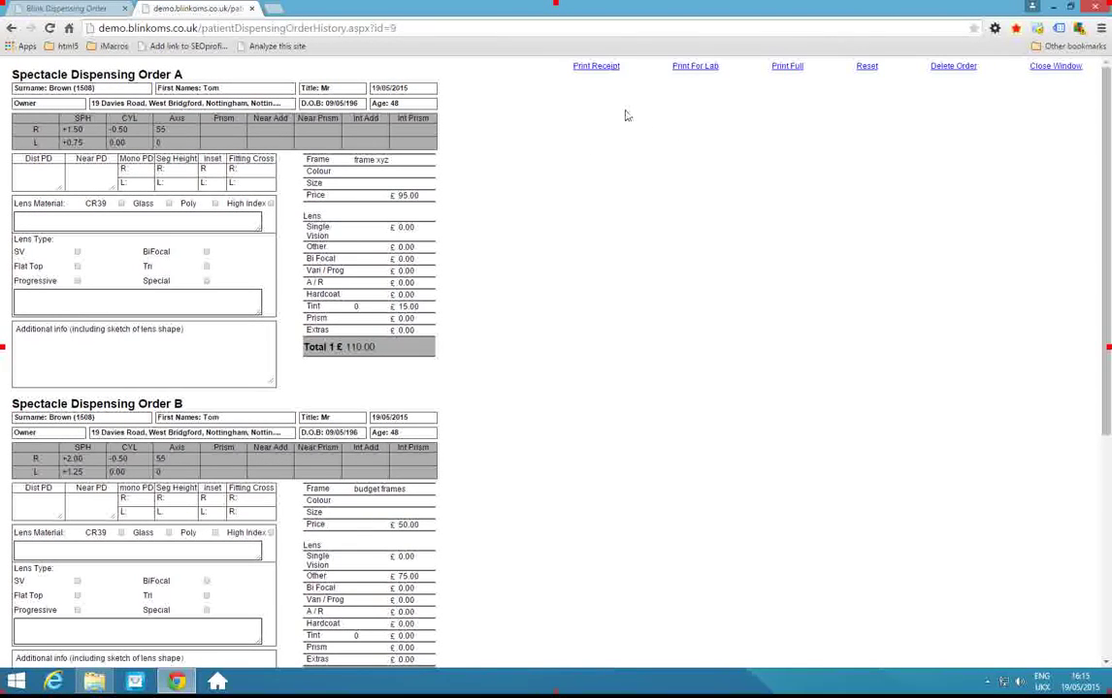
left_click(251, 9)
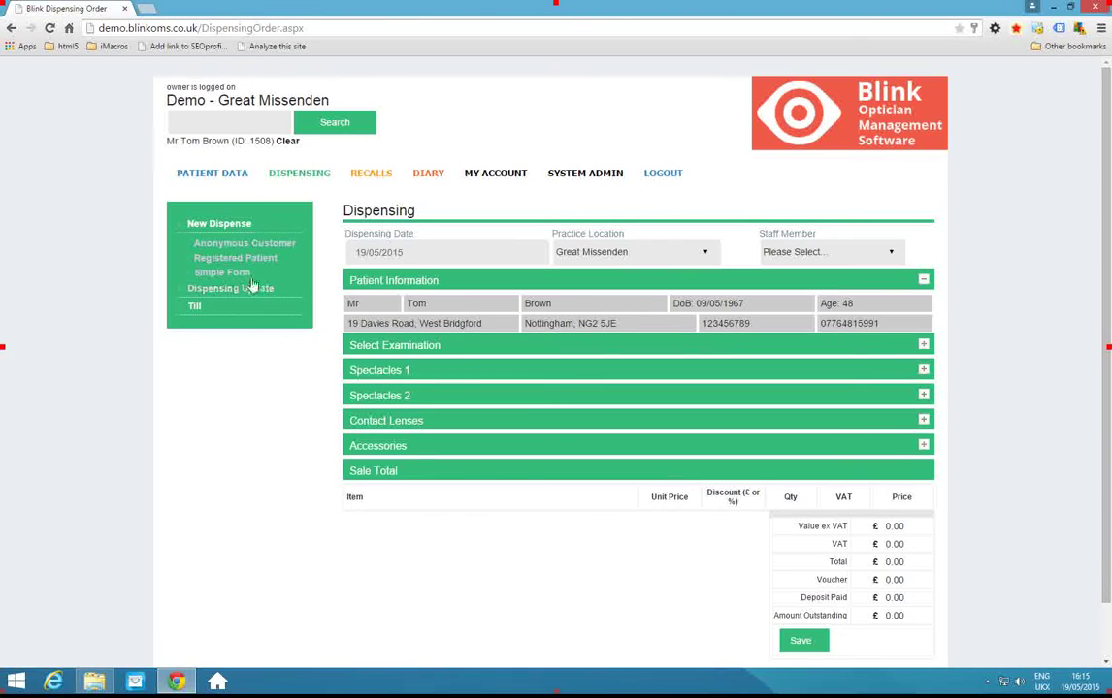
Go to the Patient Summary and follow the £146.30 Due link to Dispensing Update.
left_click(227, 180)
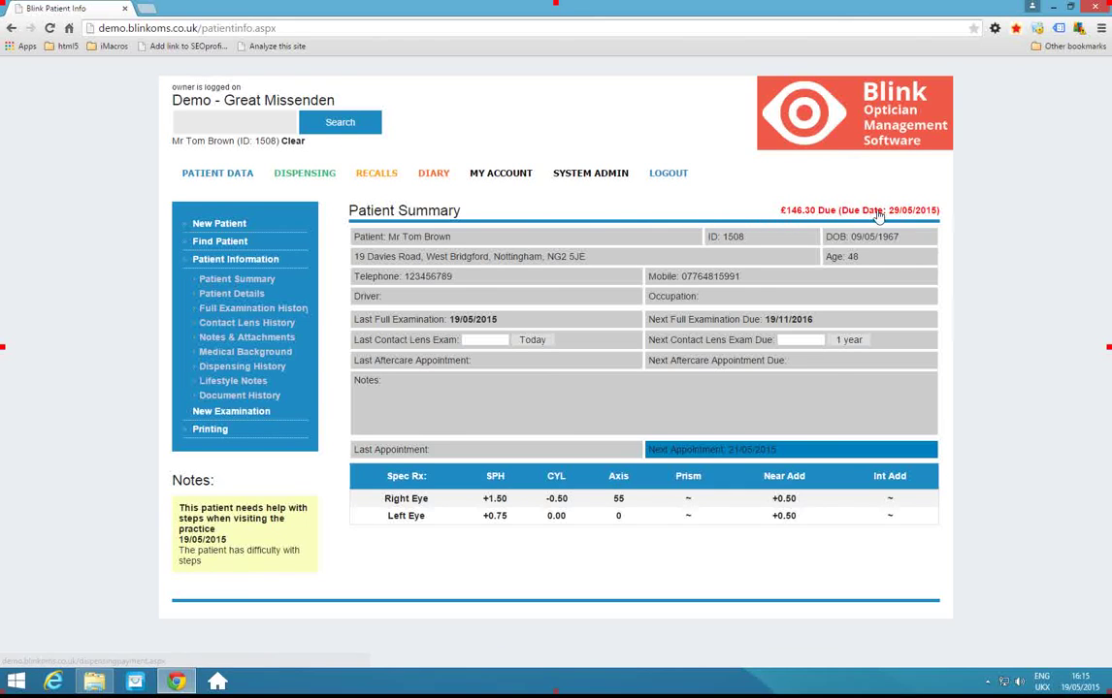
left_click(788, 210)
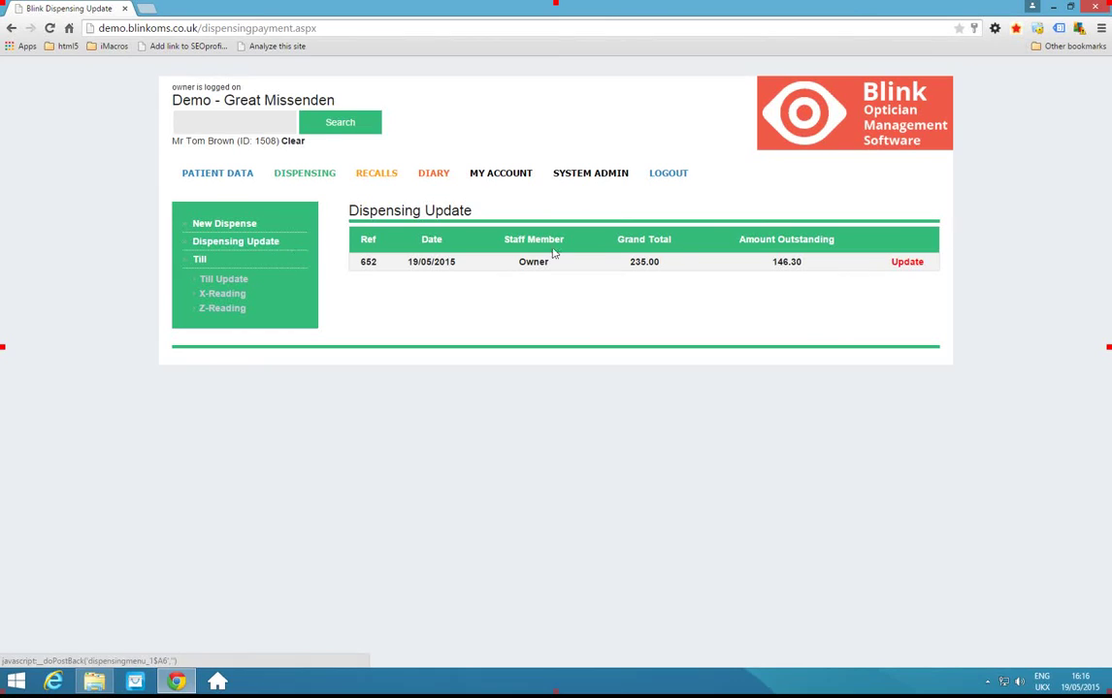
Record a £50 Card payment dated 19/05/2015 with comment 'Interim payment' on order 652.
left_click(907, 263)
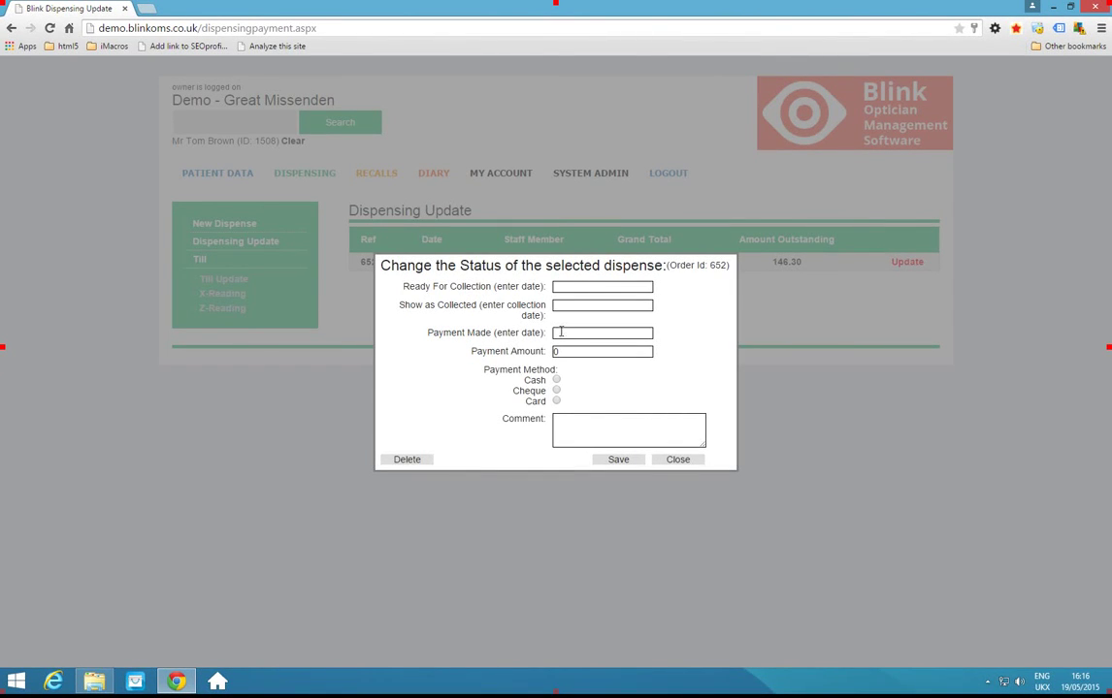
left_click(561, 332)
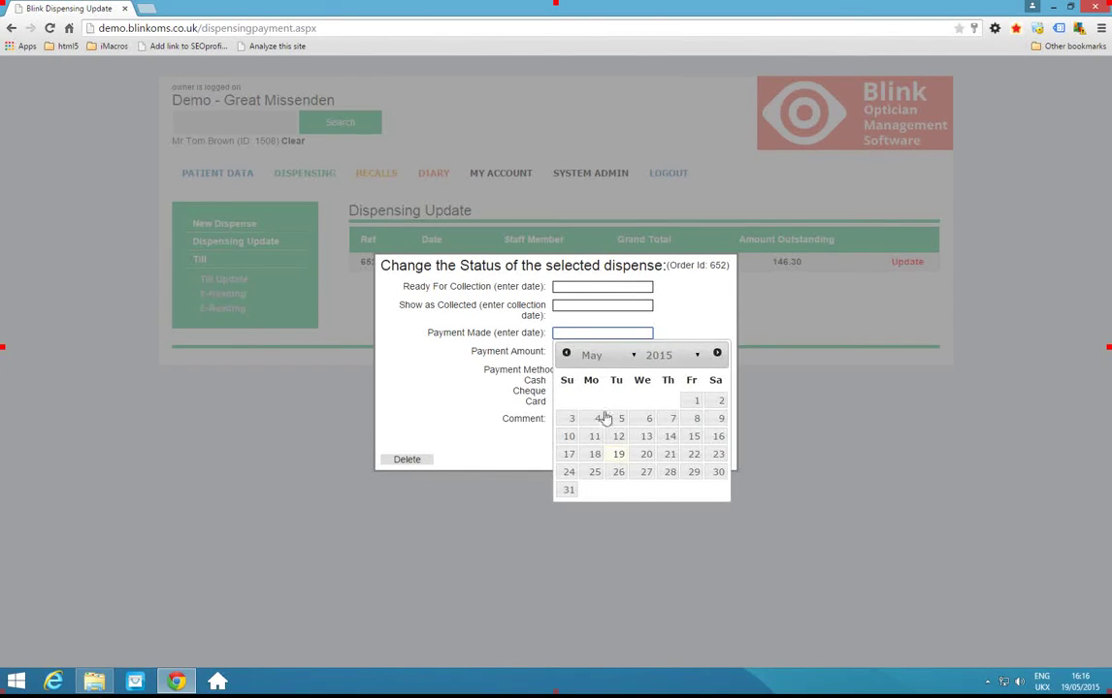
left_click(622, 456)
left_click(559, 352)
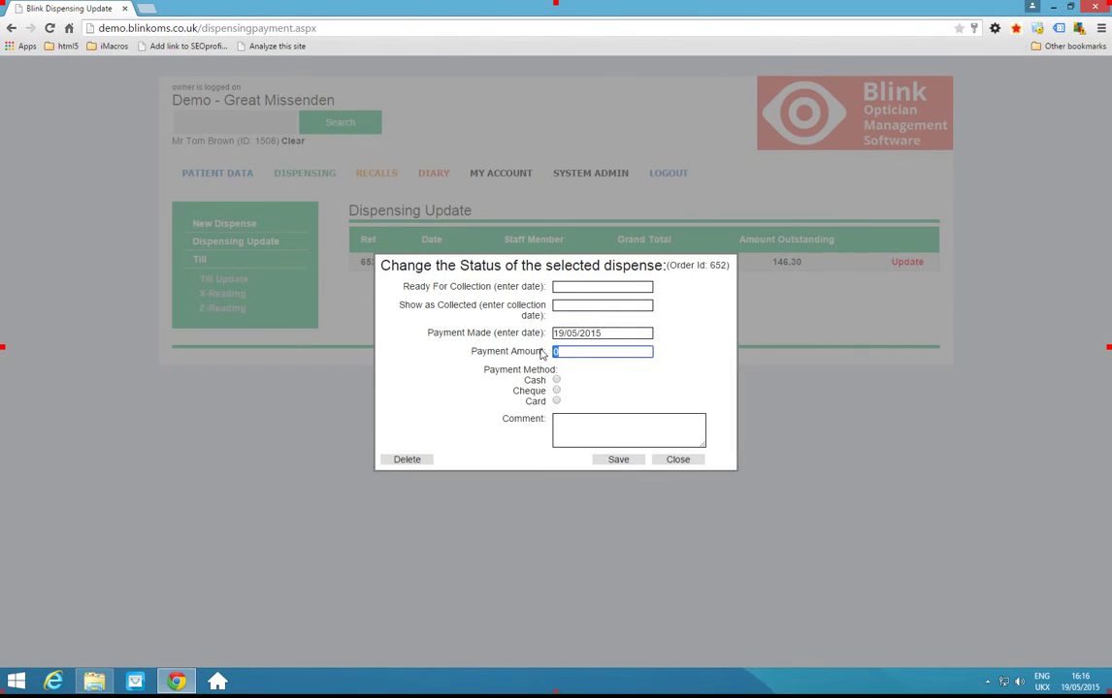
left_click(557, 402)
left_click(587, 424)
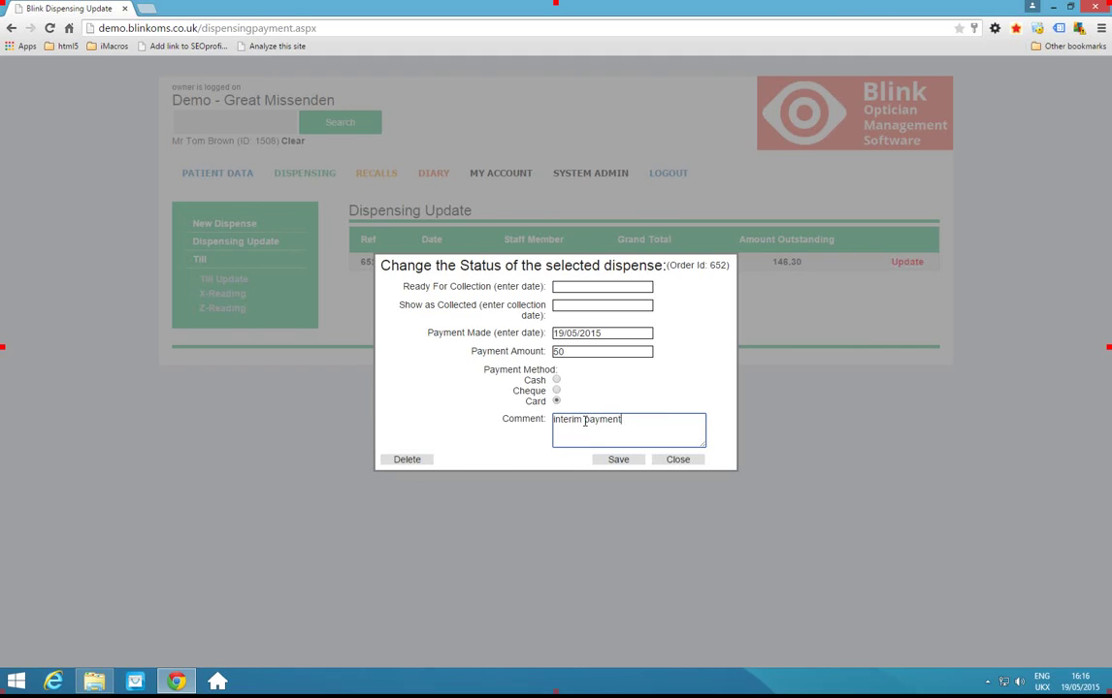
left_click(617, 461)
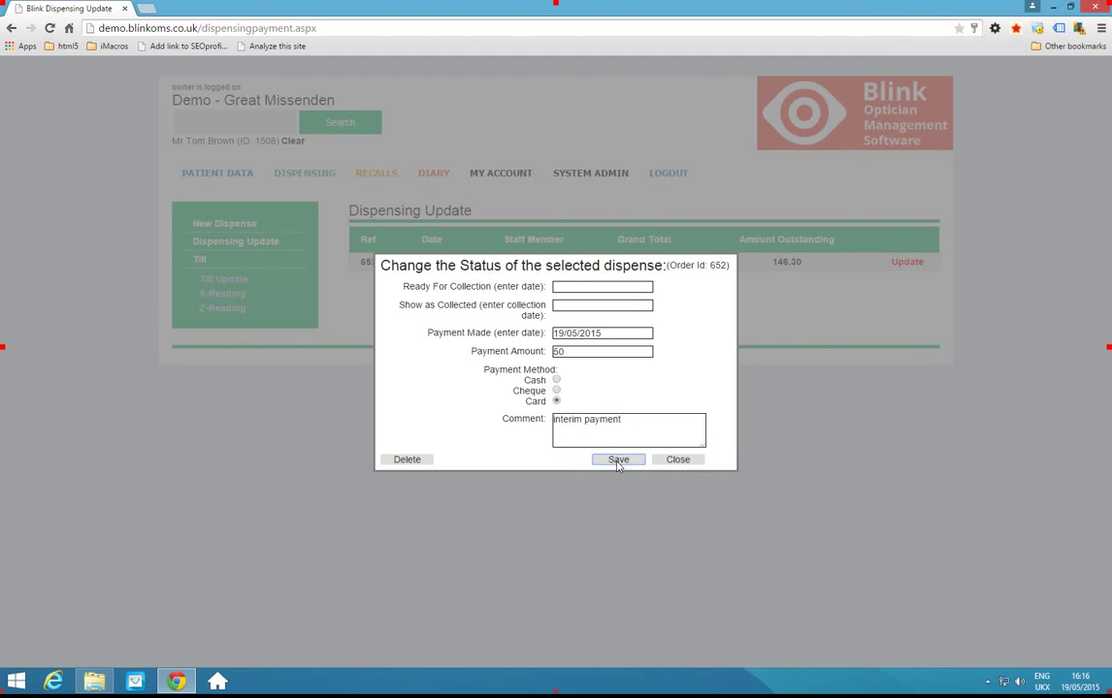
left_click(678, 464)
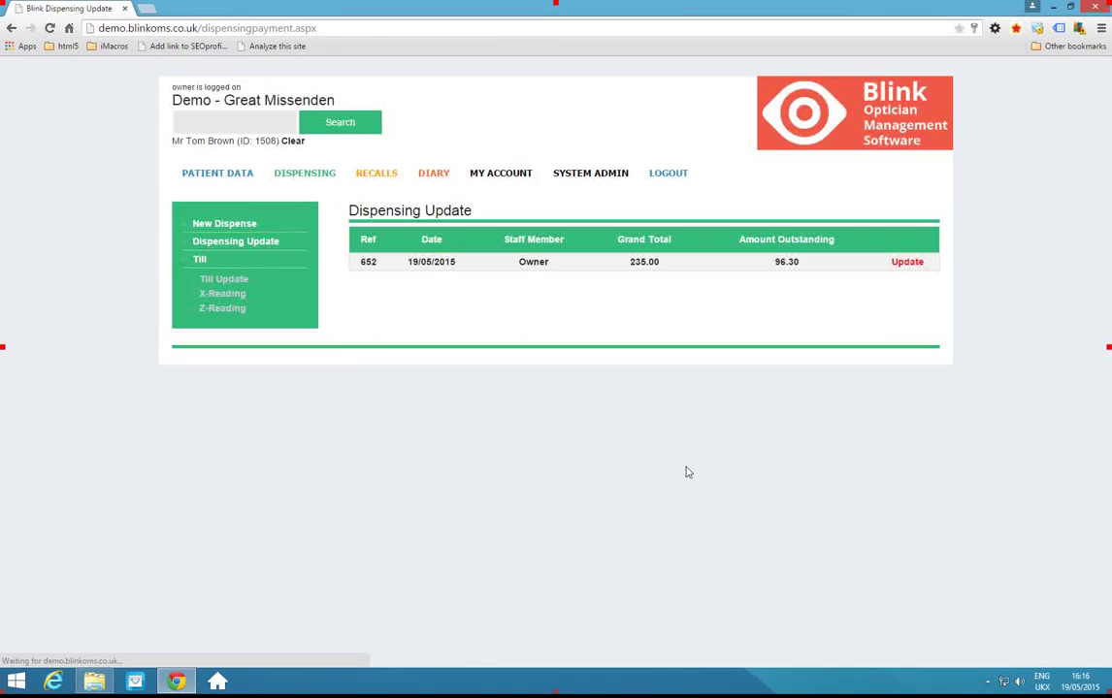
Show the patient's dispensing history for order 652: £50.00 Creditcard interim payment, £96.30 still due.
left_click(221, 181)
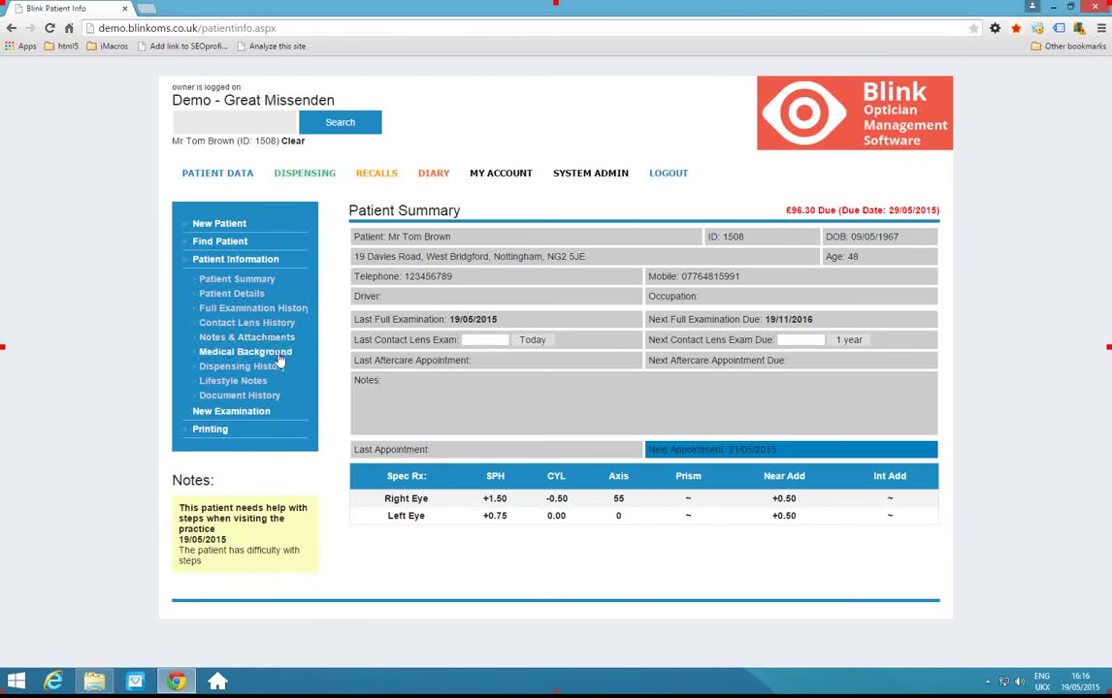
left_click(266, 369)
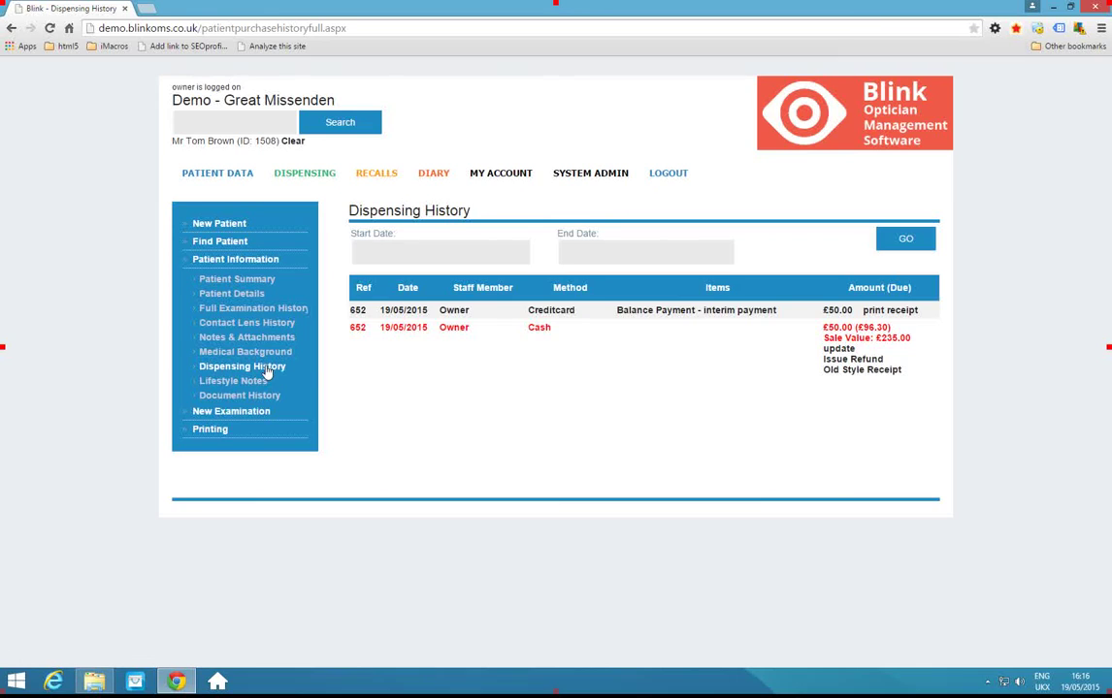